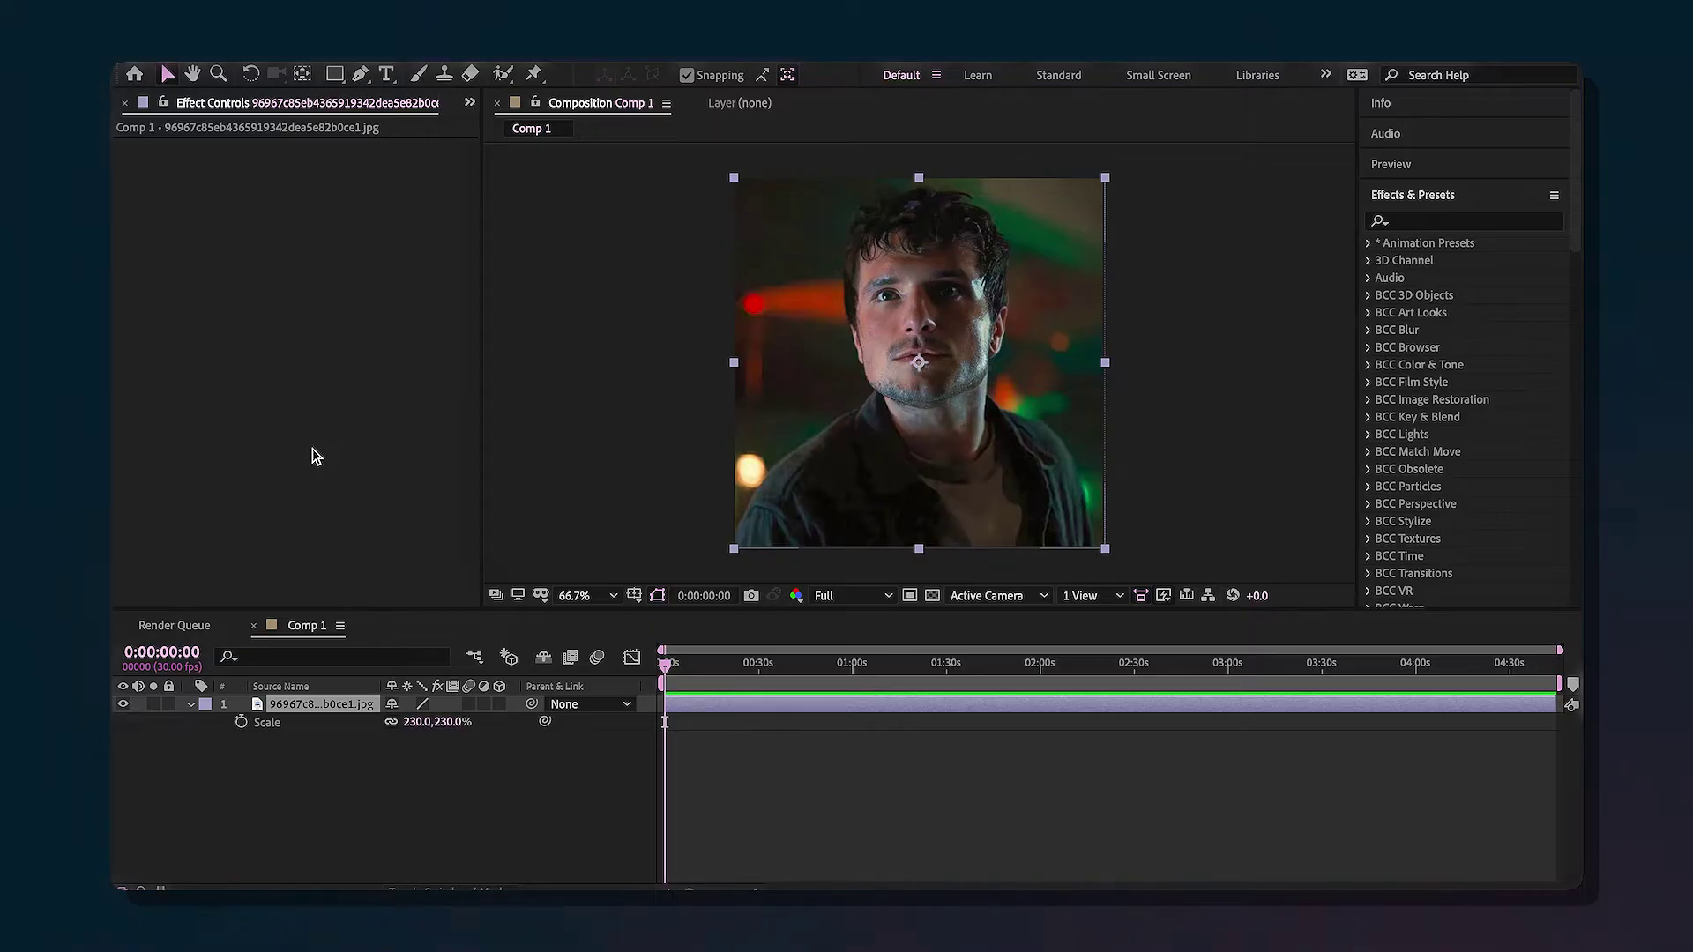
Preview Comp 1 at Quarter resolution and collapse the photo layer's properties
{"action": "key", "text": "ctrl+alt+shift+j"}
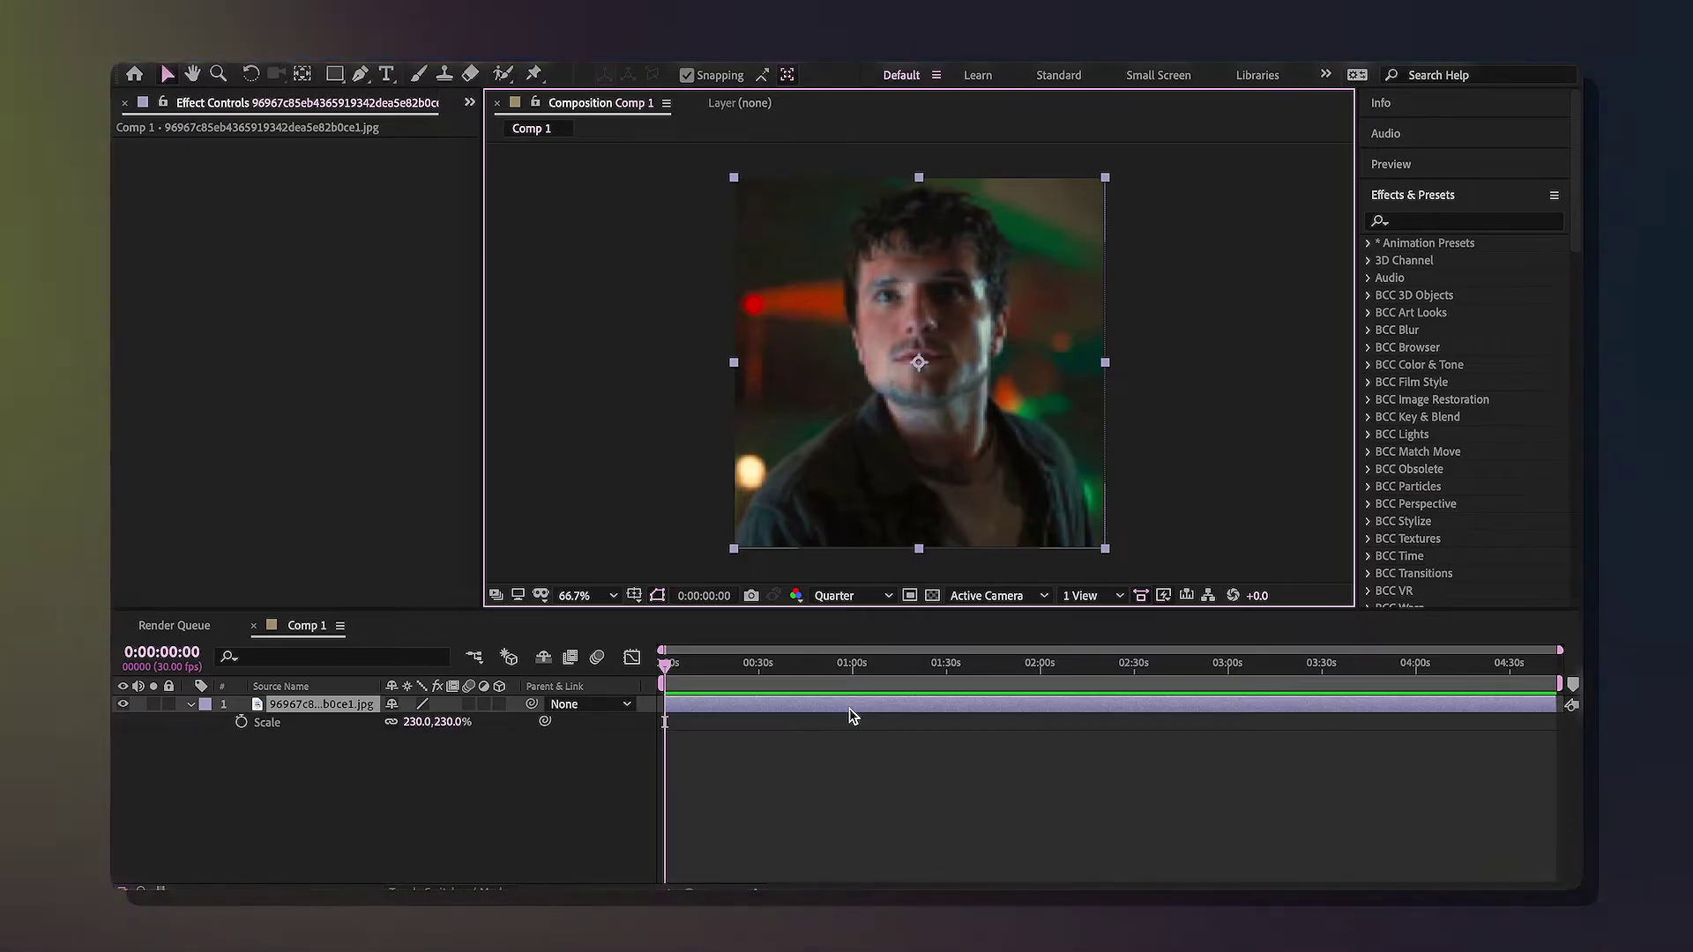
{"action": "left_click", "coordinate": [191, 704]}
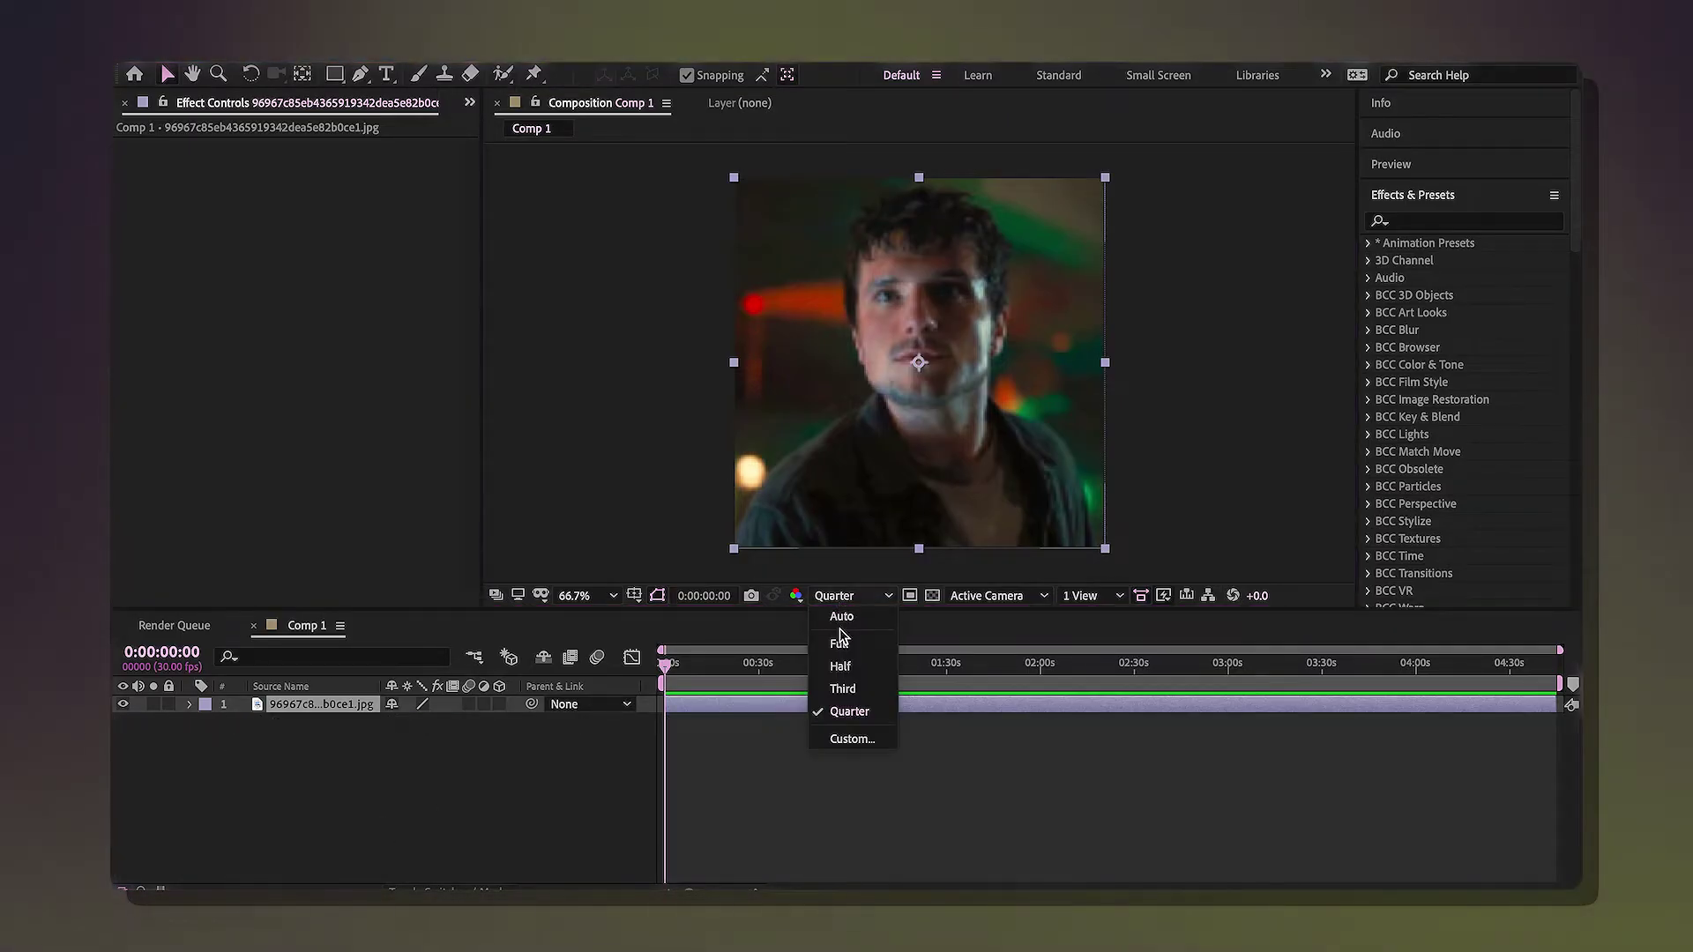
Return the portrait preview to Full resolution and fit the whole composition in the viewer
{"action": "left_click", "coordinate": [840, 643]}
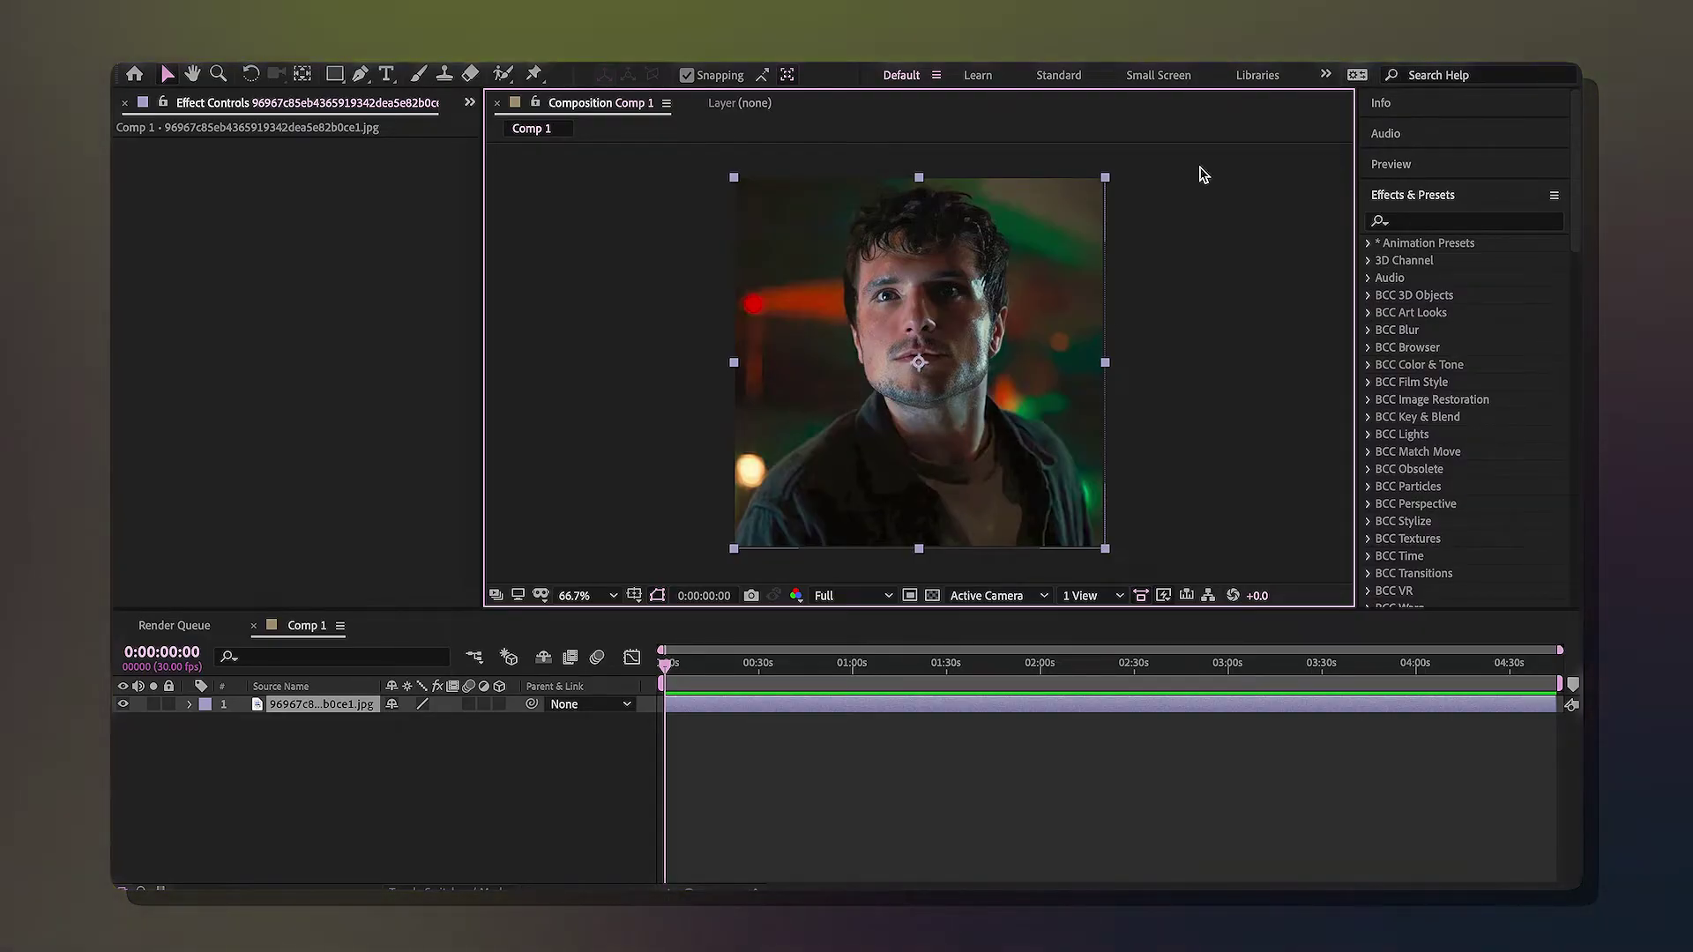
{"action": "key", "text": "period"}
{"action": "key", "text": "period"}
{"action": "key", "text": "period"}
{"action": "key", "text": "slash"}
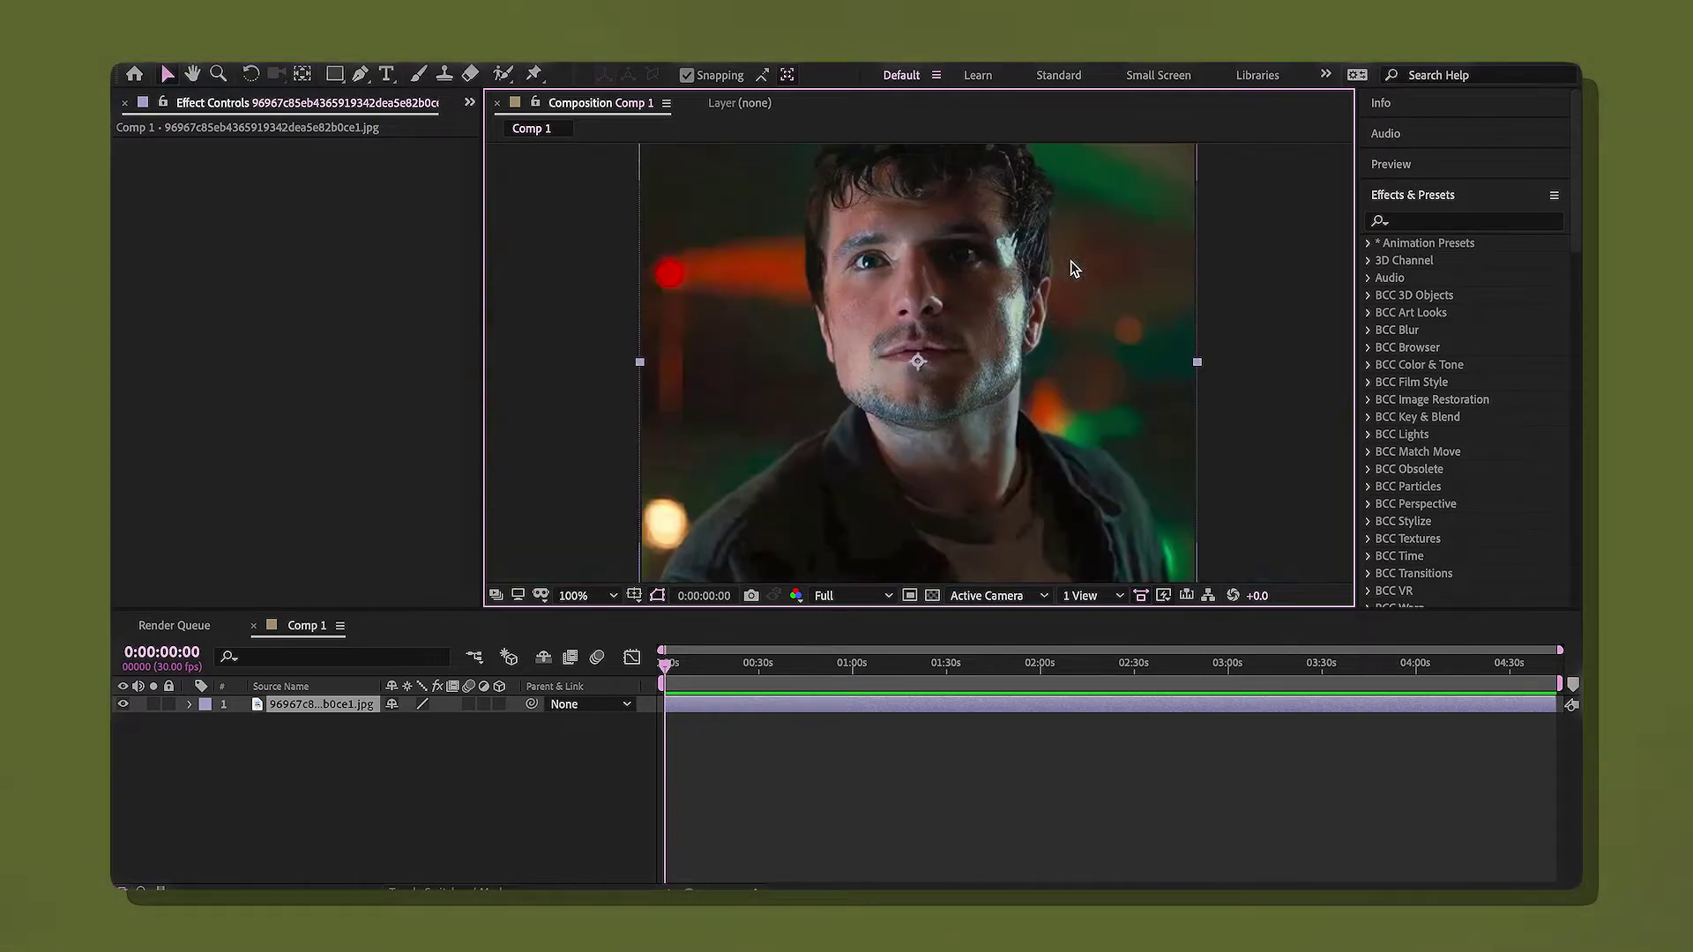
{"action": "left_click", "coordinate": [586, 595]}
{"action": "left_click", "coordinate": [582, 255]}
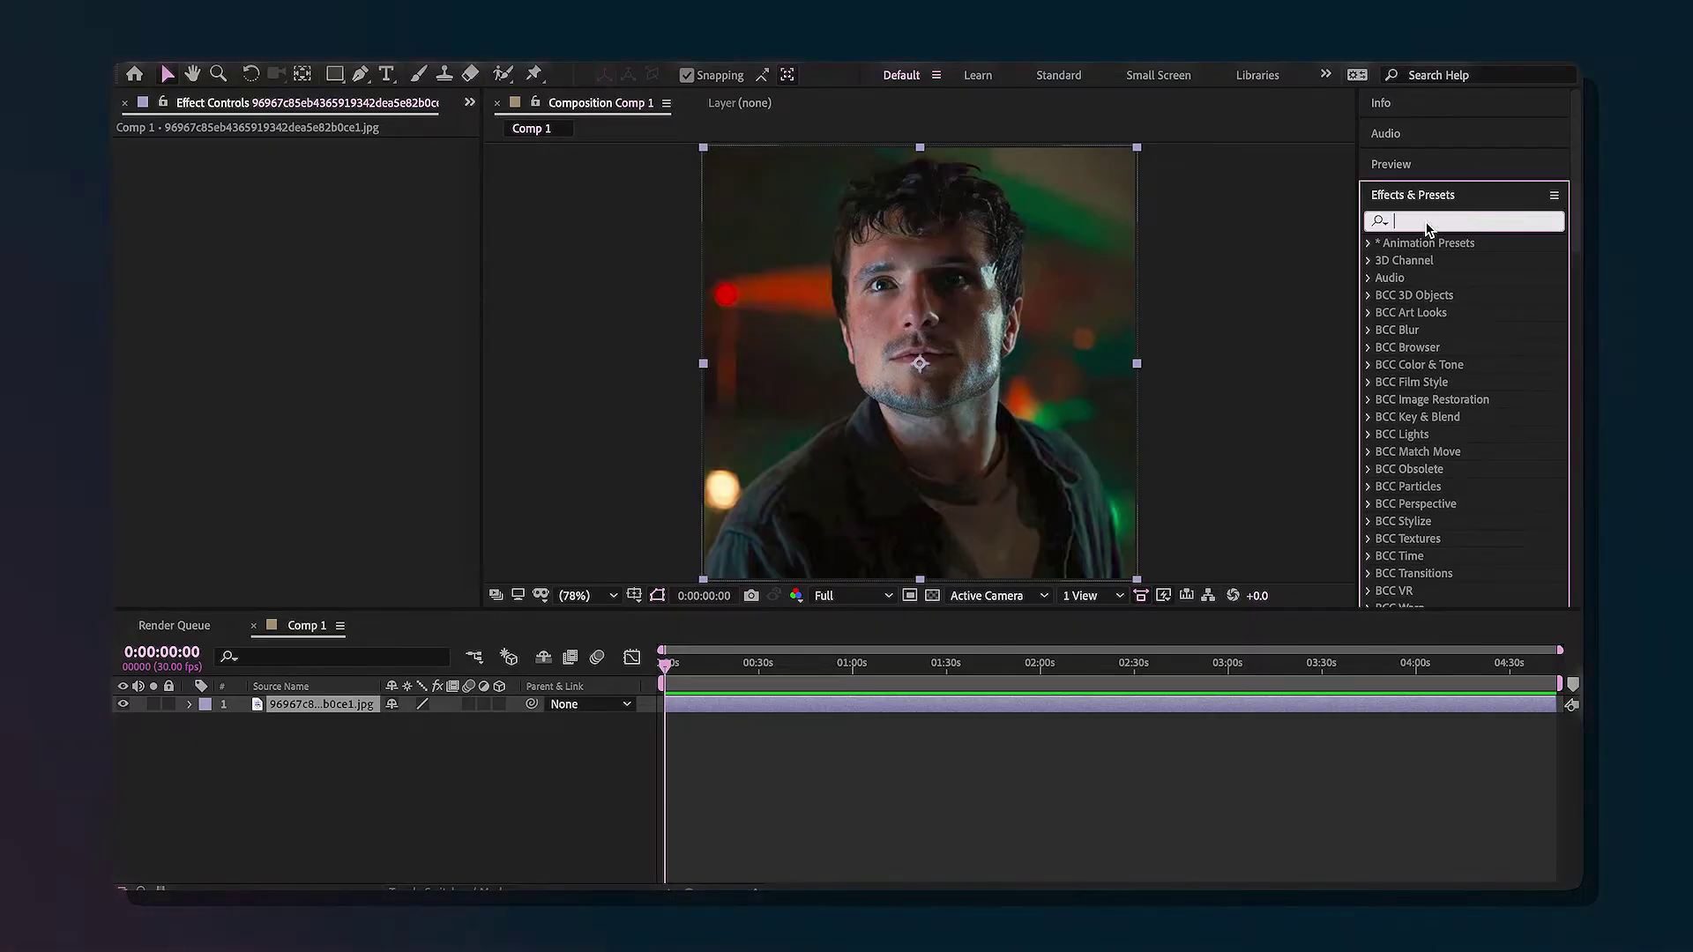
Apply Brightness & Contrast to the portrait with Brightness 32 and Contrast 10
{"action": "type", "text": "brig"}
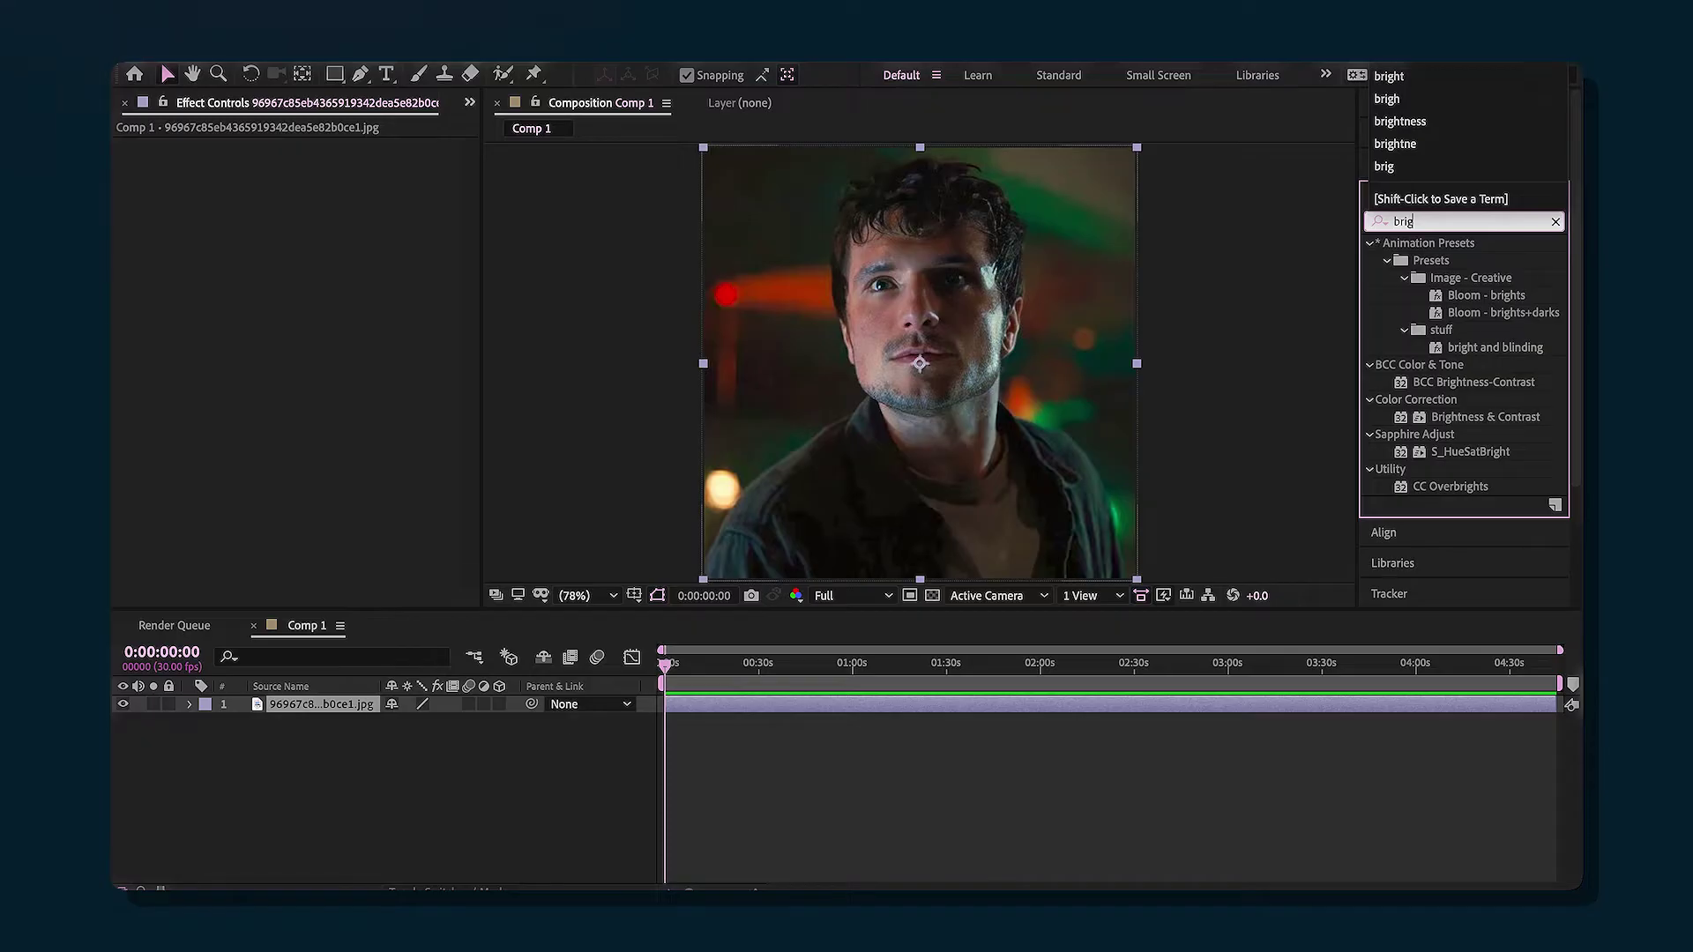
{"action": "left_click", "coordinate": [1484, 420]}
{"action": "left_click_drag", "start_coordinate": [1484, 423], "coordinate": [318, 183]}
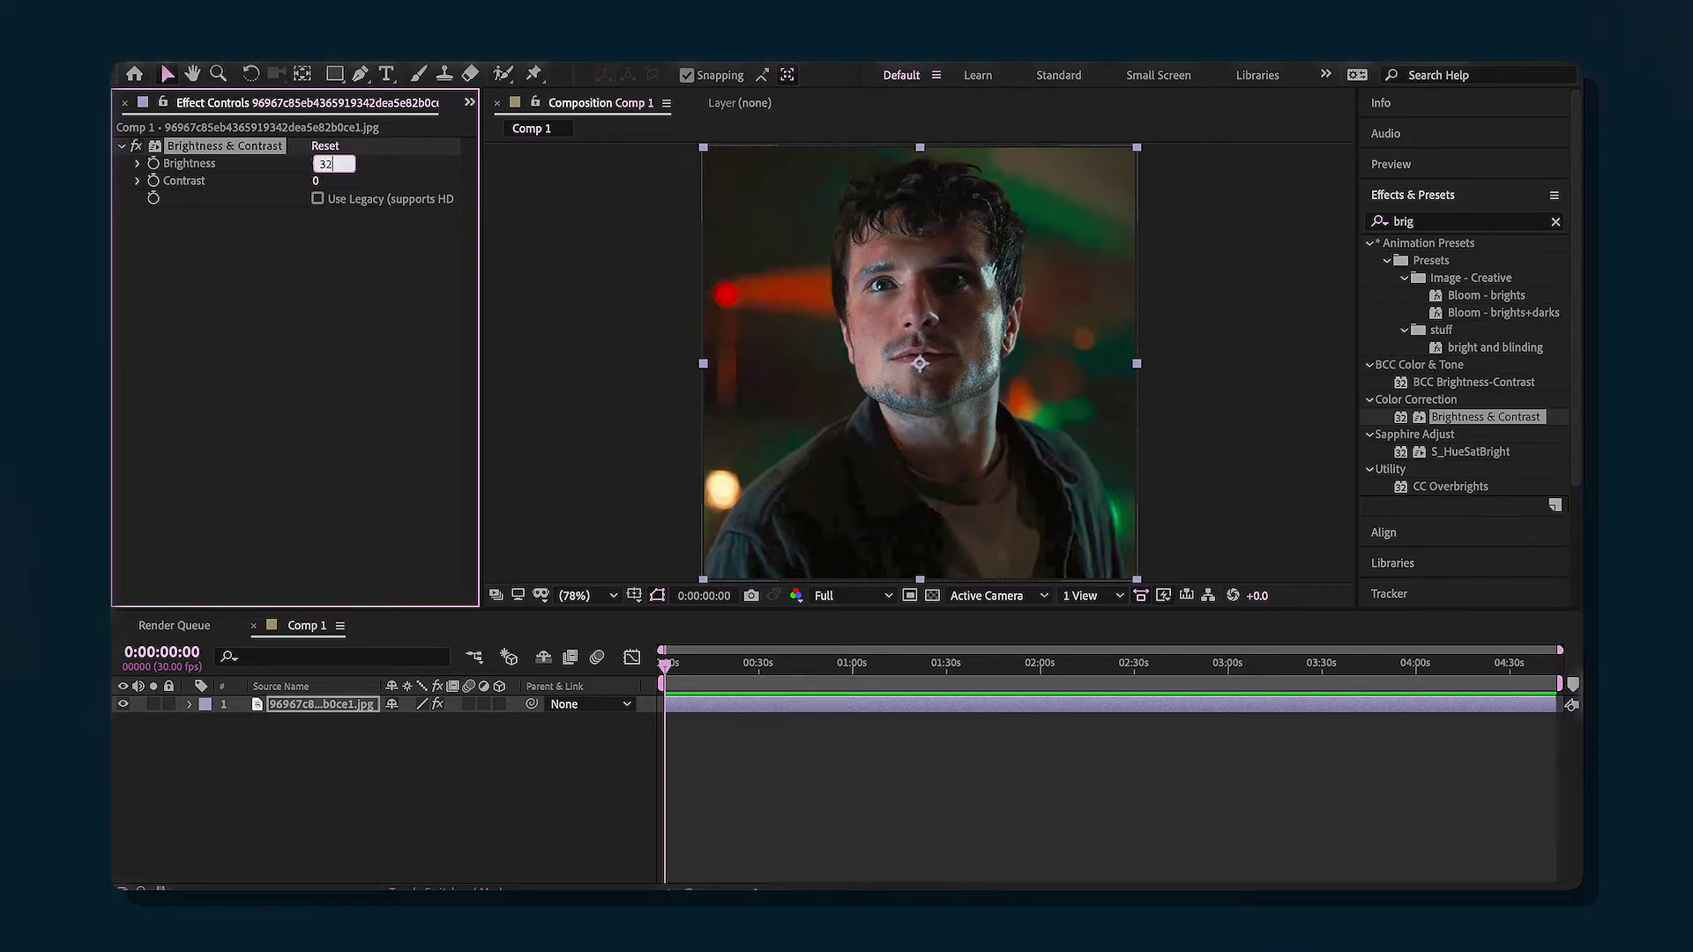
{"action": "key", "text": "Return"}
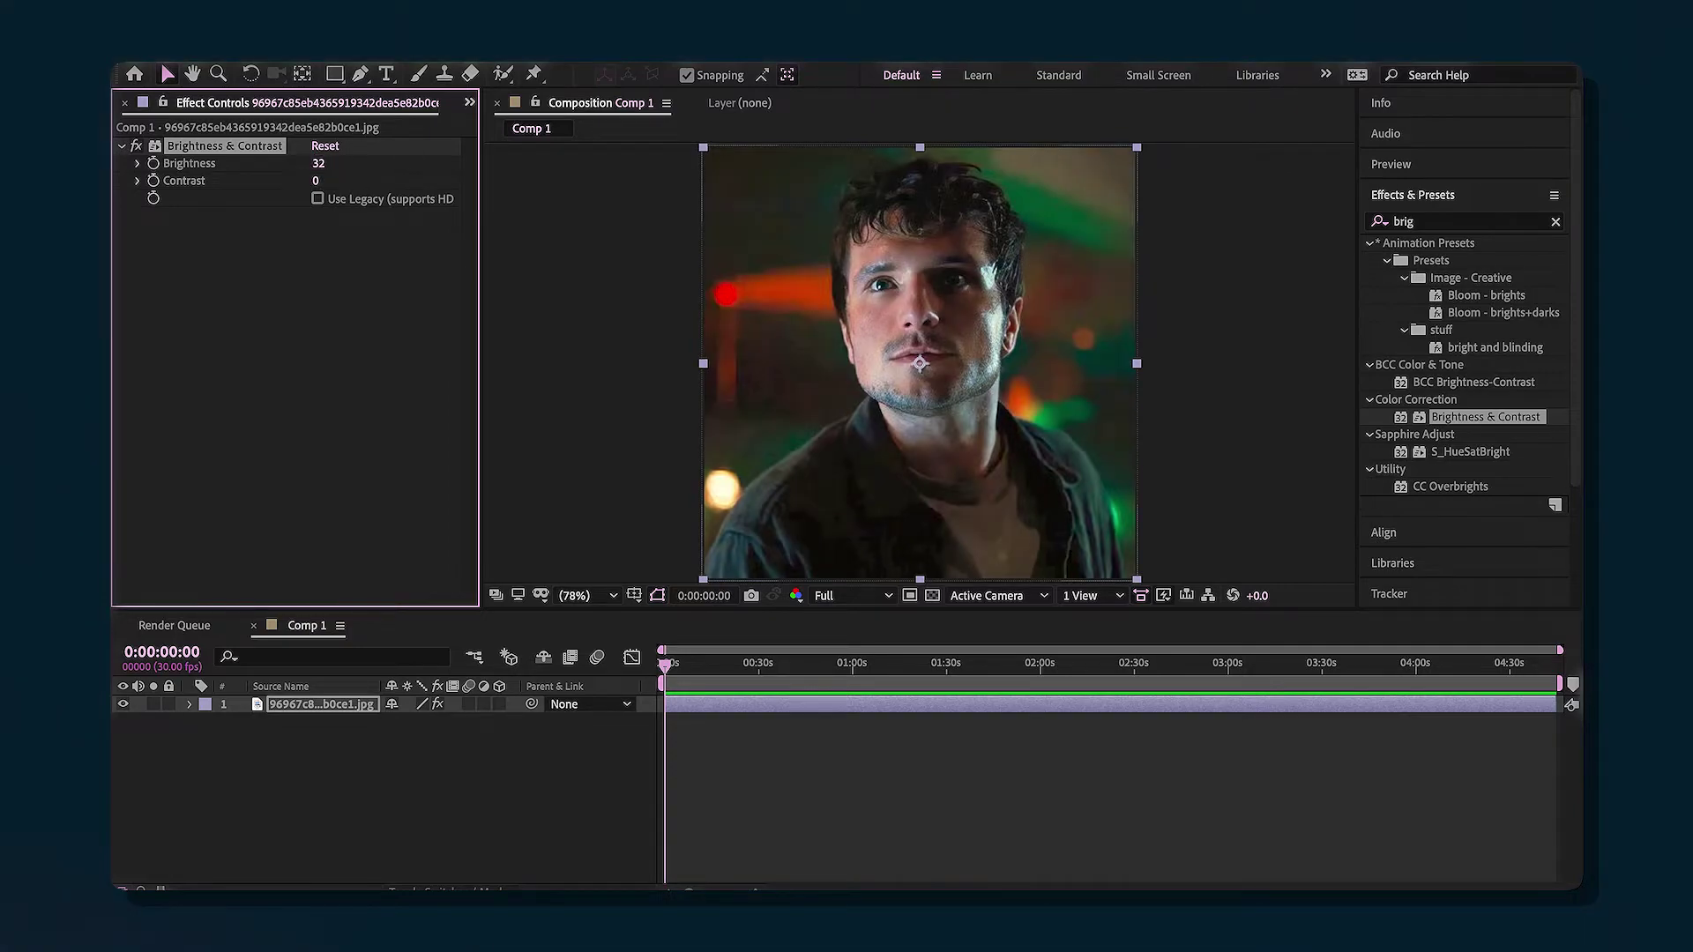
{"action": "type", "text": "10"}
{"action": "key", "text": "Return"}
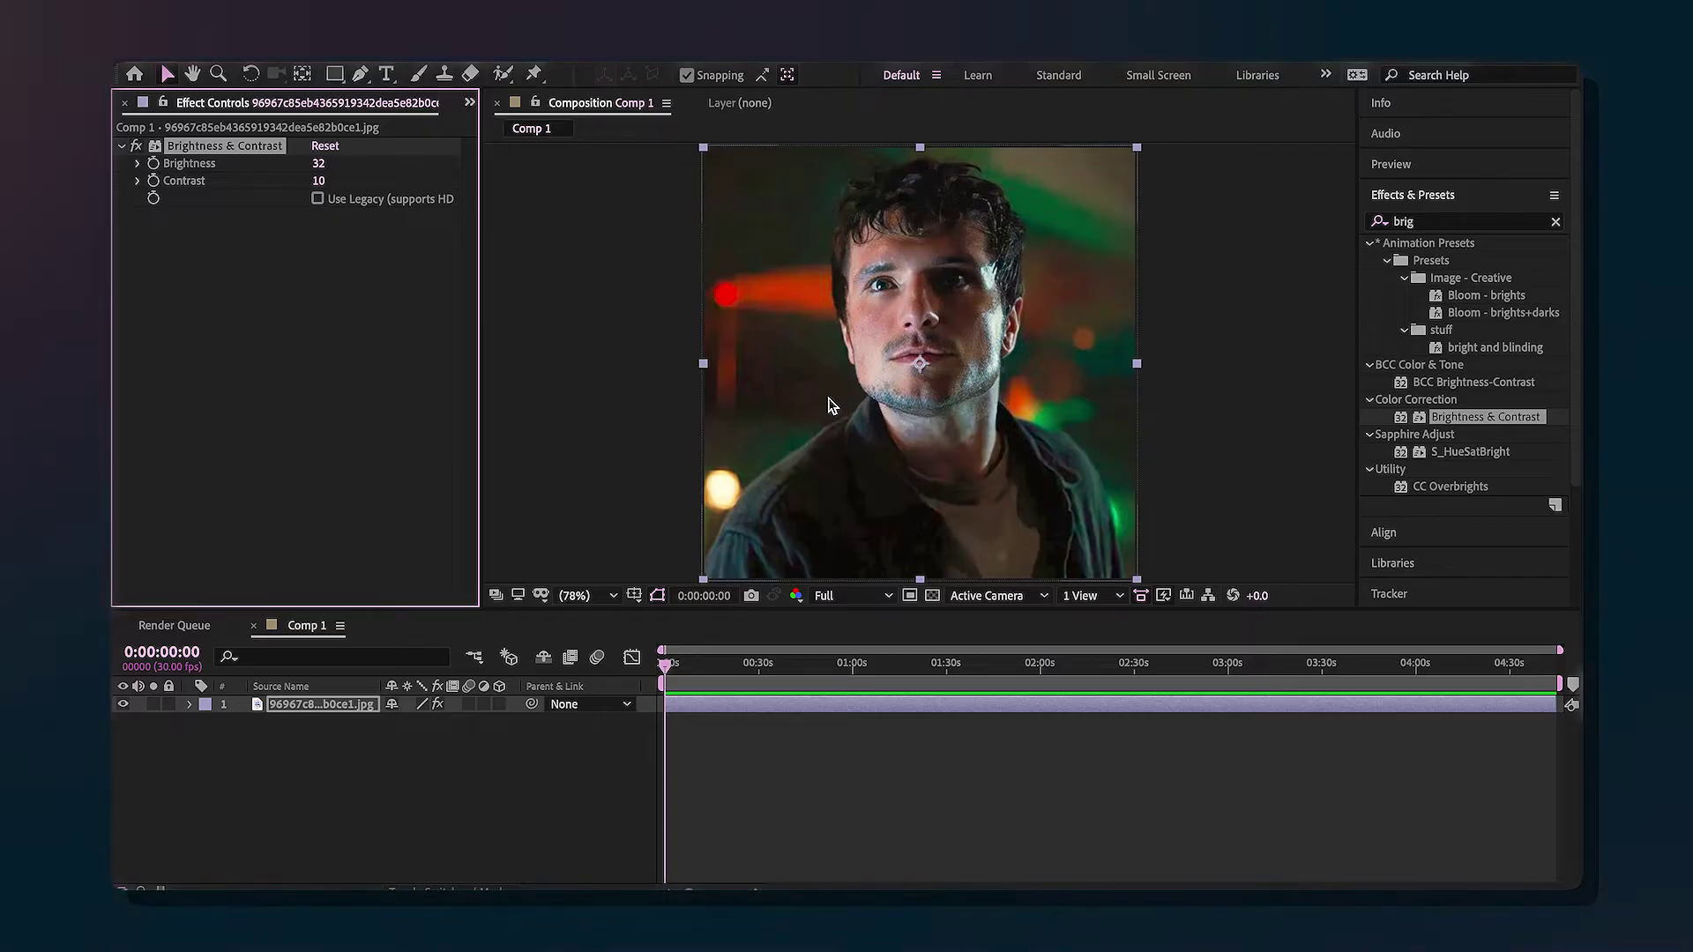
{"action": "double_click", "coordinate": [1403, 222]}
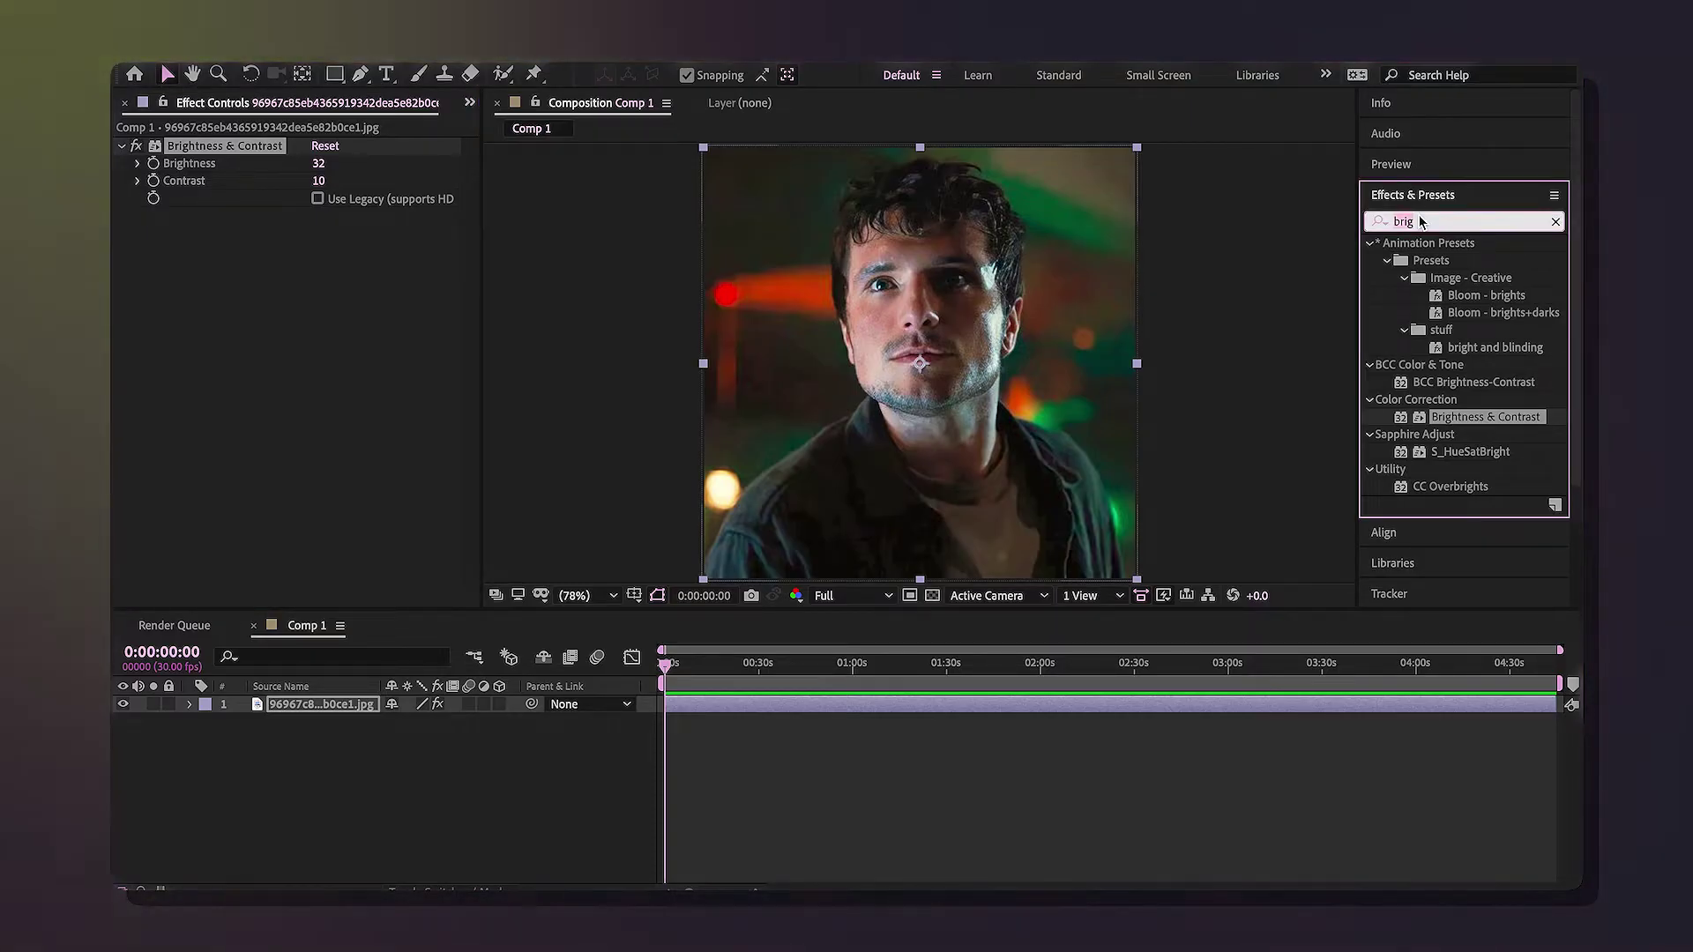
Add Hue/Saturation to the portrait with Master Saturation -20 and Master Lightness -2
{"action": "type", "text": "hu/"}
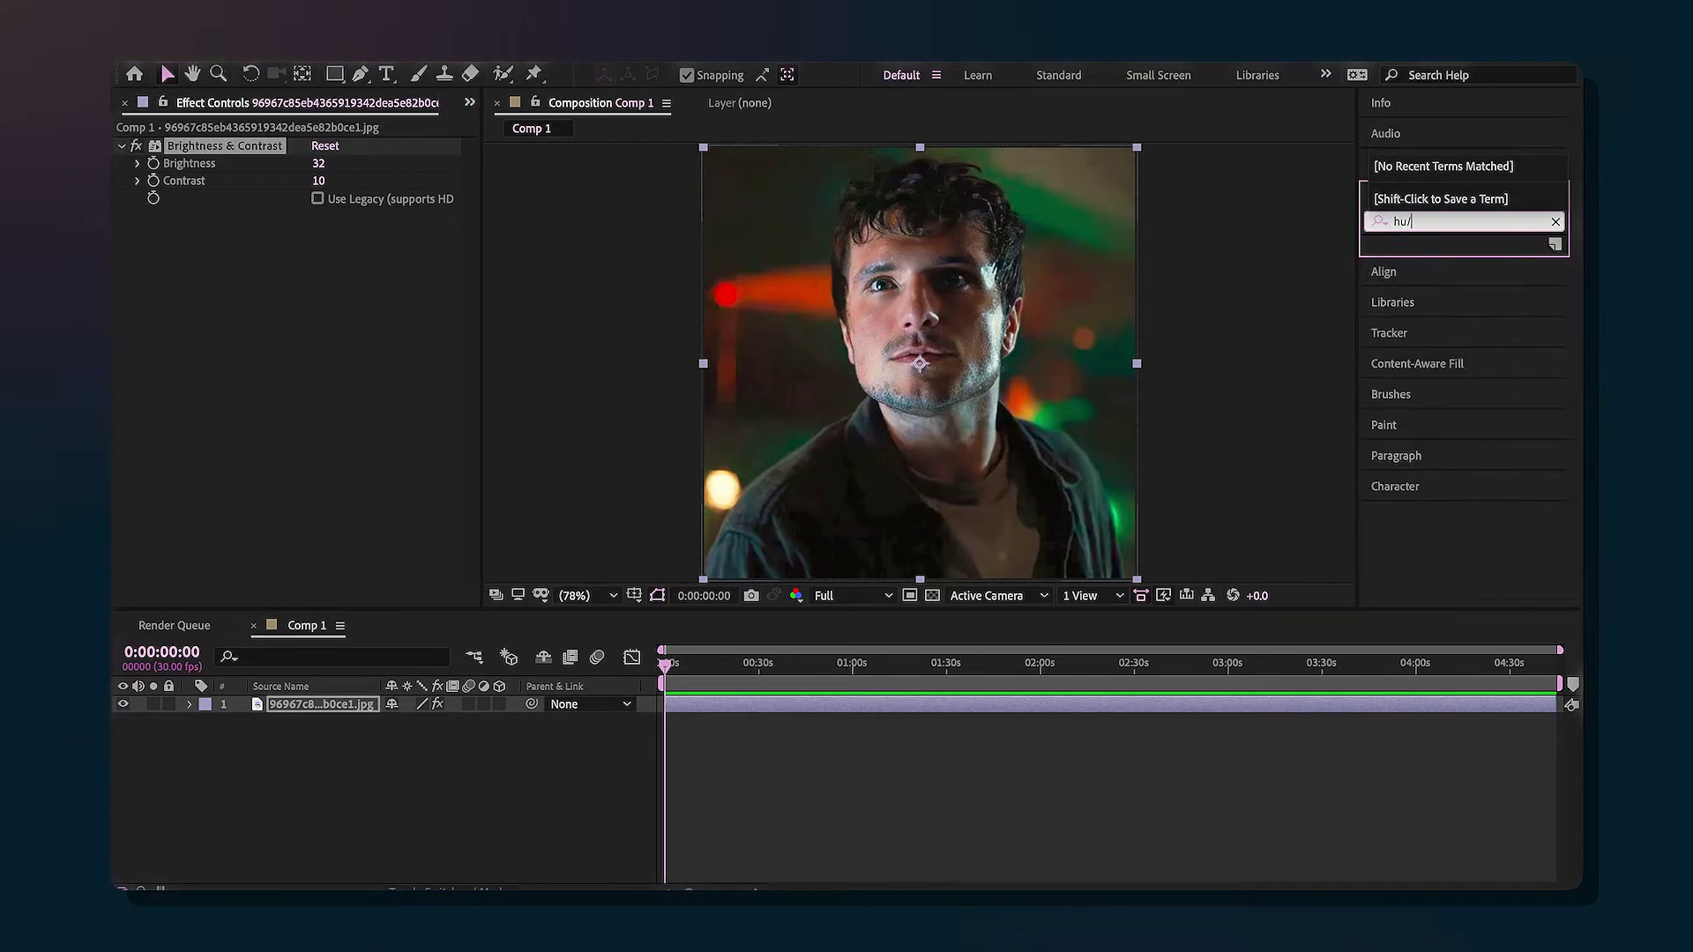
{"action": "key", "text": "BackSpace"}
{"action": "type", "text": "e/"}
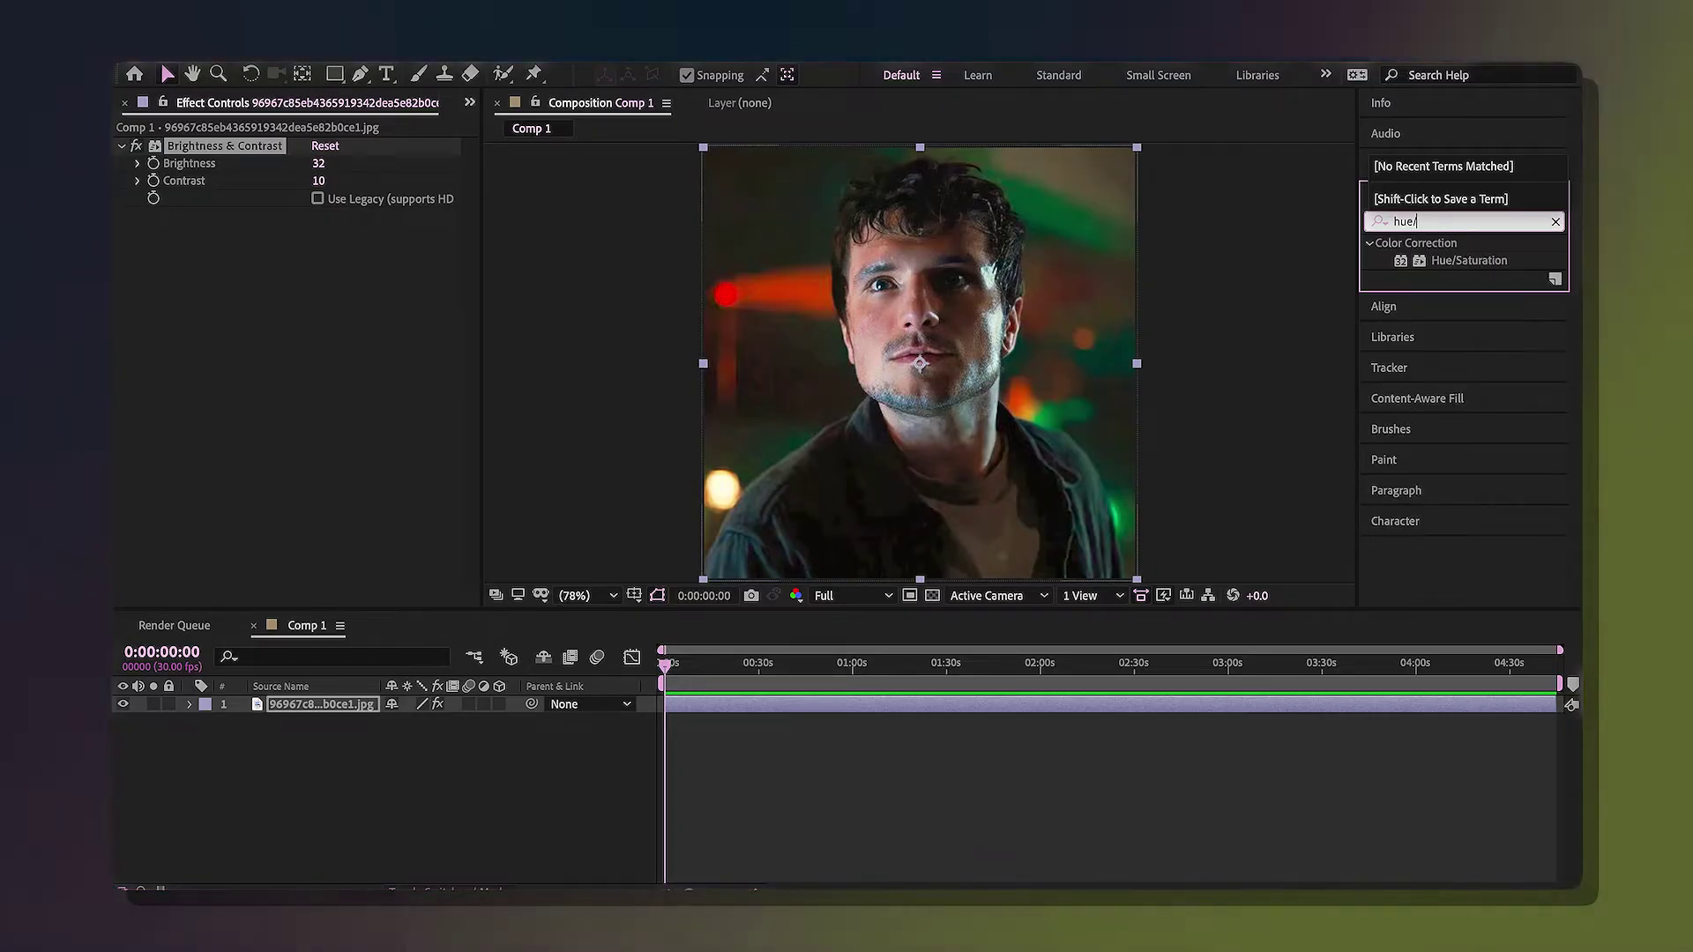
{"action": "double_click", "coordinate": [1490, 267]}
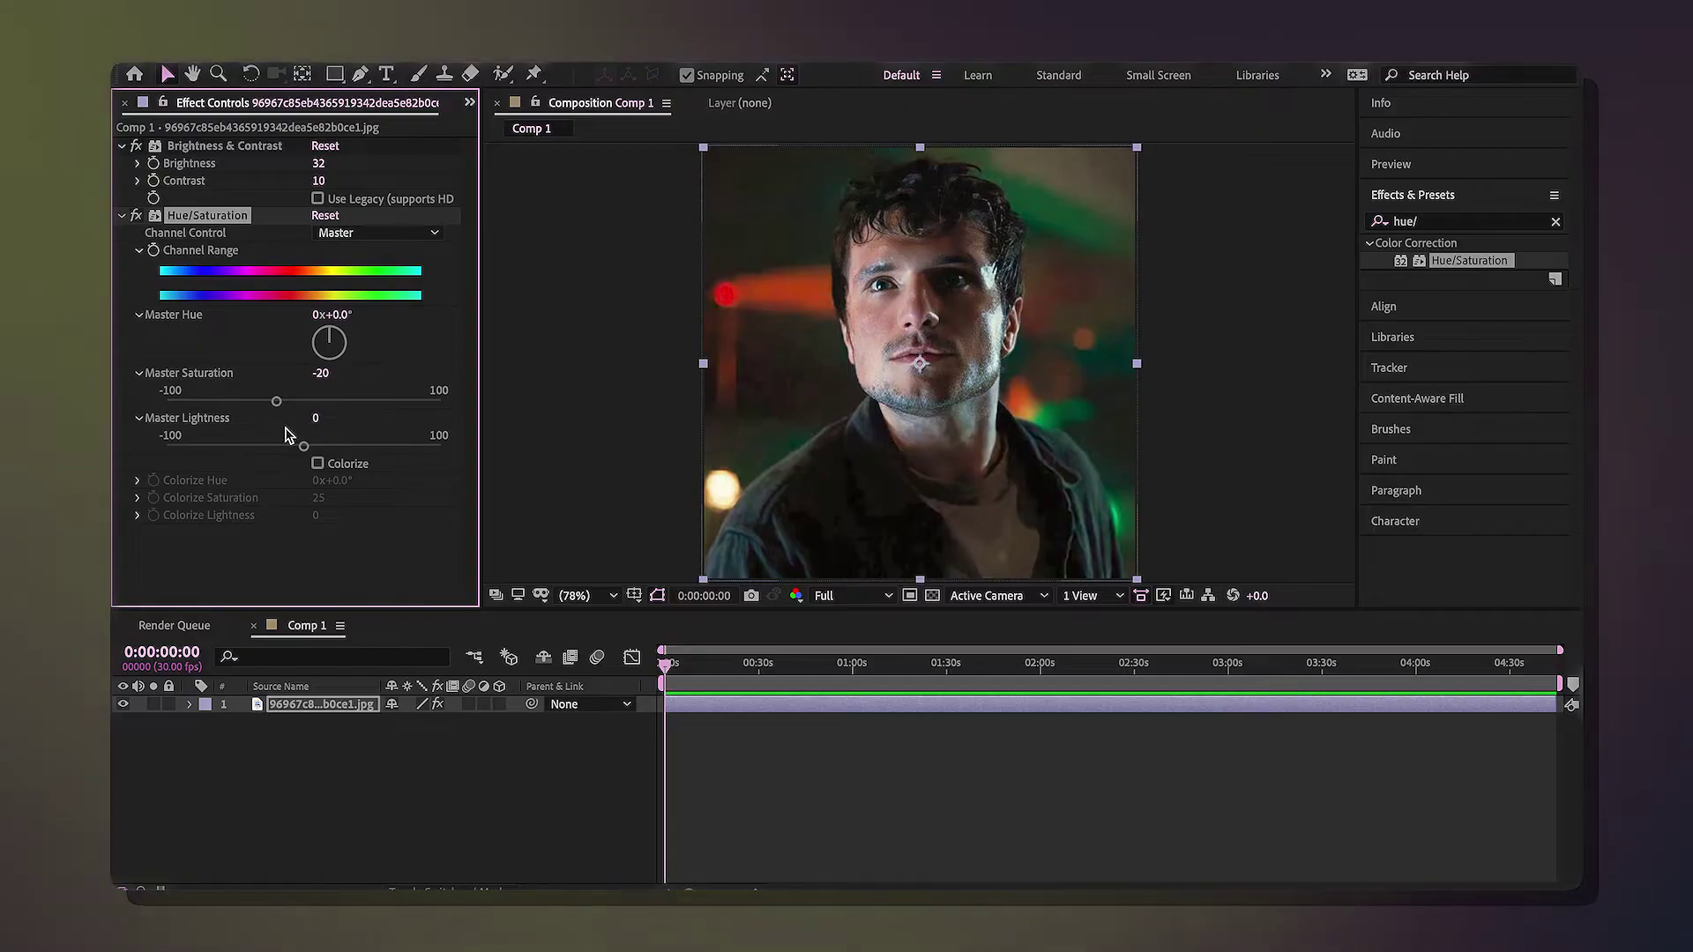
{"action": "left_click", "coordinate": [321, 419]}
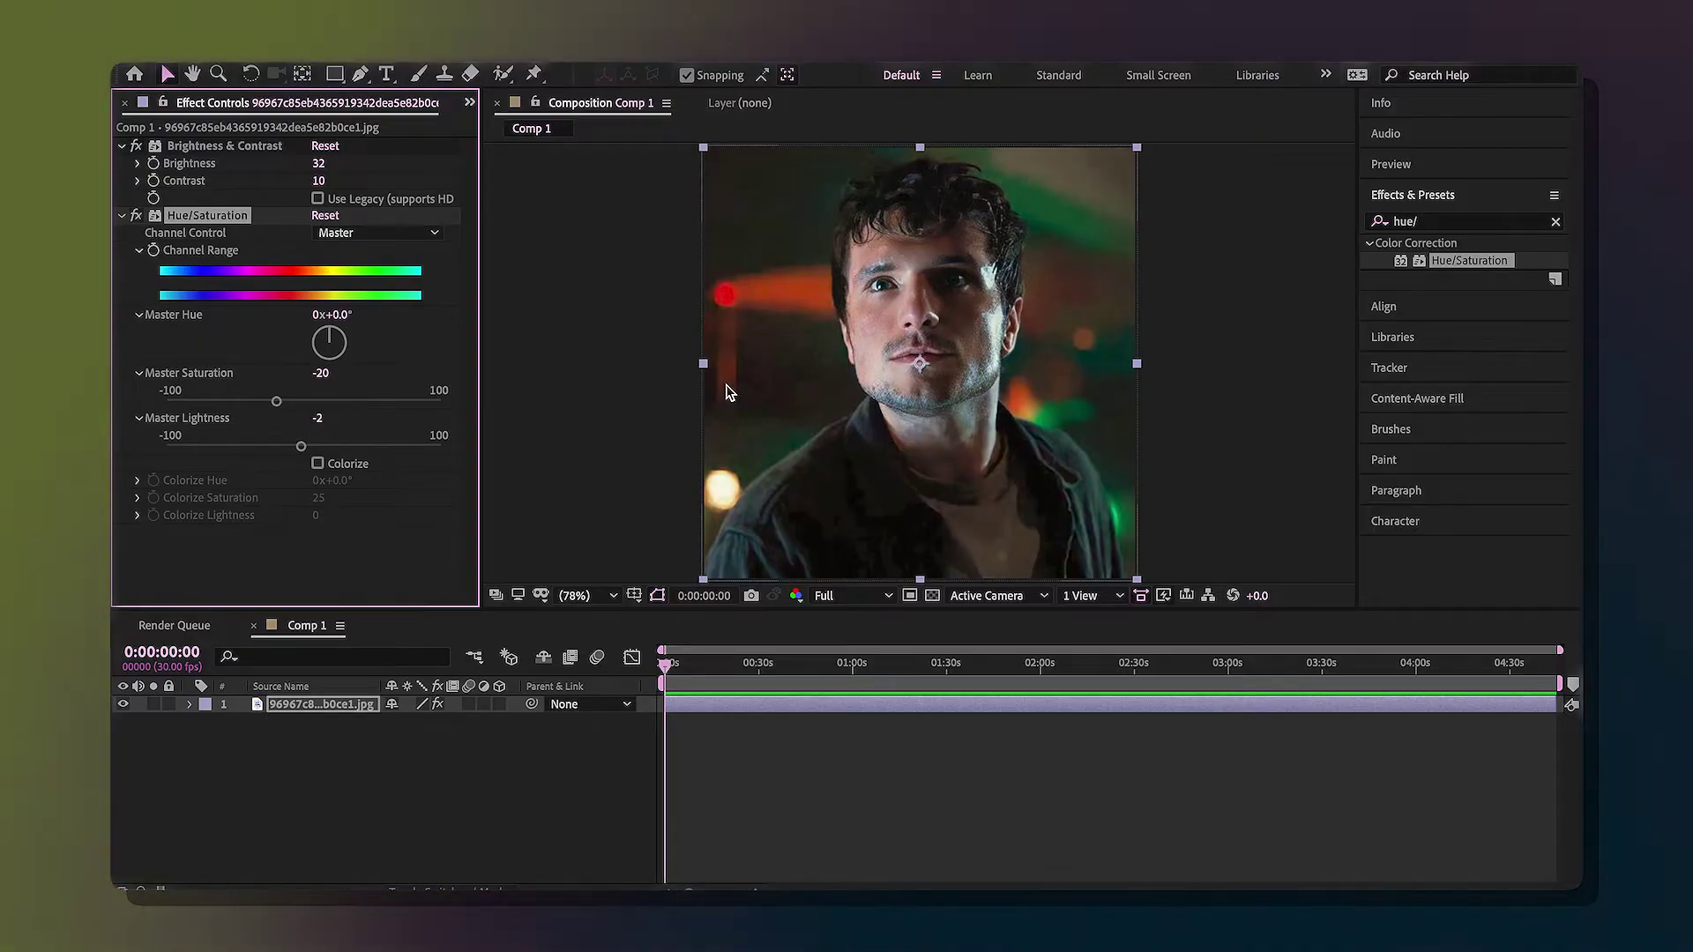
Fit the whole composition in the viewer and clear the effect search field
{"action": "key", "text": "period"}
{"action": "key", "text": "period"}
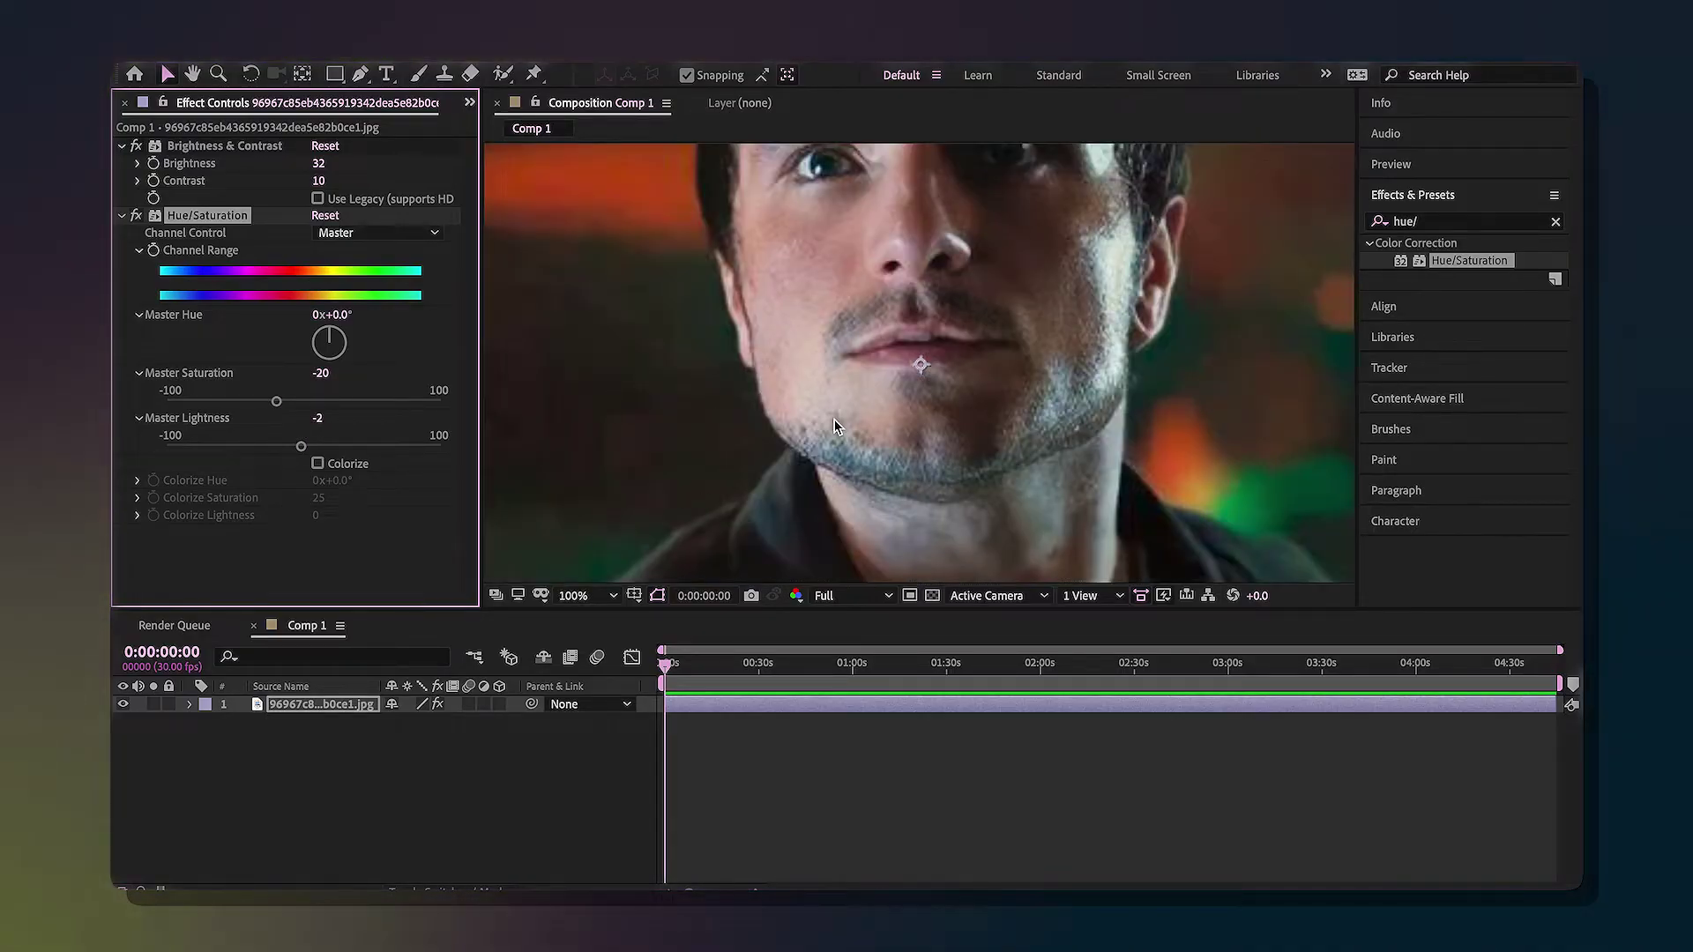
{"action": "key", "text": "comma"}
{"action": "key", "text": "comma"}
{"action": "key", "text": "comma"}
{"action": "key", "text": "period"}
{"action": "key", "text": "period"}
{"action": "left_click", "coordinate": [584, 595]}
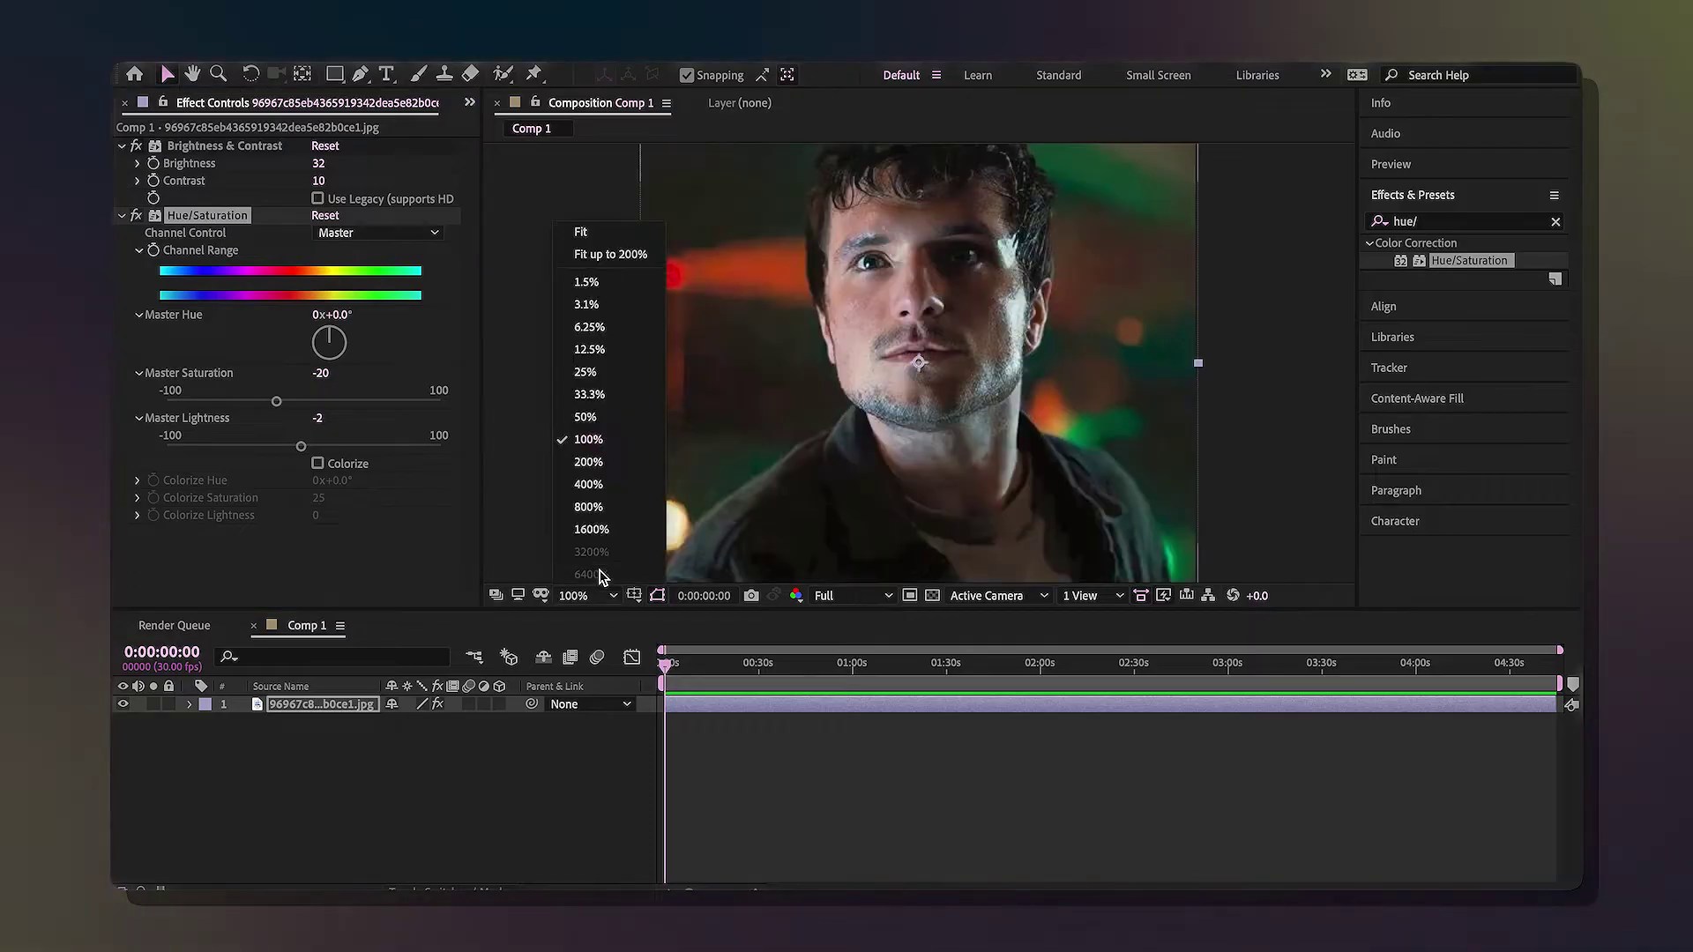
{"action": "left_click", "coordinate": [658, 256]}
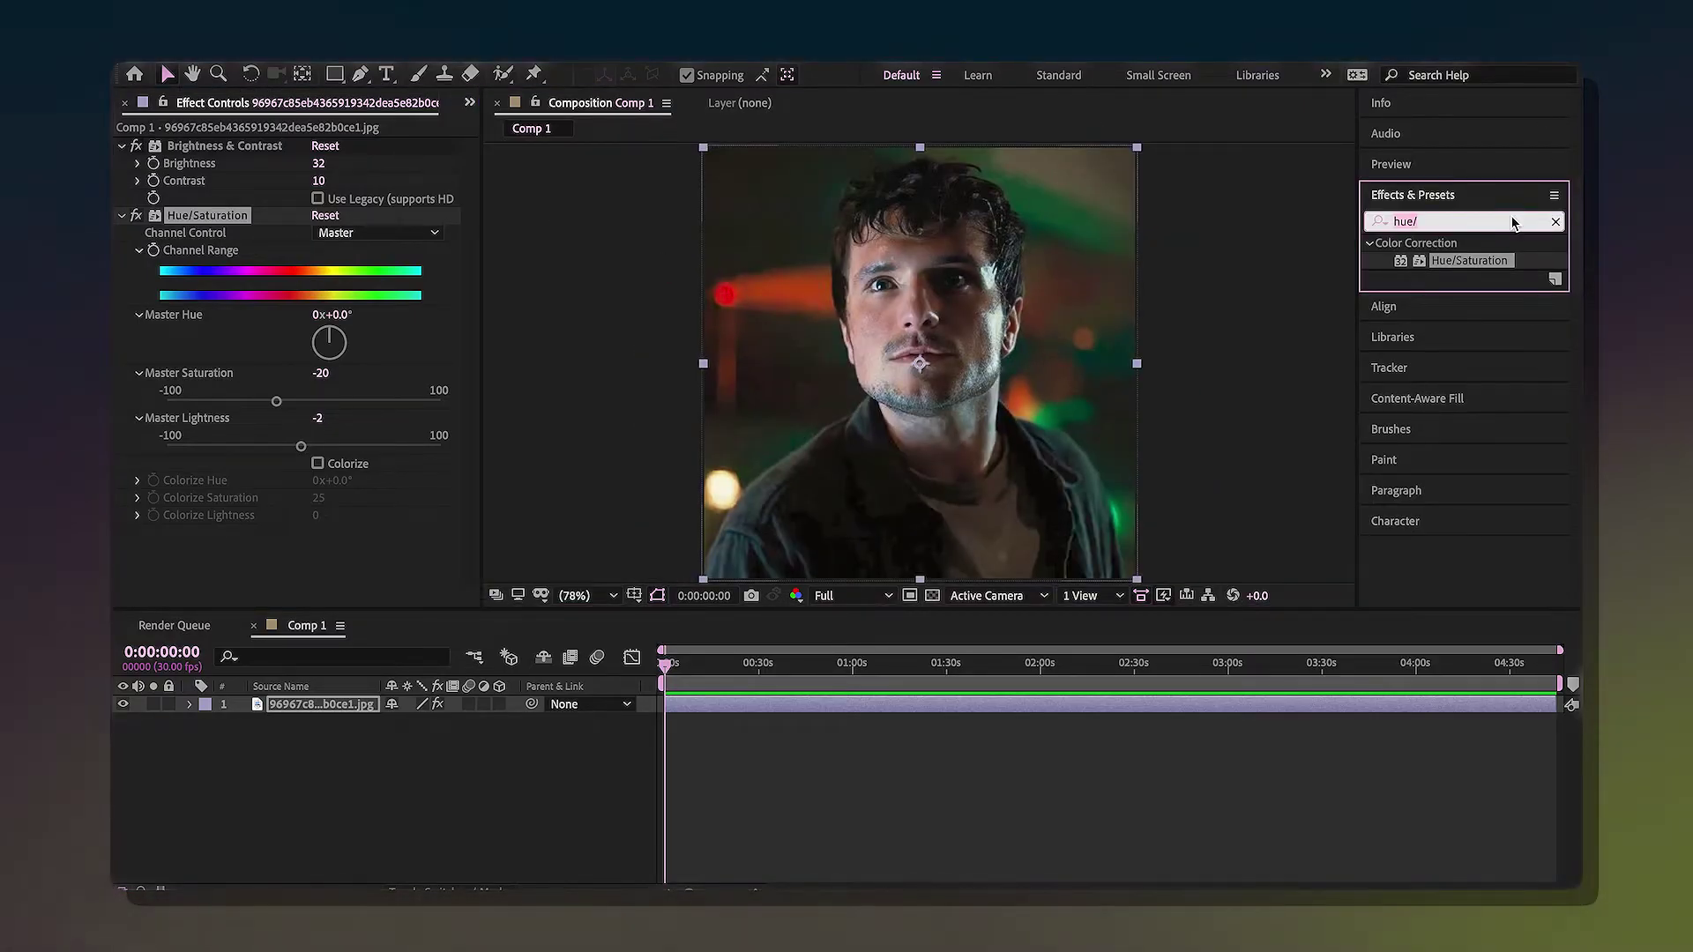
{"action": "left_click", "coordinate": [1555, 222]}
{"action": "left_click", "coordinate": [1378, 221]}
Apply RG Magic Bullet Looks to the portrait and launch the Looks editor
{"action": "type", "text": "look"}
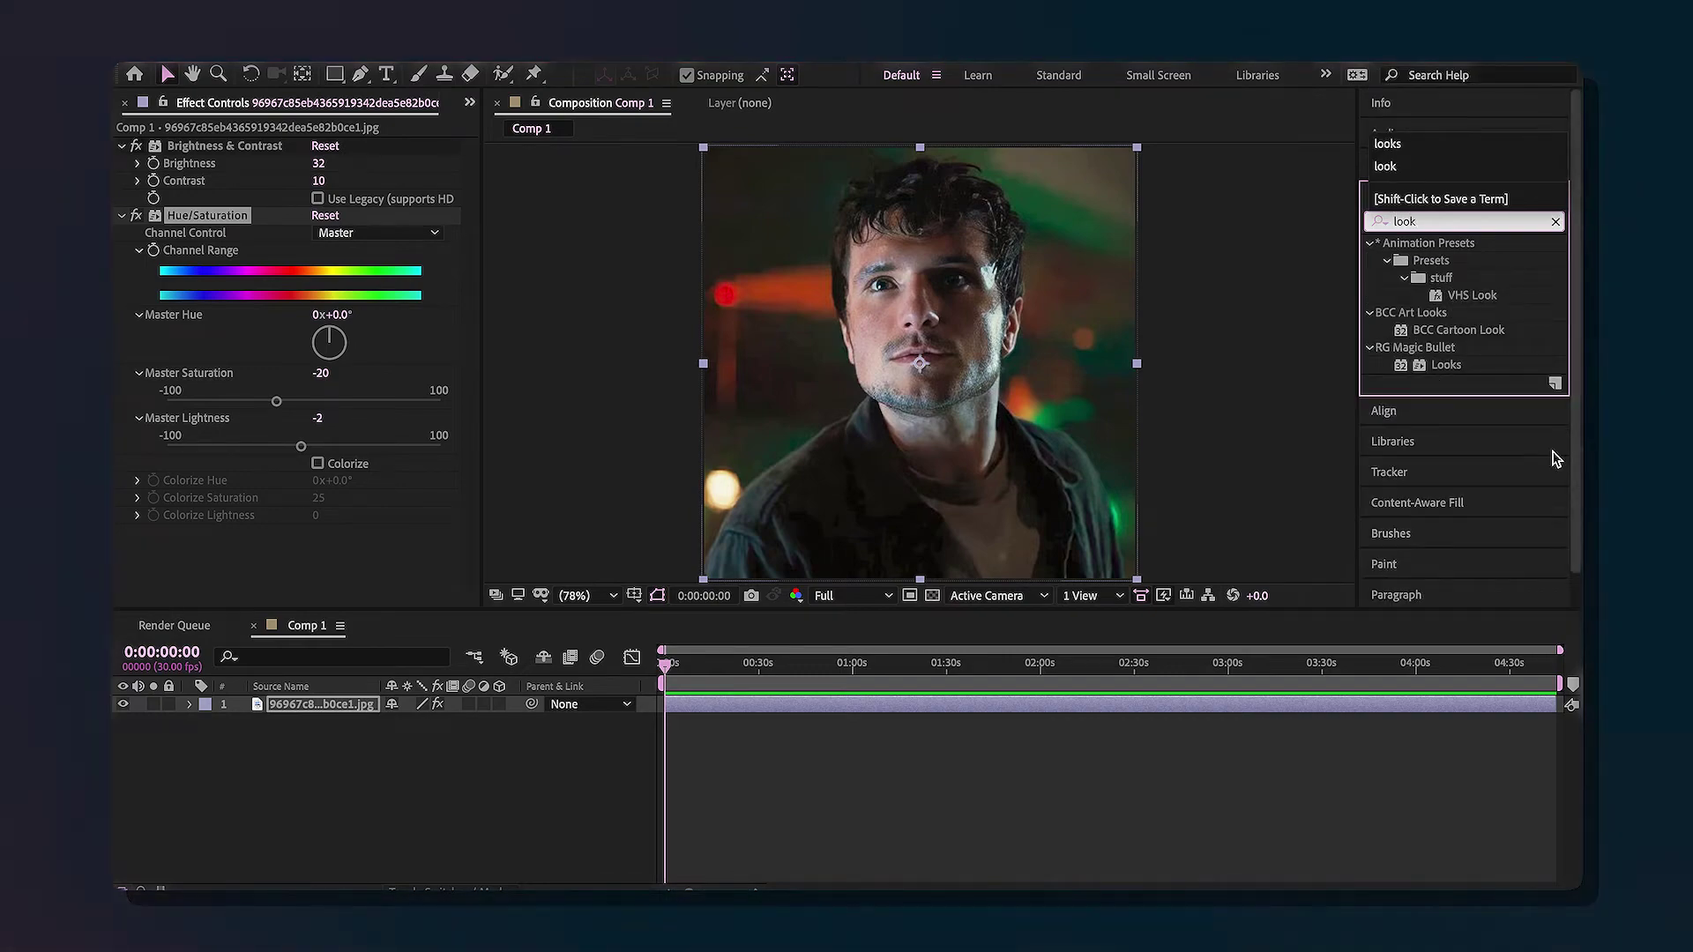
{"action": "double_click", "coordinate": [1439, 366]}
{"action": "left_click", "coordinate": [189, 559]}
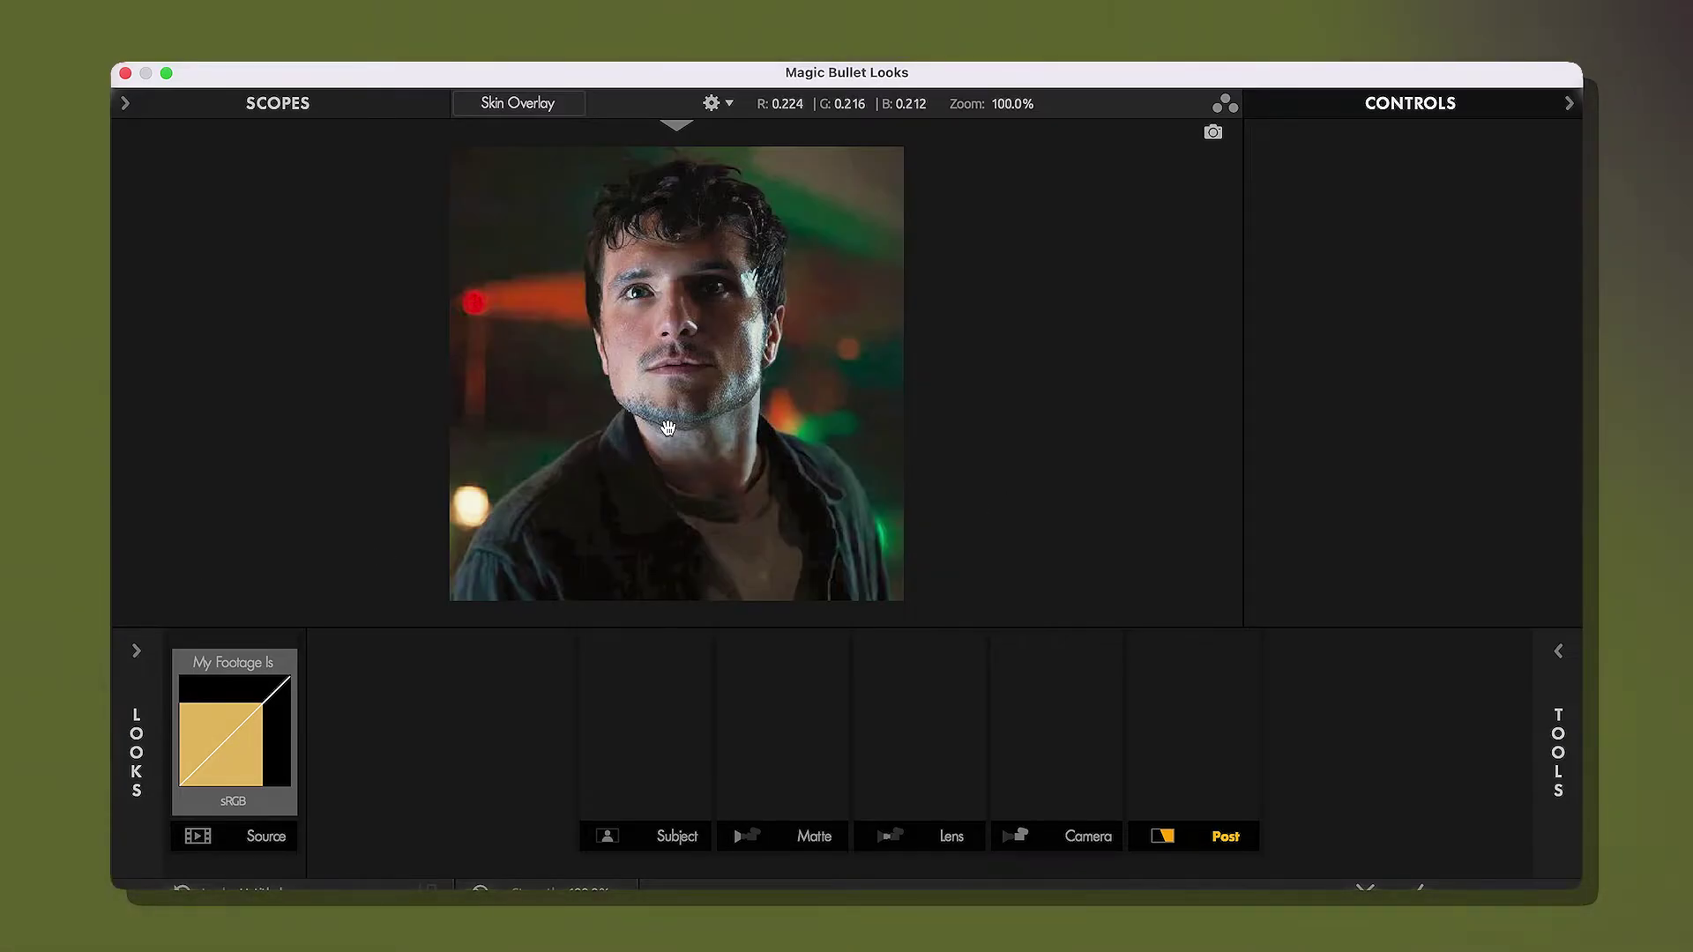
Search the web for 'filmsbytati.co'
{"action": "scroll", "coordinate": [801, 328], "scroll_direction": "down", "scroll_amount": 1}
{"action": "scroll", "coordinate": [801, 328], "scroll_direction": "up", "scroll_amount": 6}
{"action": "scroll", "coordinate": [415, 385], "scroll_direction": "down", "scroll_amount": 5}
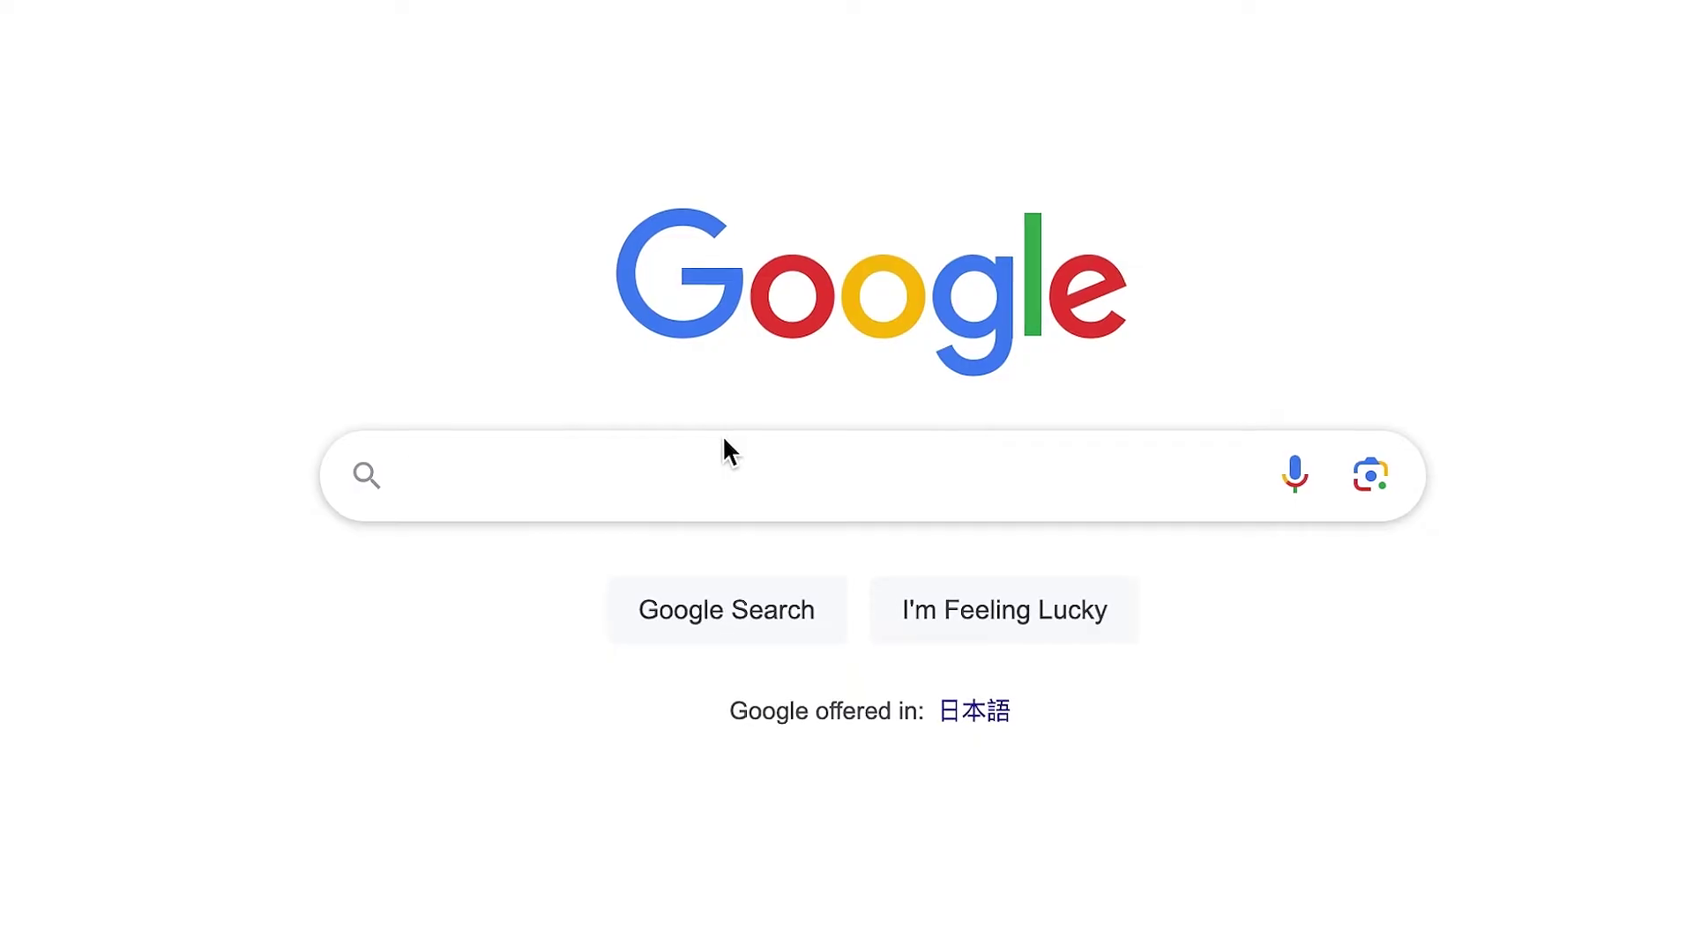
{"action": "type", "text": "filmsbytati"}
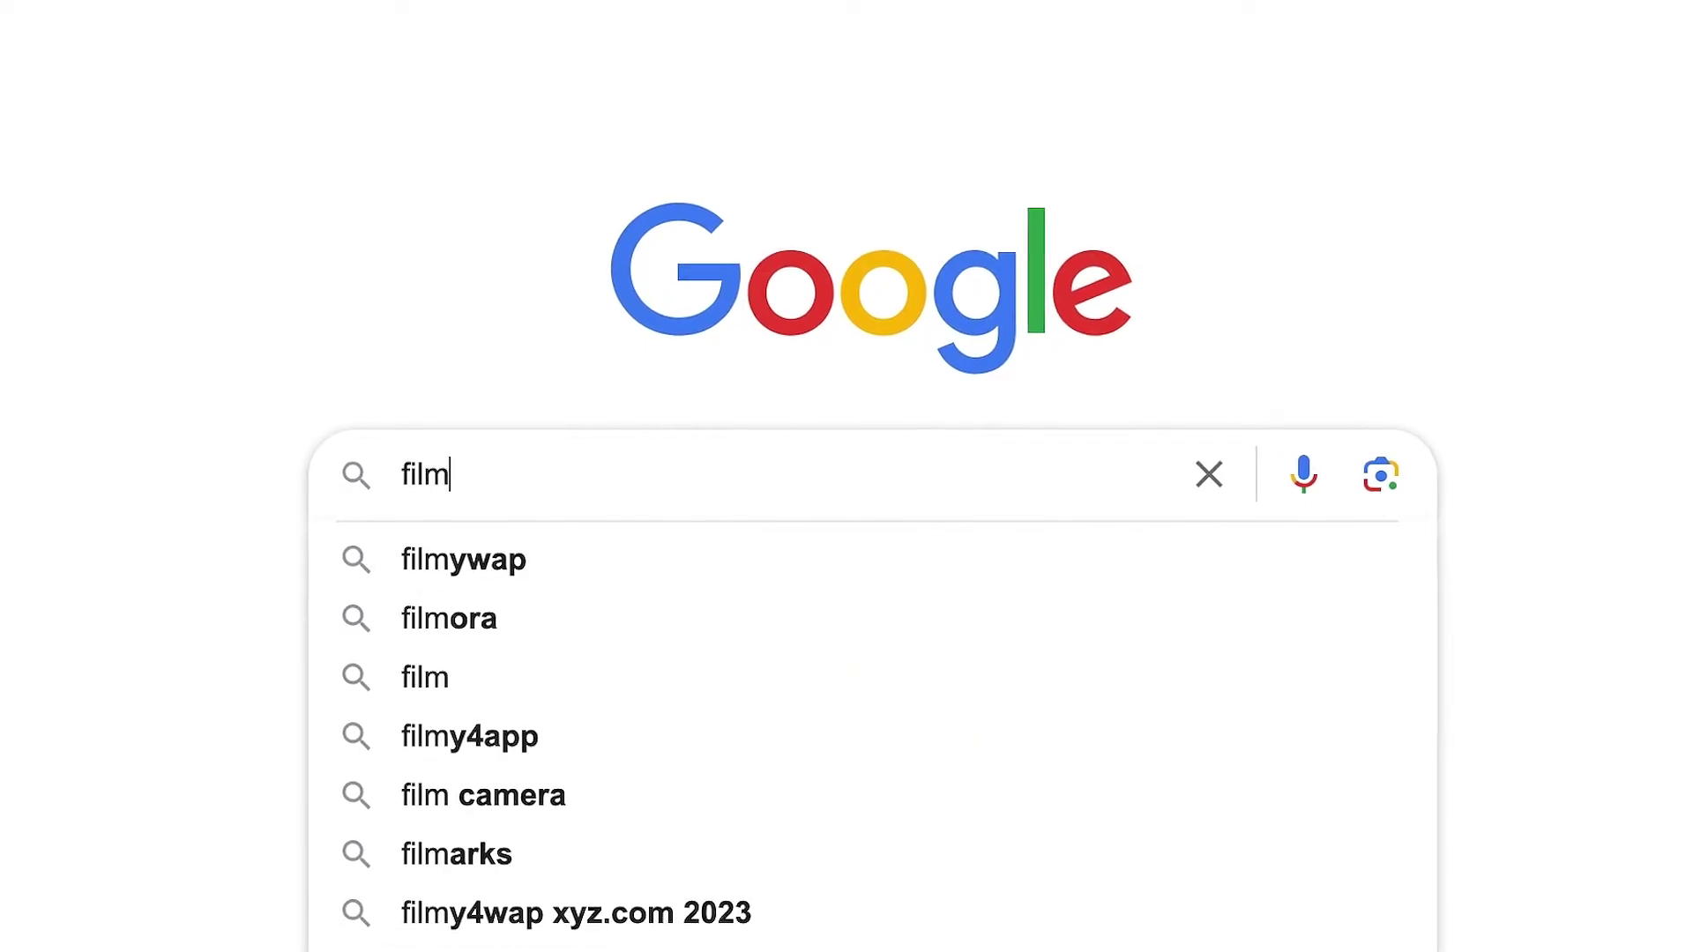
{"action": "type", "text": ".co"}
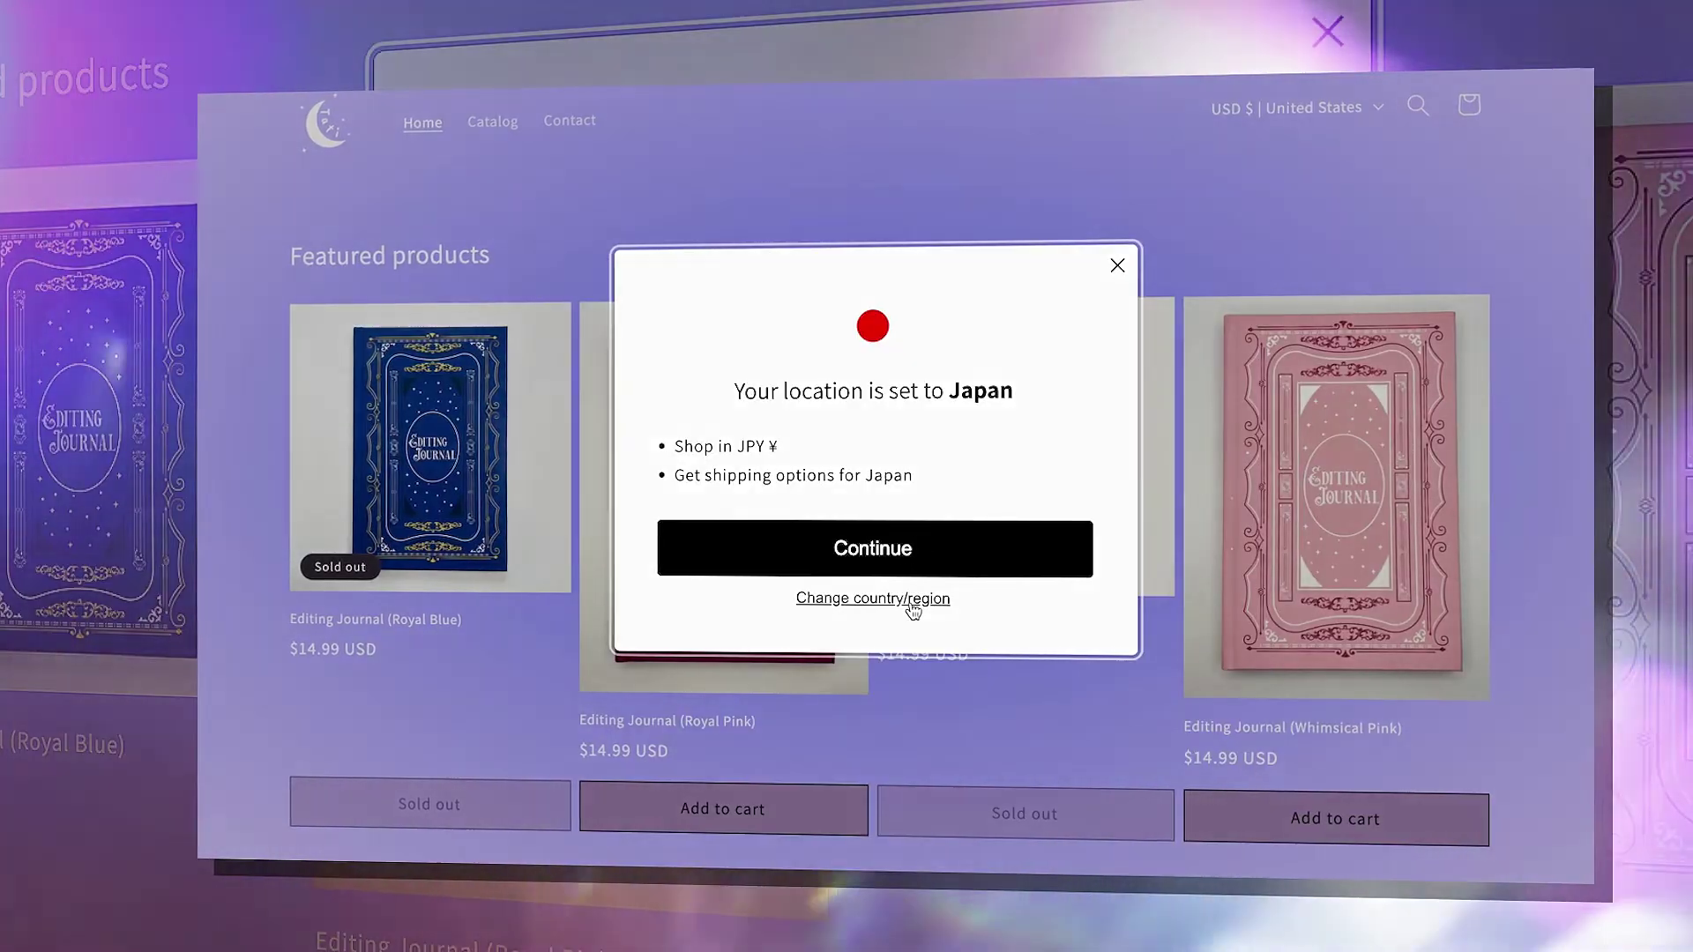
On the shop site, open Change country/region and show the country list
{"action": "left_click", "coordinate": [910, 597]}
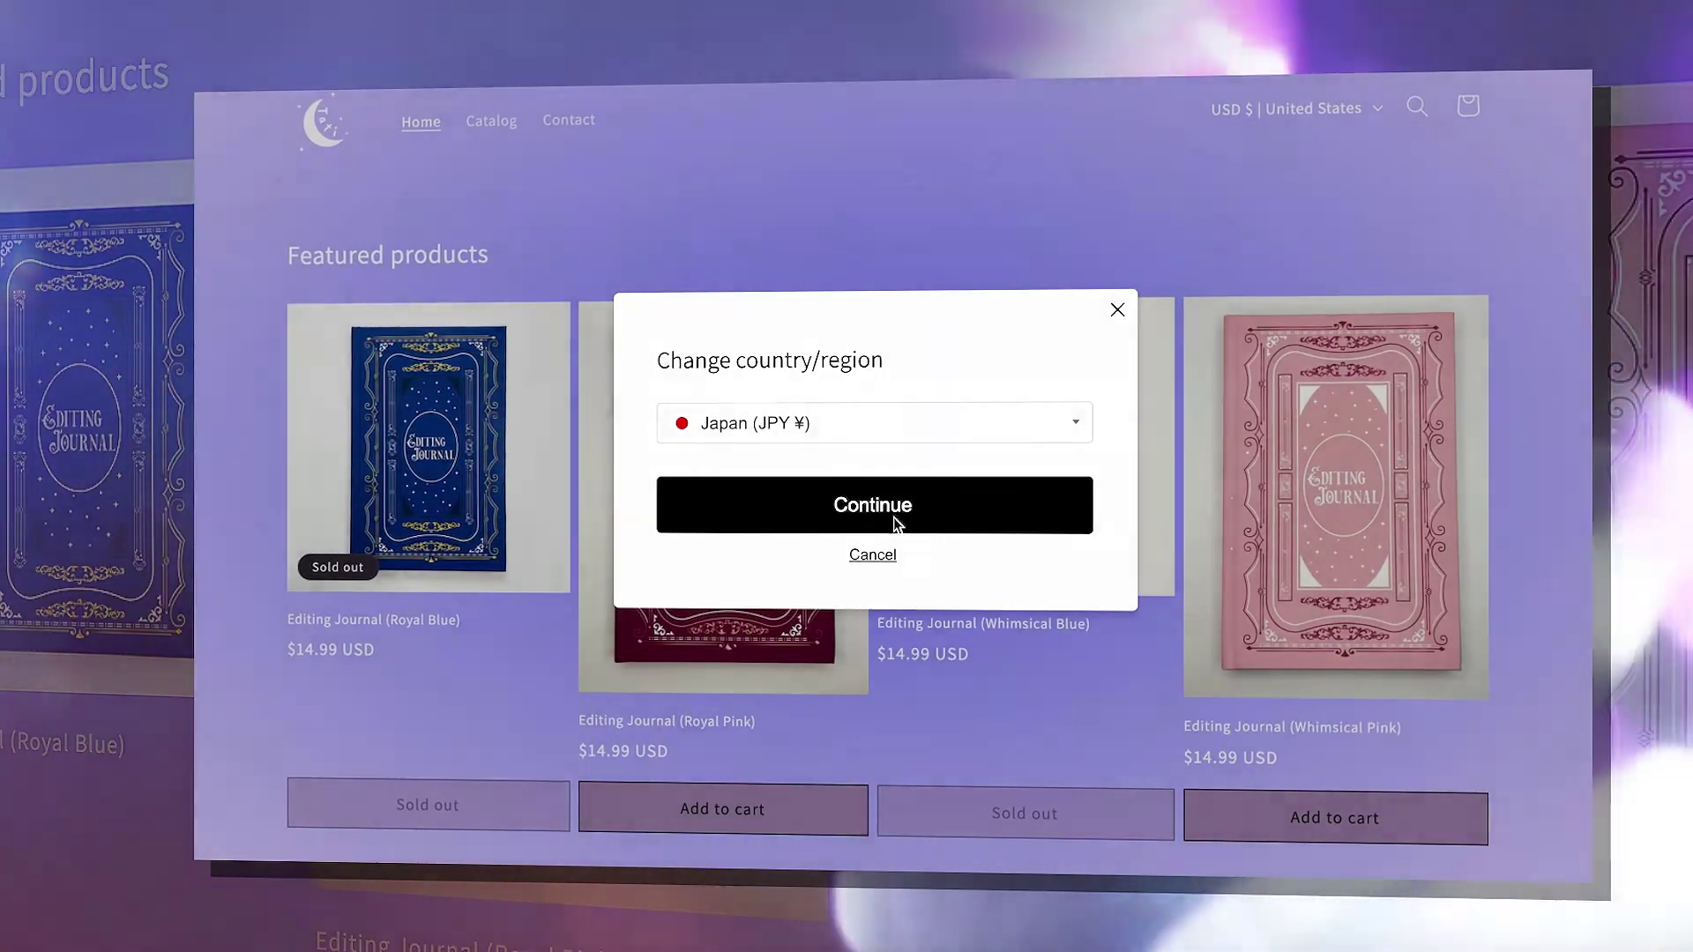
{"action": "left_click", "coordinate": [868, 423]}
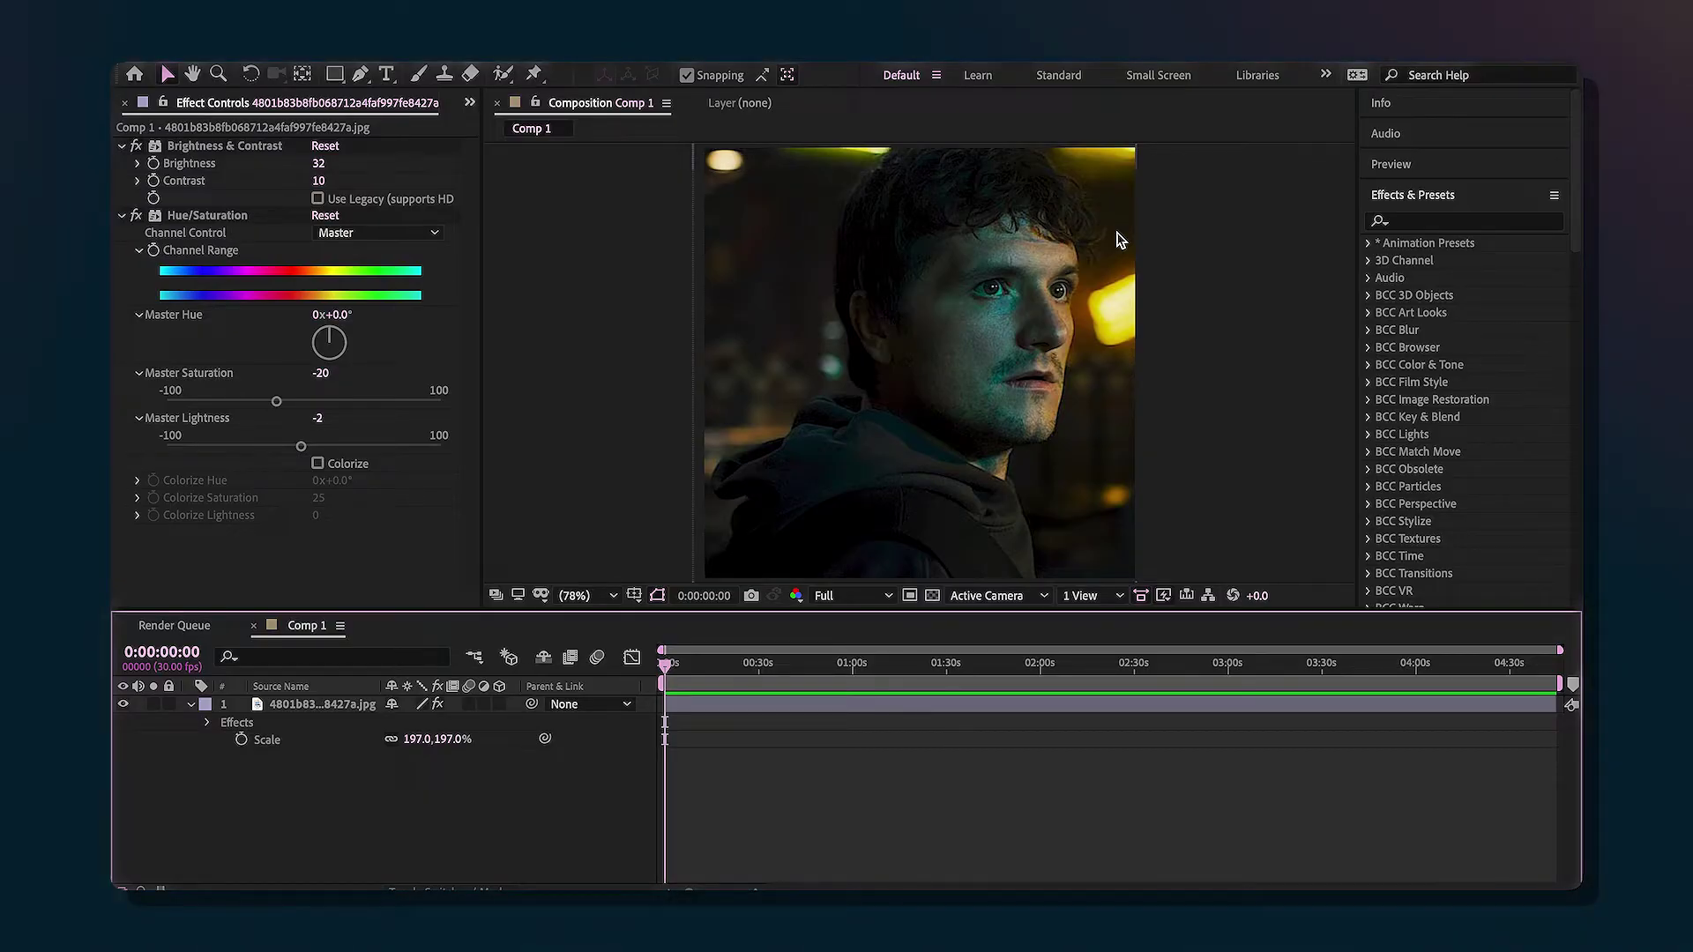
Apply Magic Bullet Looks to the night portrait and browse the editor's Camera tools
{"action": "left_click", "coordinate": [1465, 221]}
{"action": "type", "text": "looks"}
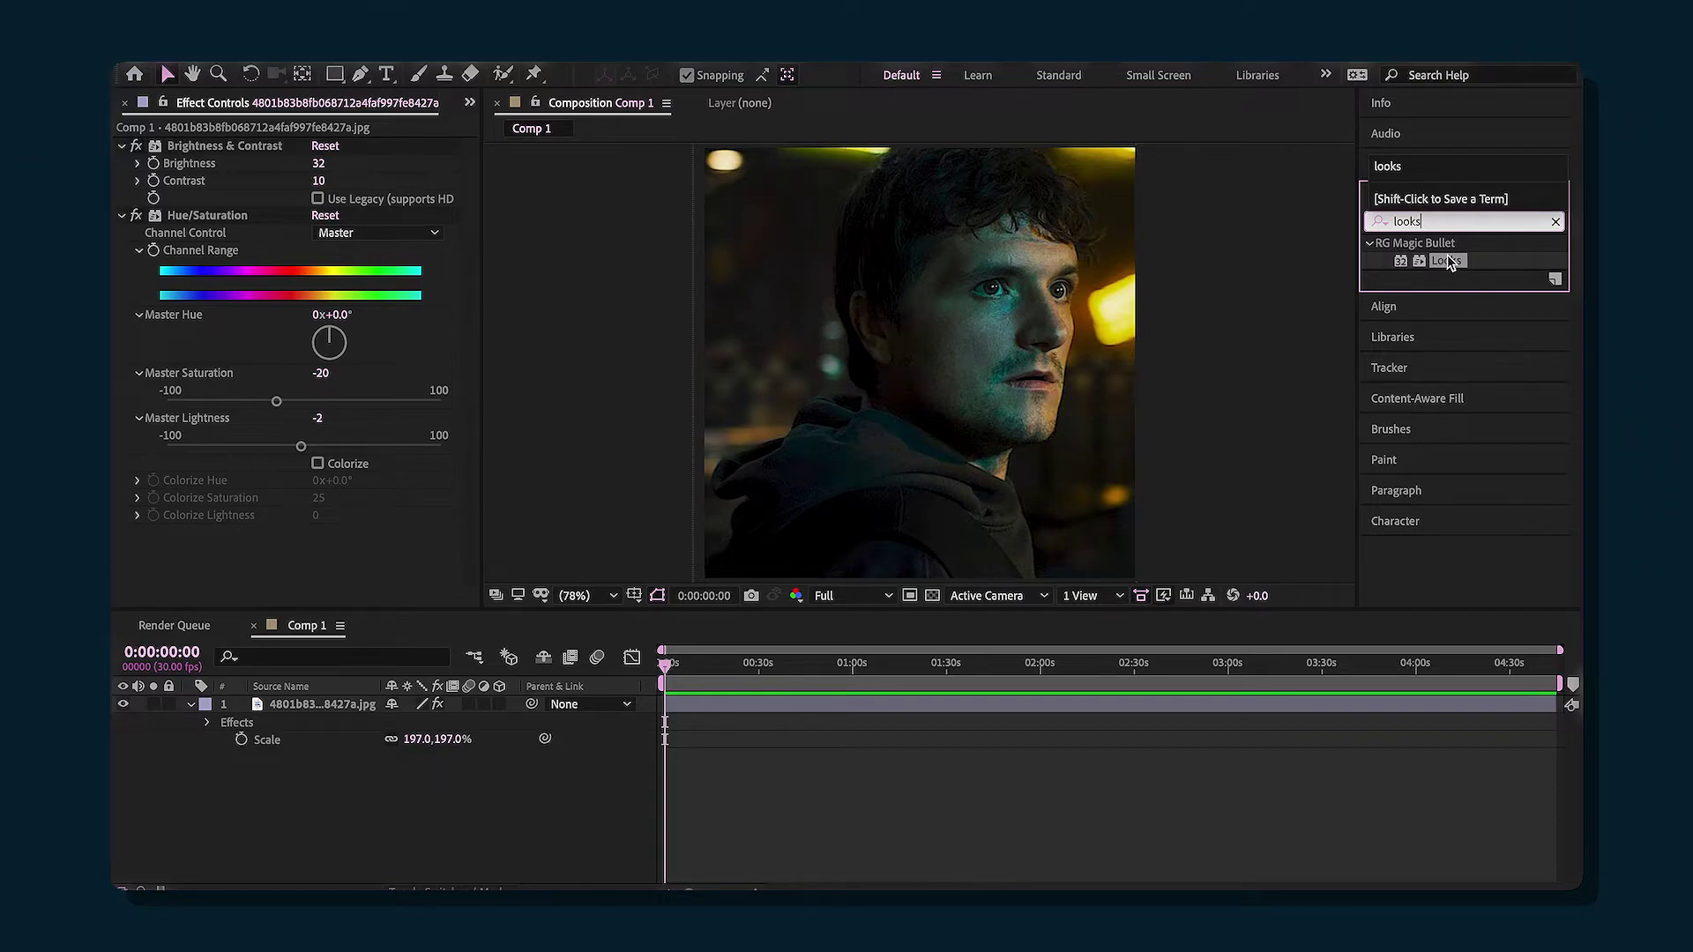
{"action": "left_click", "coordinate": [1446, 257]}
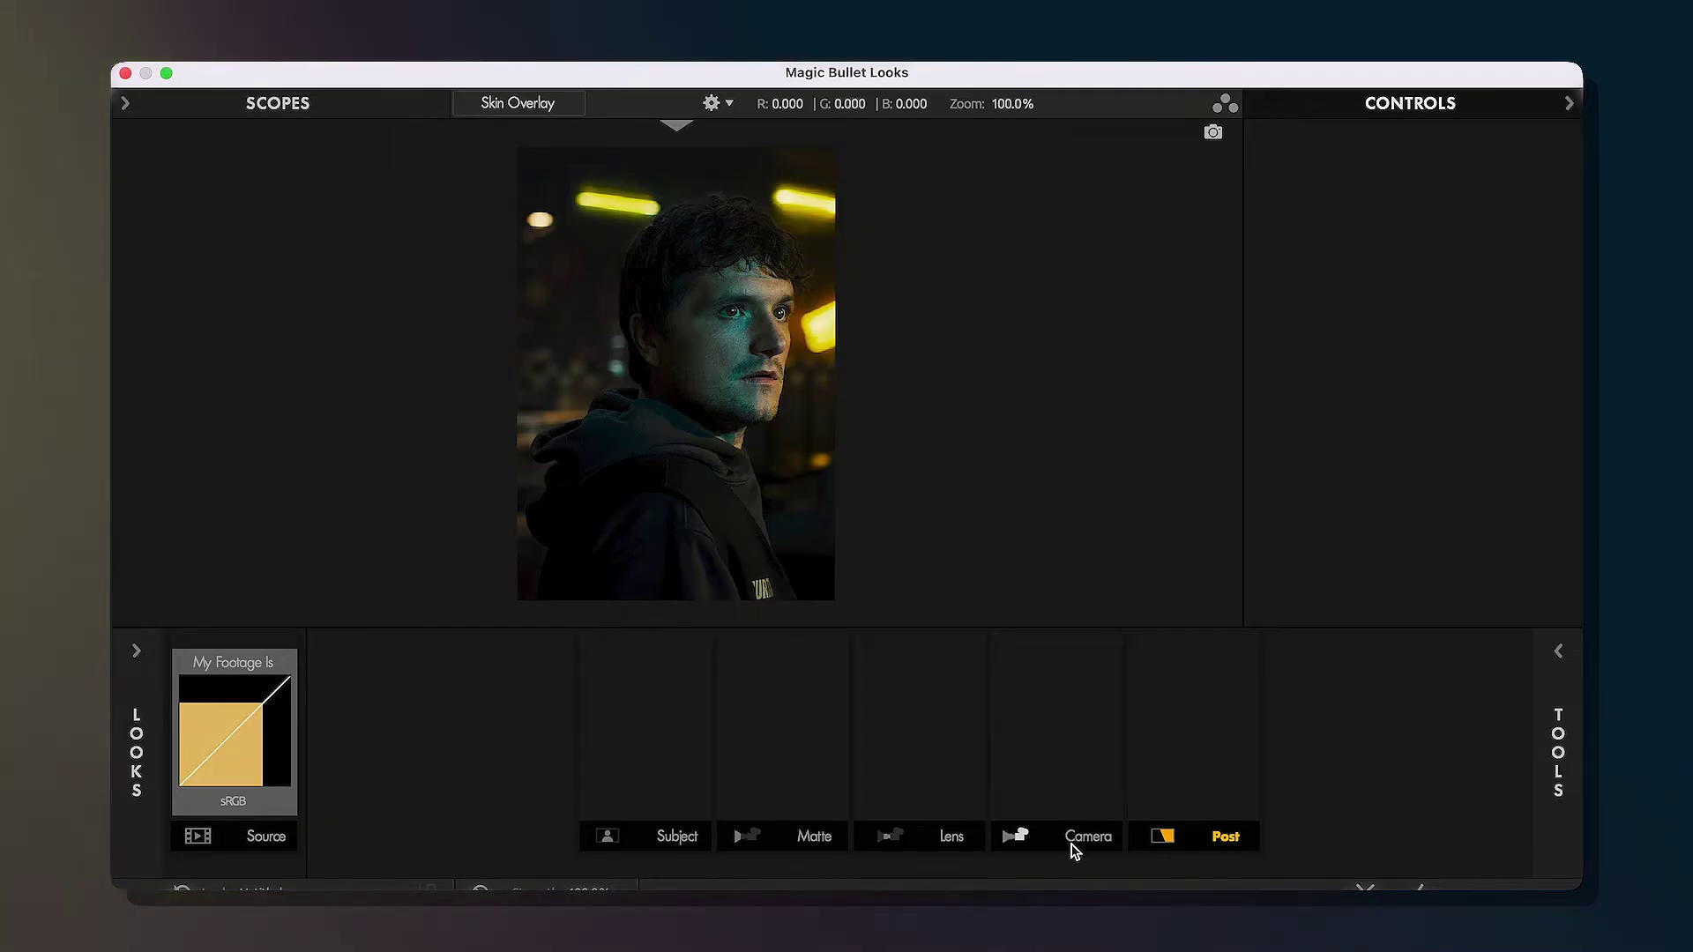
{"action": "left_click", "coordinate": [1072, 847]}
Add a Curves tool to the Camera stage and lower its RGB midtones slightly
{"action": "double_click", "coordinate": [1145, 529]}
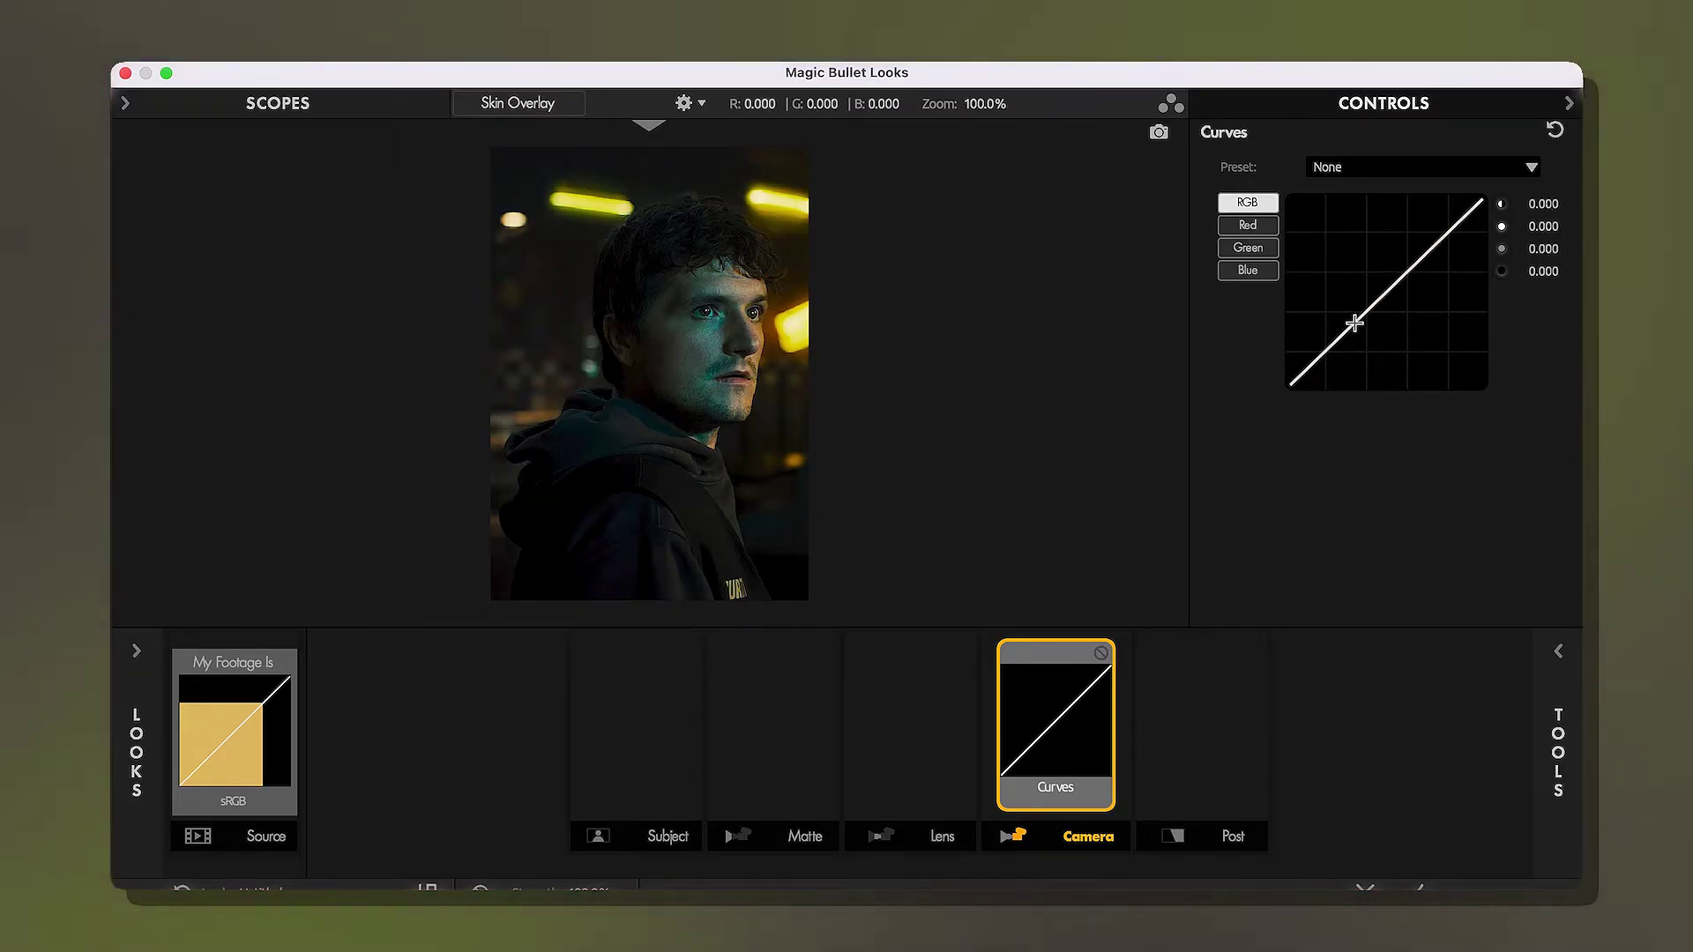
{"action": "left_click_drag", "start_coordinate": [1353, 325], "coordinate": [1355, 328]}
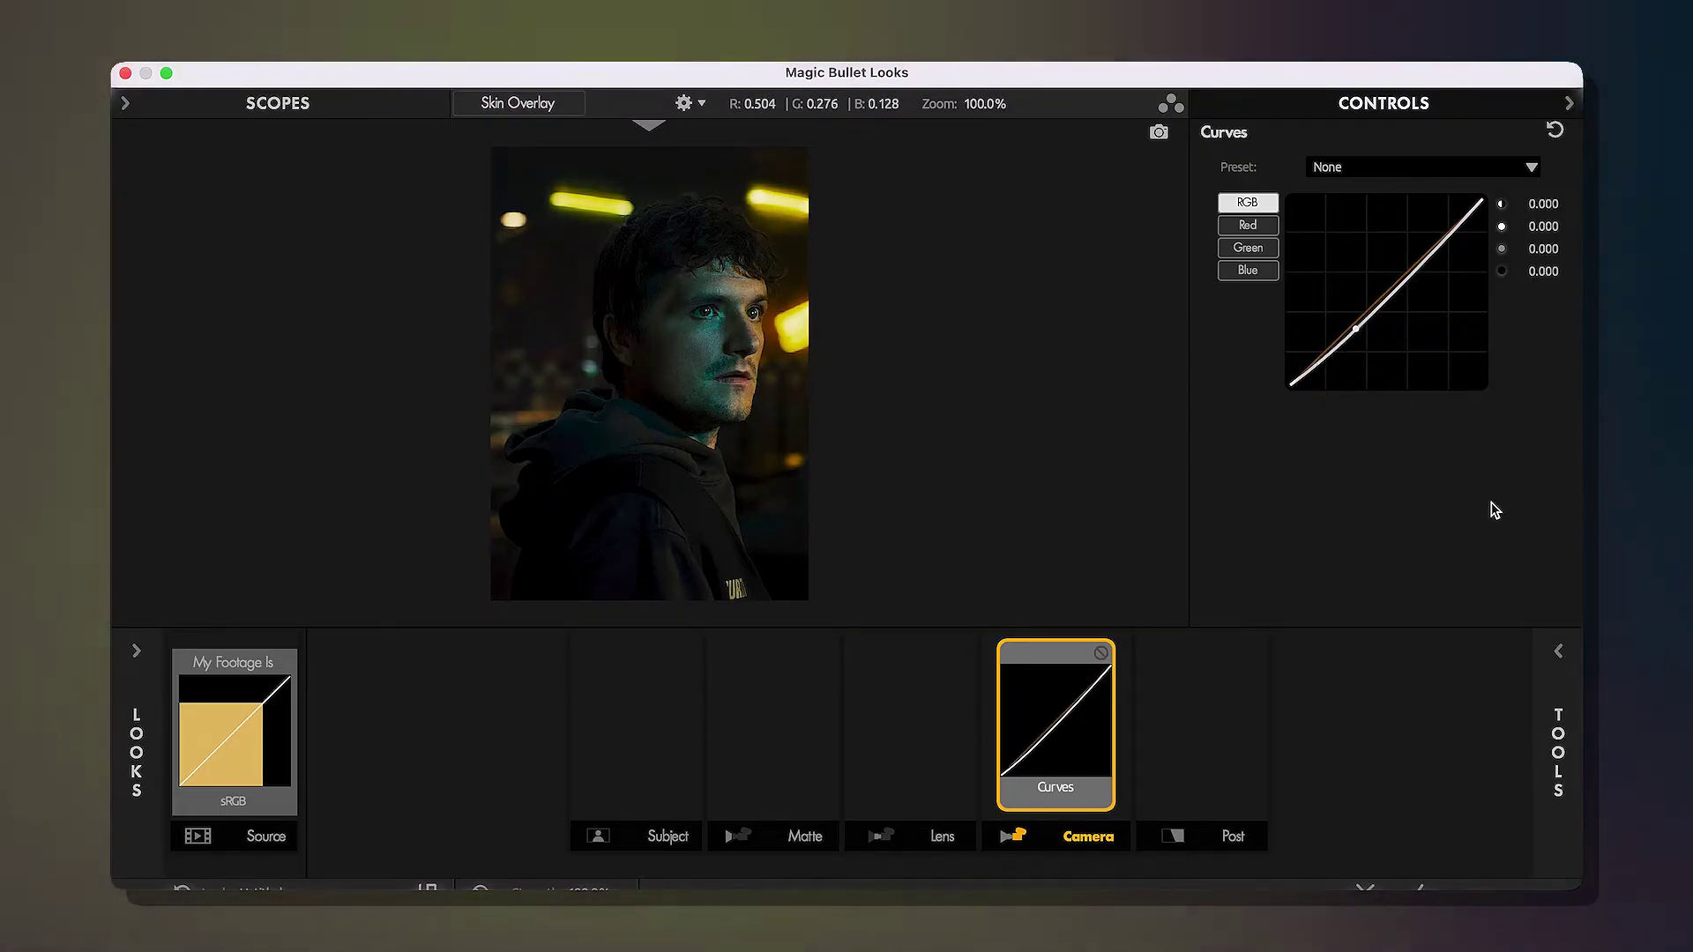
{"action": "left_click", "coordinate": [1574, 716]}
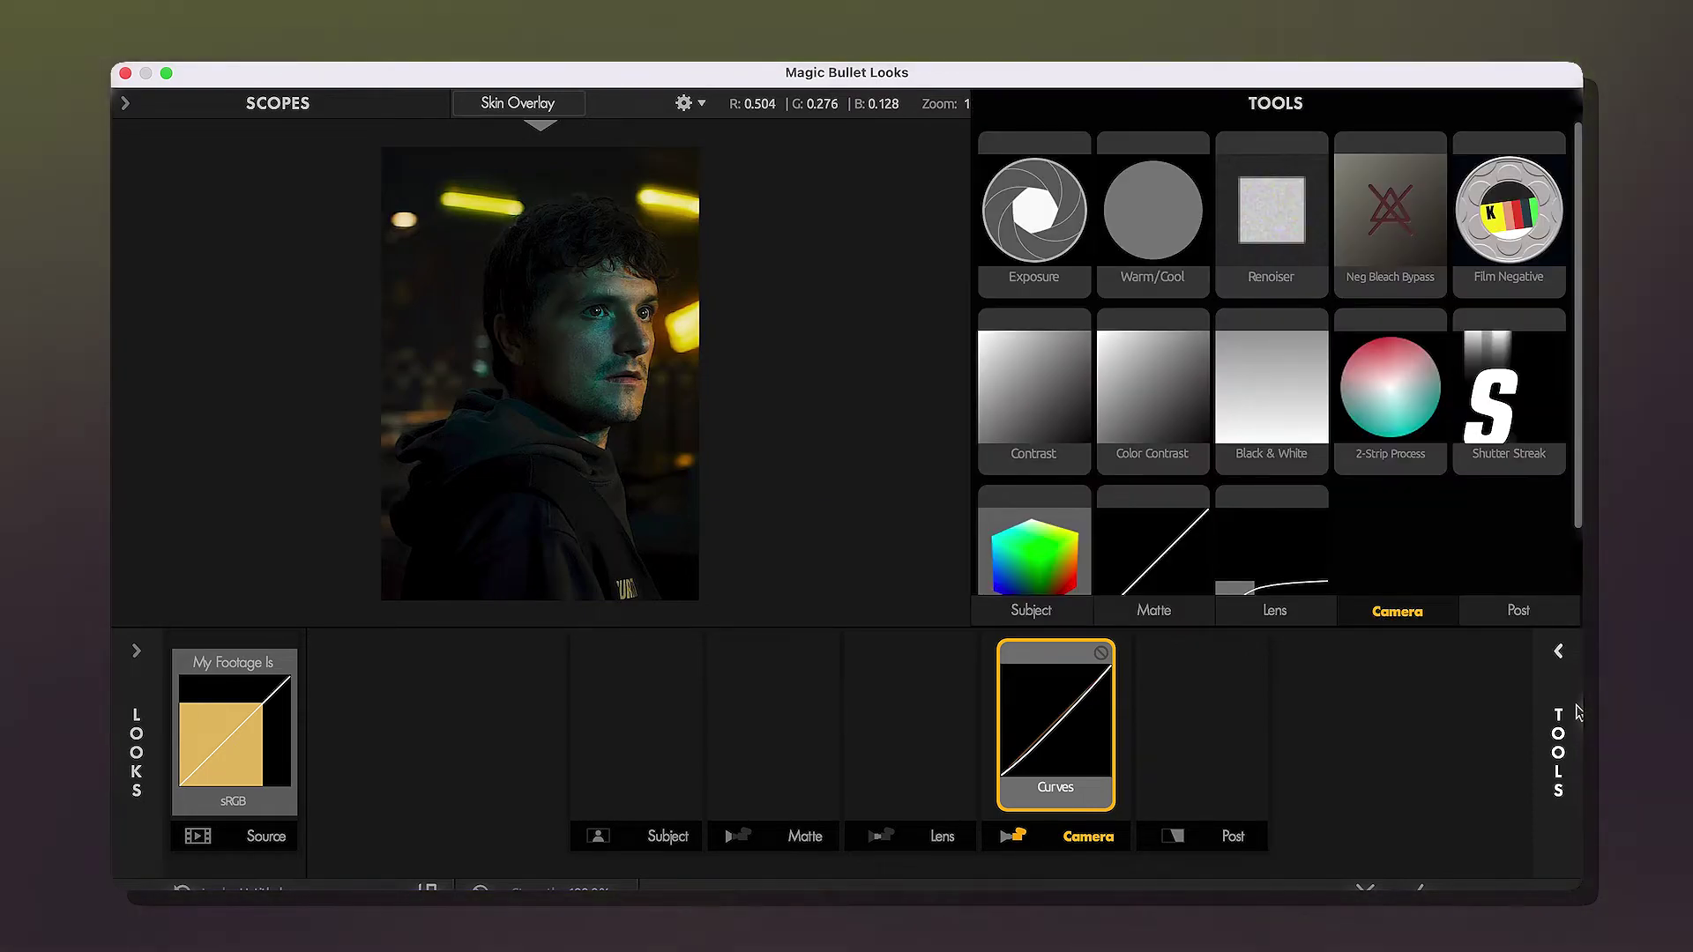
Add Print Bleach Bypass to the Post stage: Silver Retention 53.6%, Exposure Compensation +1.30
{"action": "left_click", "coordinate": [1494, 611]}
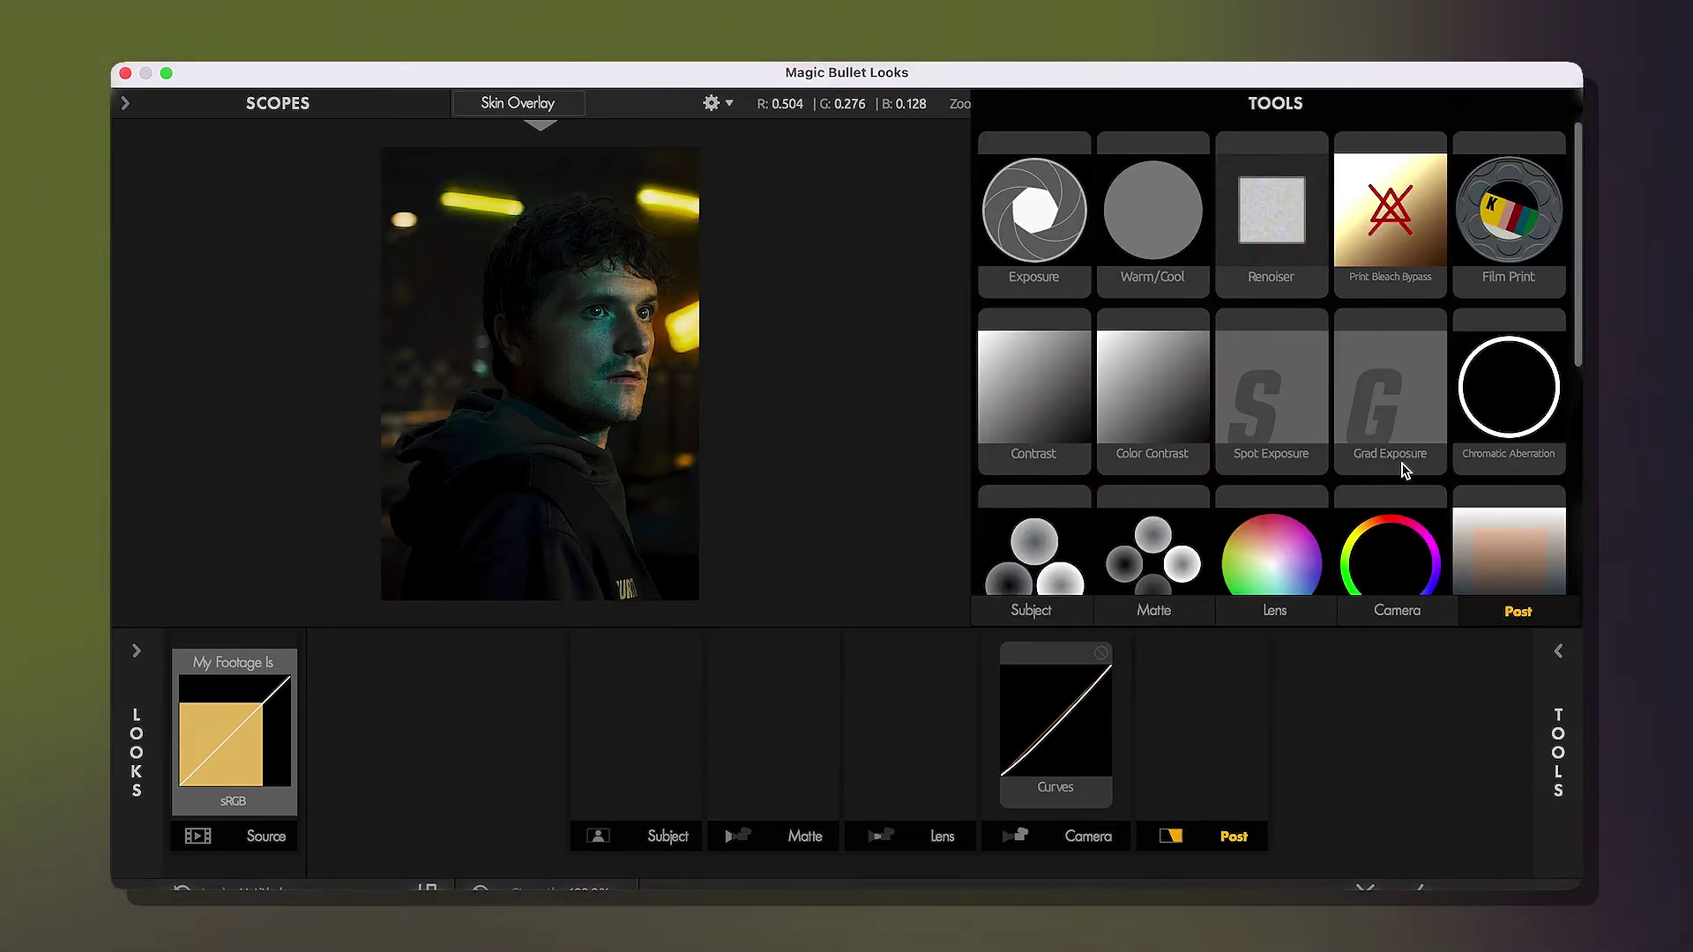
{"action": "double_click", "coordinate": [1390, 212]}
{"action": "left_click", "coordinate": [1557, 652]}
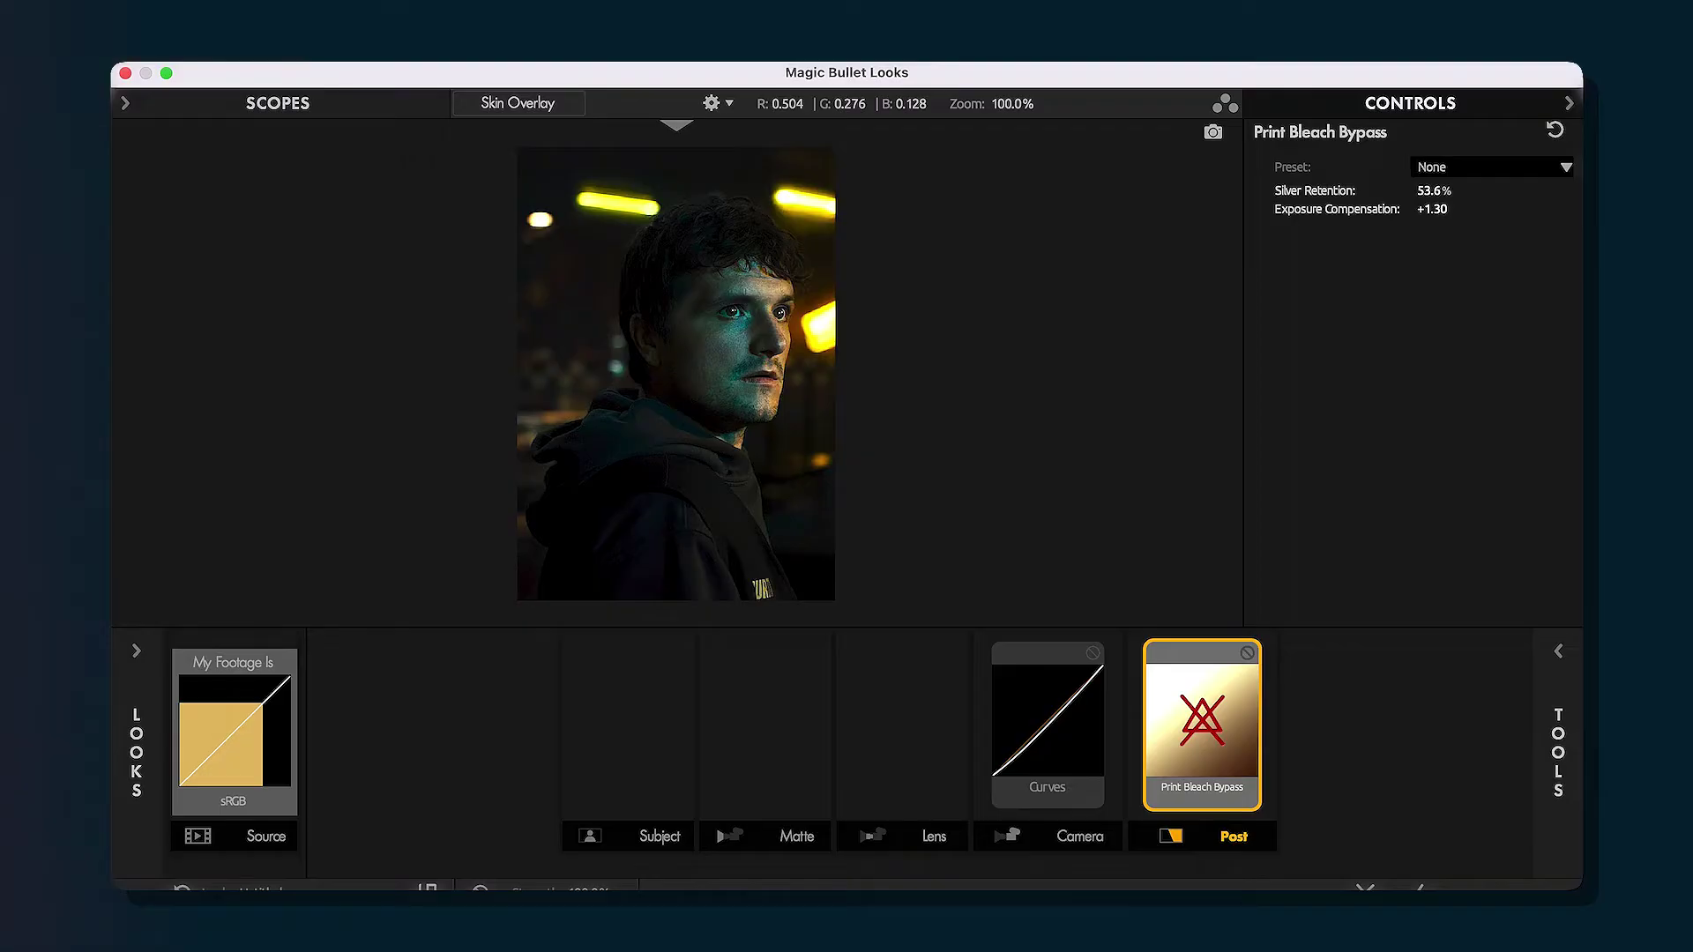
{"action": "left_click", "coordinate": [1576, 783]}
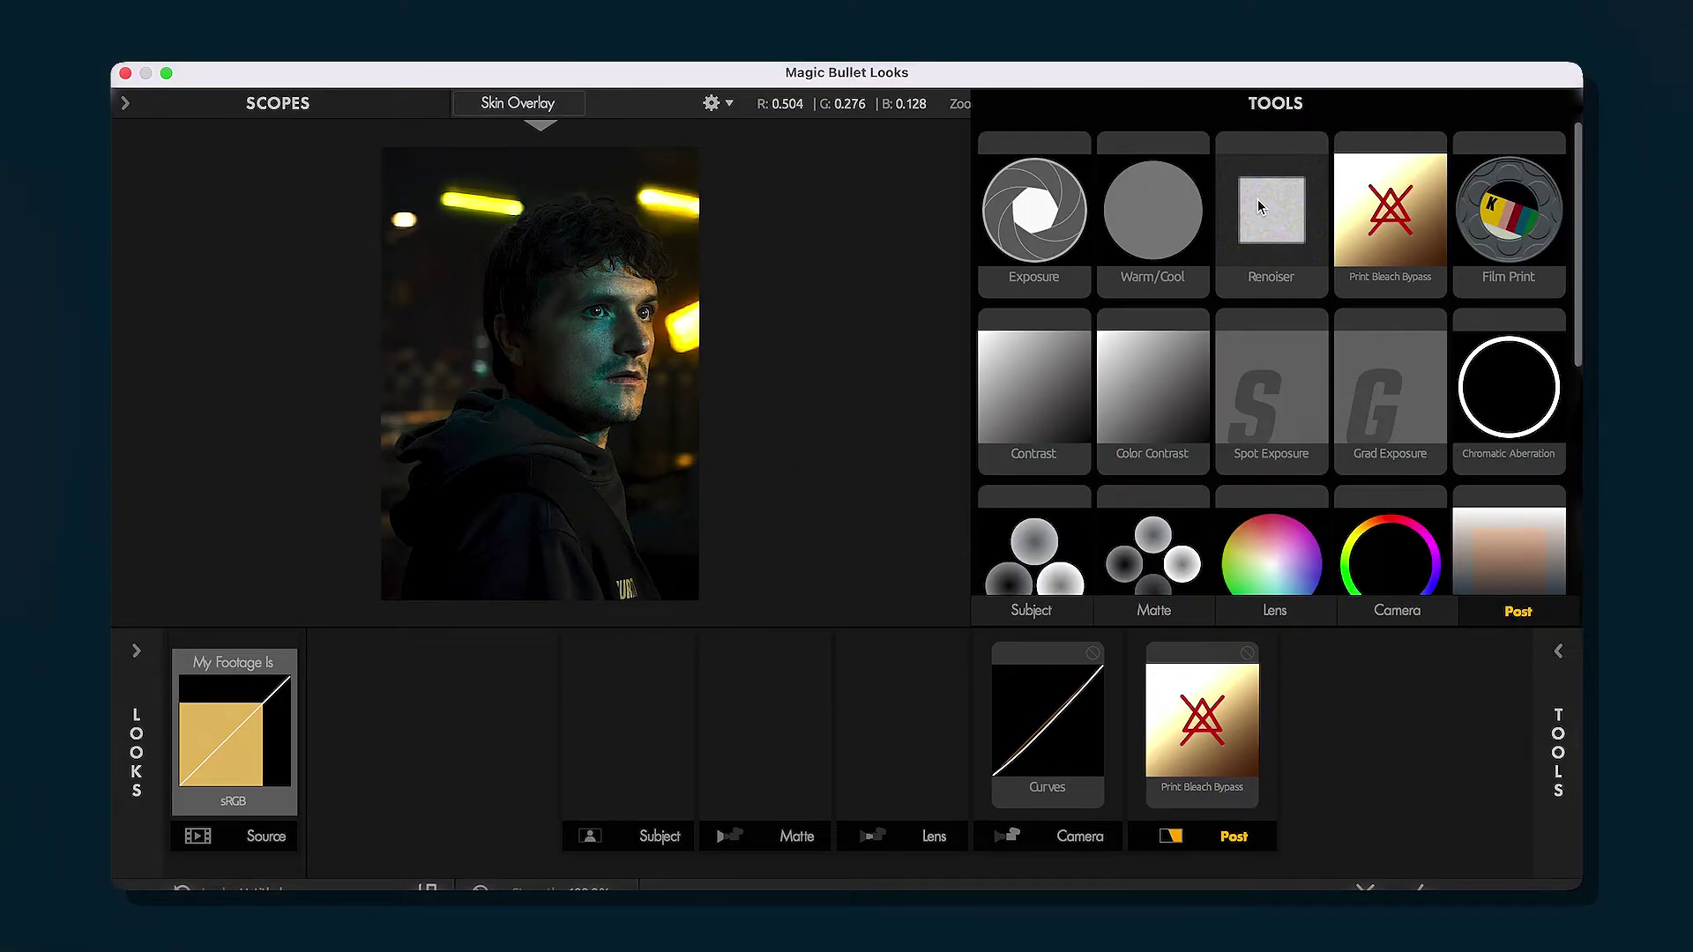
Place a Renoiser after Curves in the Camera stage with Sharpen at 7.30%
{"action": "mouse_move", "coordinate": [1258, 207]}
{"action": "left_mouse_down"}
{"action": "mouse_move", "coordinate": [1266, 696]}
{"action": "mouse_move", "coordinate": [643, 669]}
{"action": "mouse_move", "coordinate": [1307, 668]}
{"action": "mouse_move", "coordinate": [1049, 667]}
{"action": "left_mouse_up"}
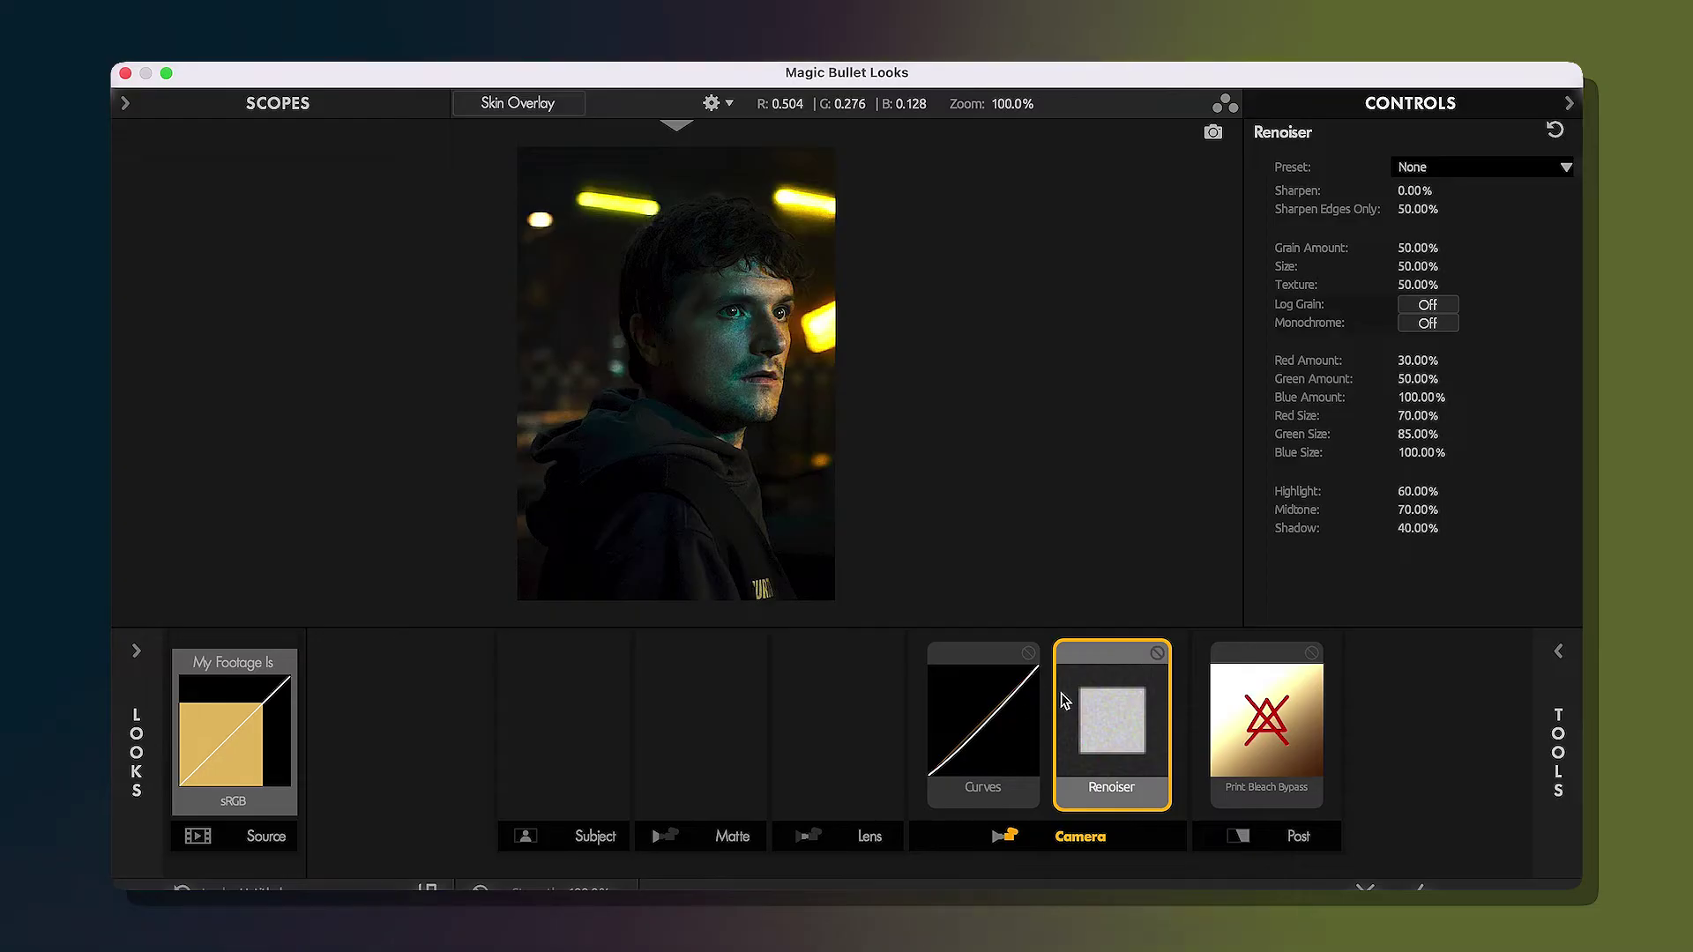
{"action": "mouse_move", "coordinate": [1103, 650]}
{"action": "left_mouse_down"}
{"action": "mouse_move", "coordinate": [1285, 661]}
{"action": "mouse_move", "coordinate": [1127, 657]}
{"action": "left_mouse_up"}
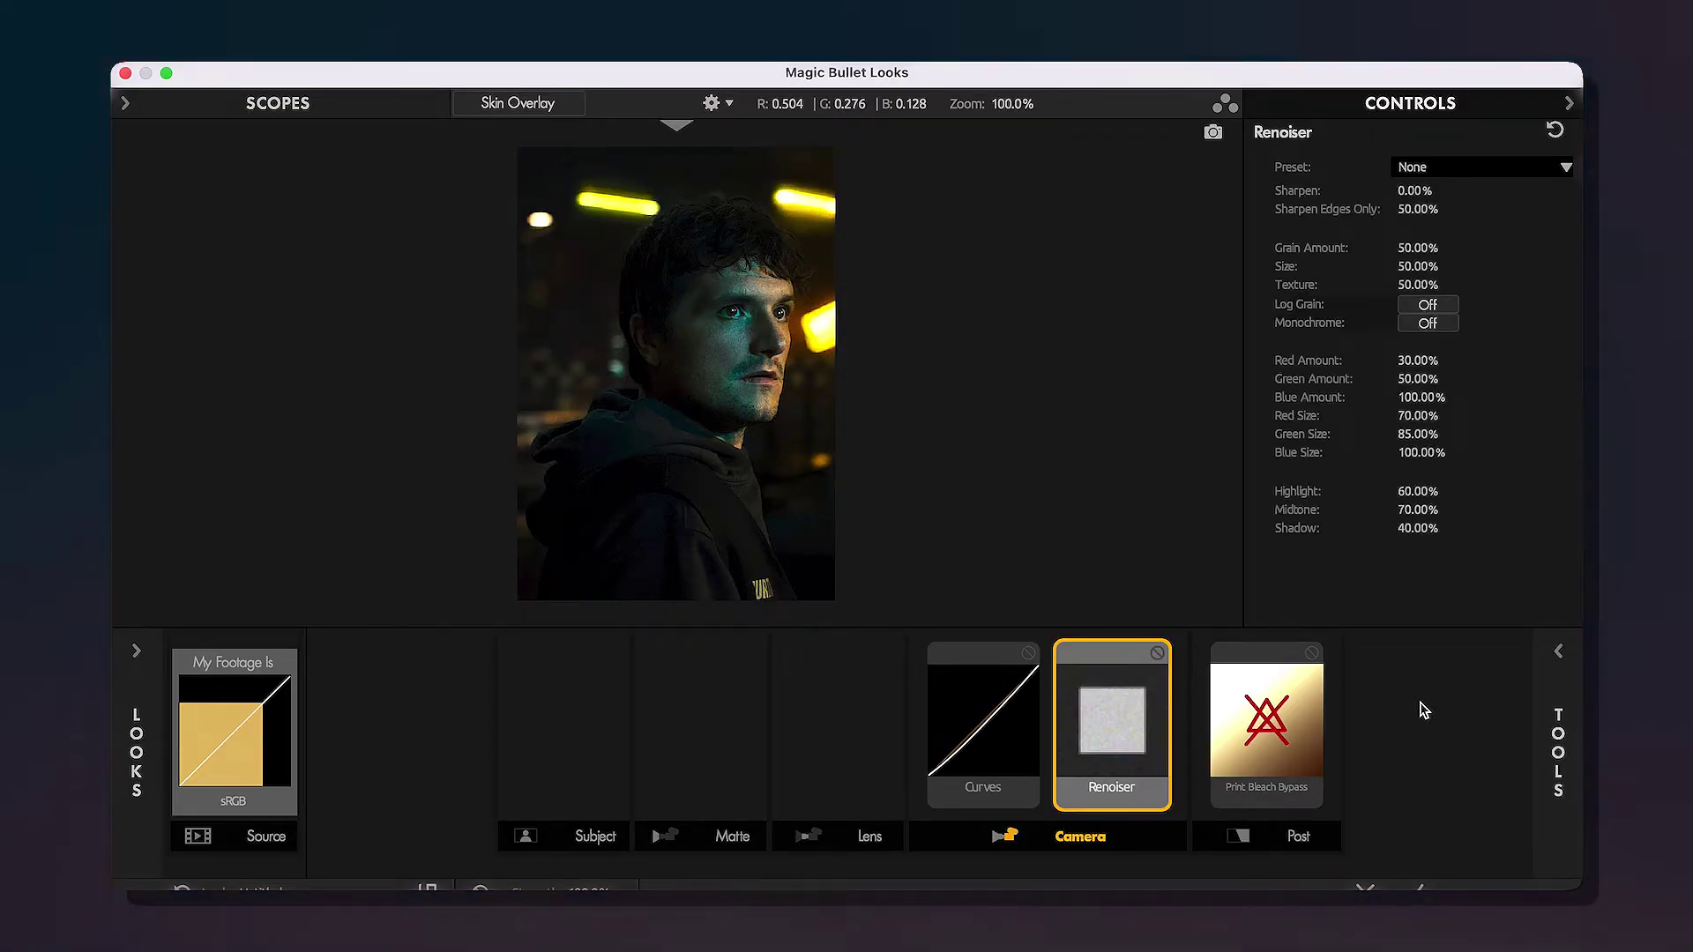
{"action": "left_click_drag", "start_coordinate": [1414, 191], "coordinate": [1446, 190]}
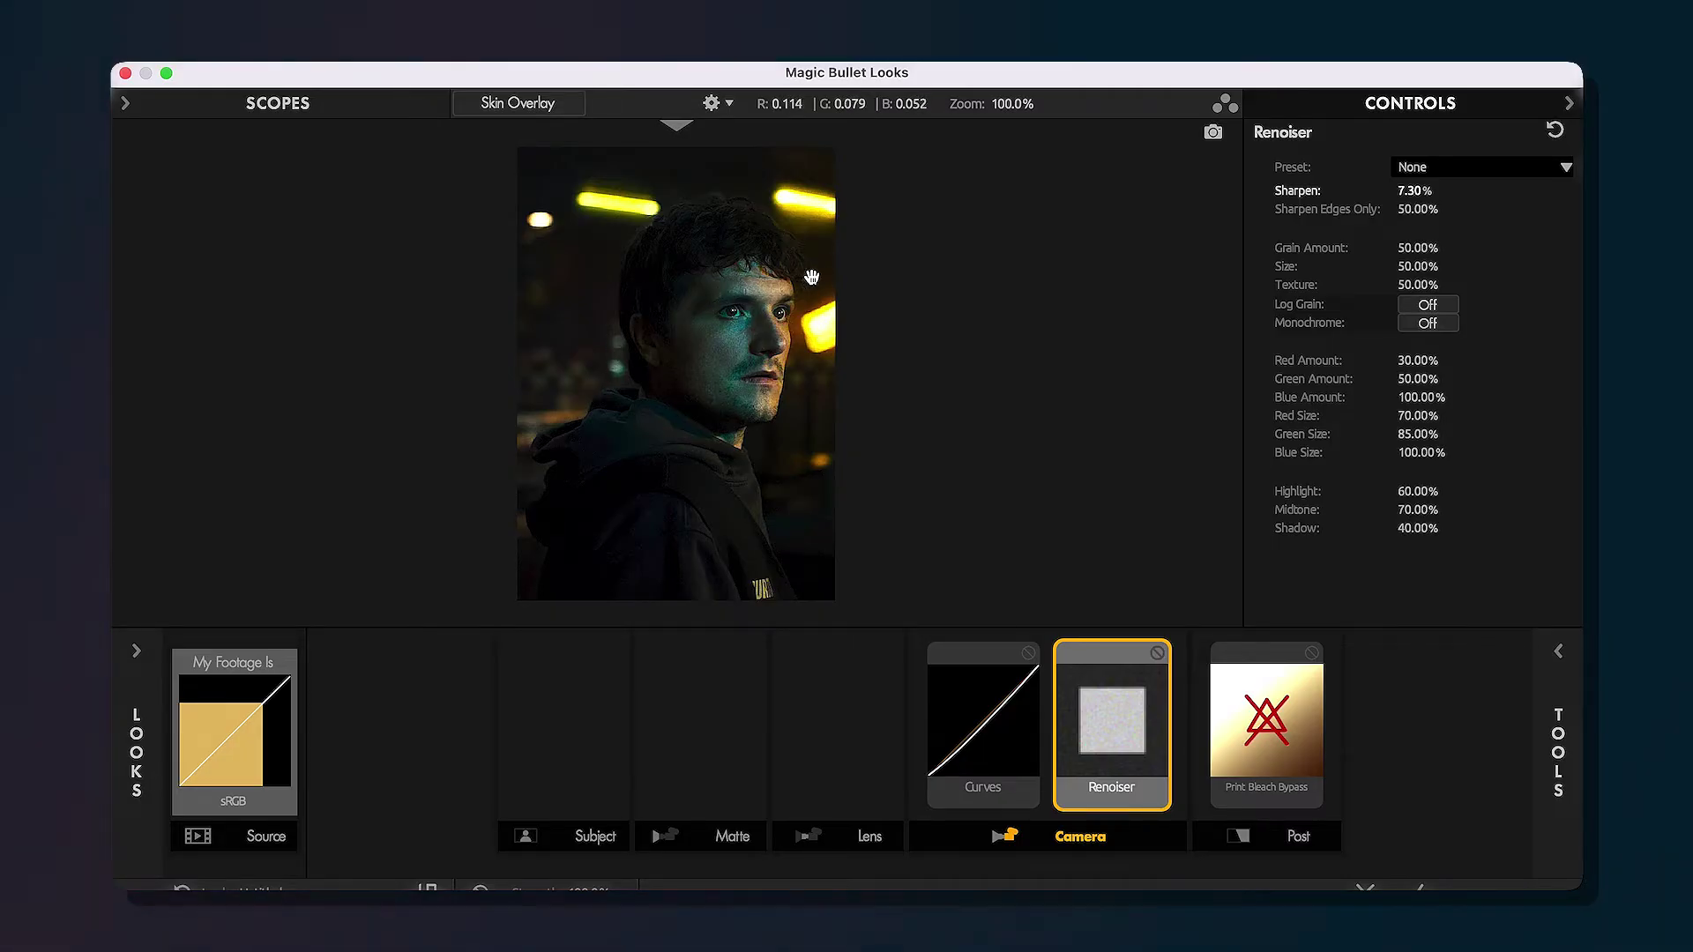
{"action": "scroll", "coordinate": [699, 331], "scroll_direction": "up", "scroll_amount": 5}
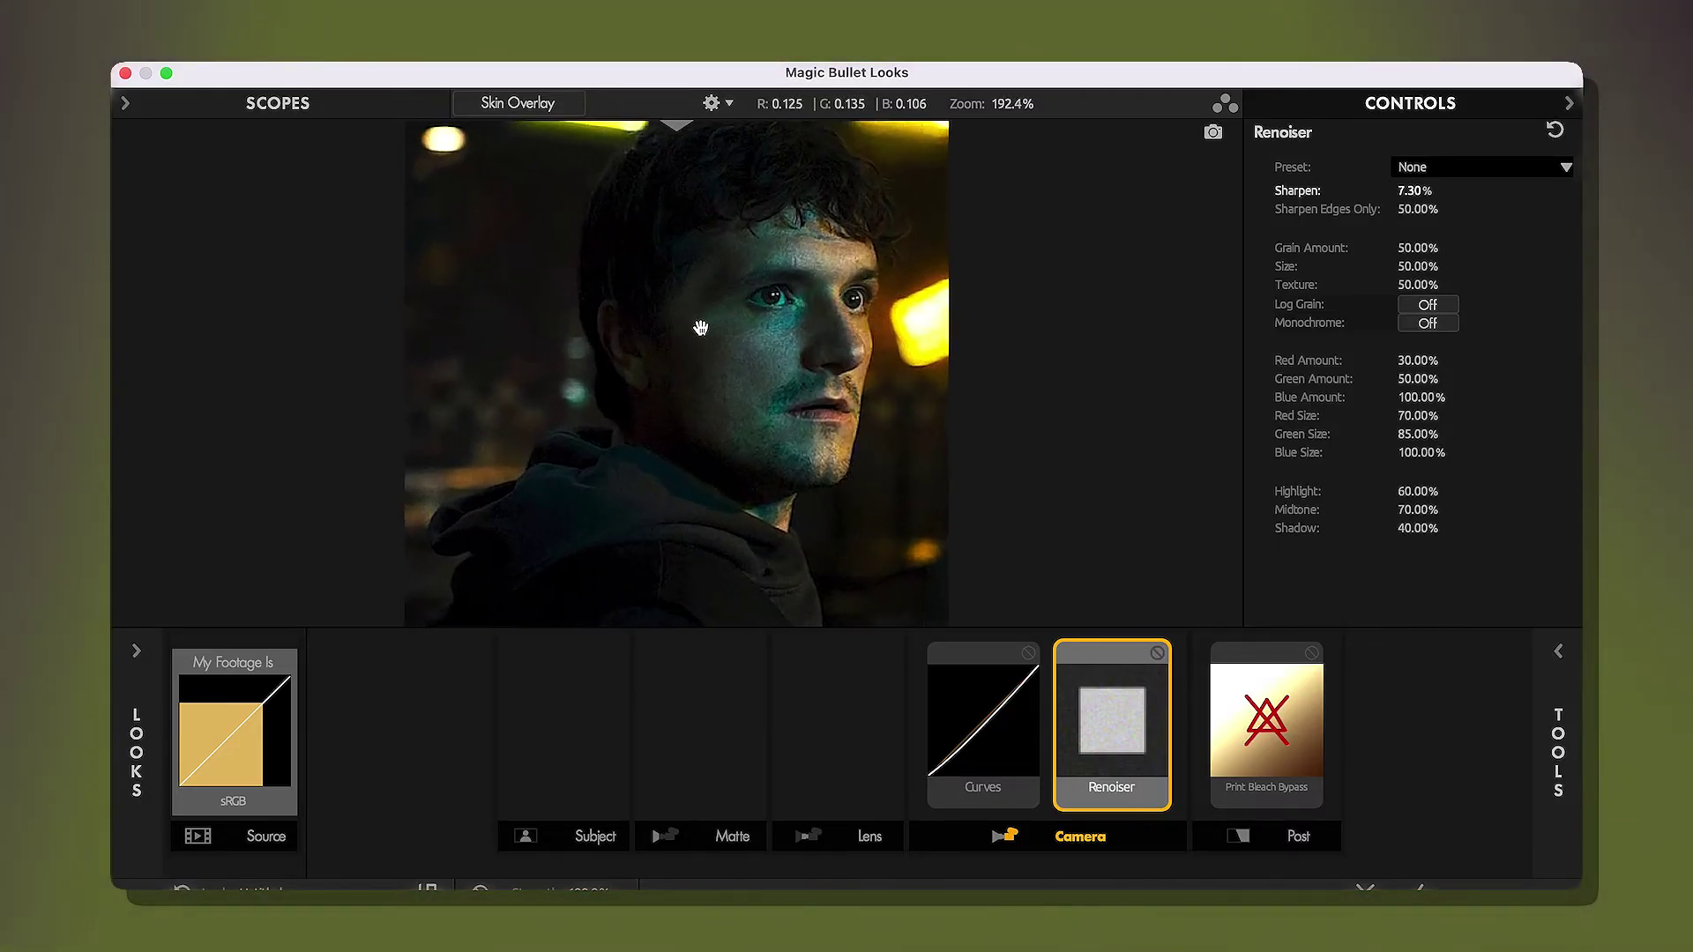
{"action": "scroll", "coordinate": [700, 328], "scroll_direction": "up", "scroll_amount": 5}
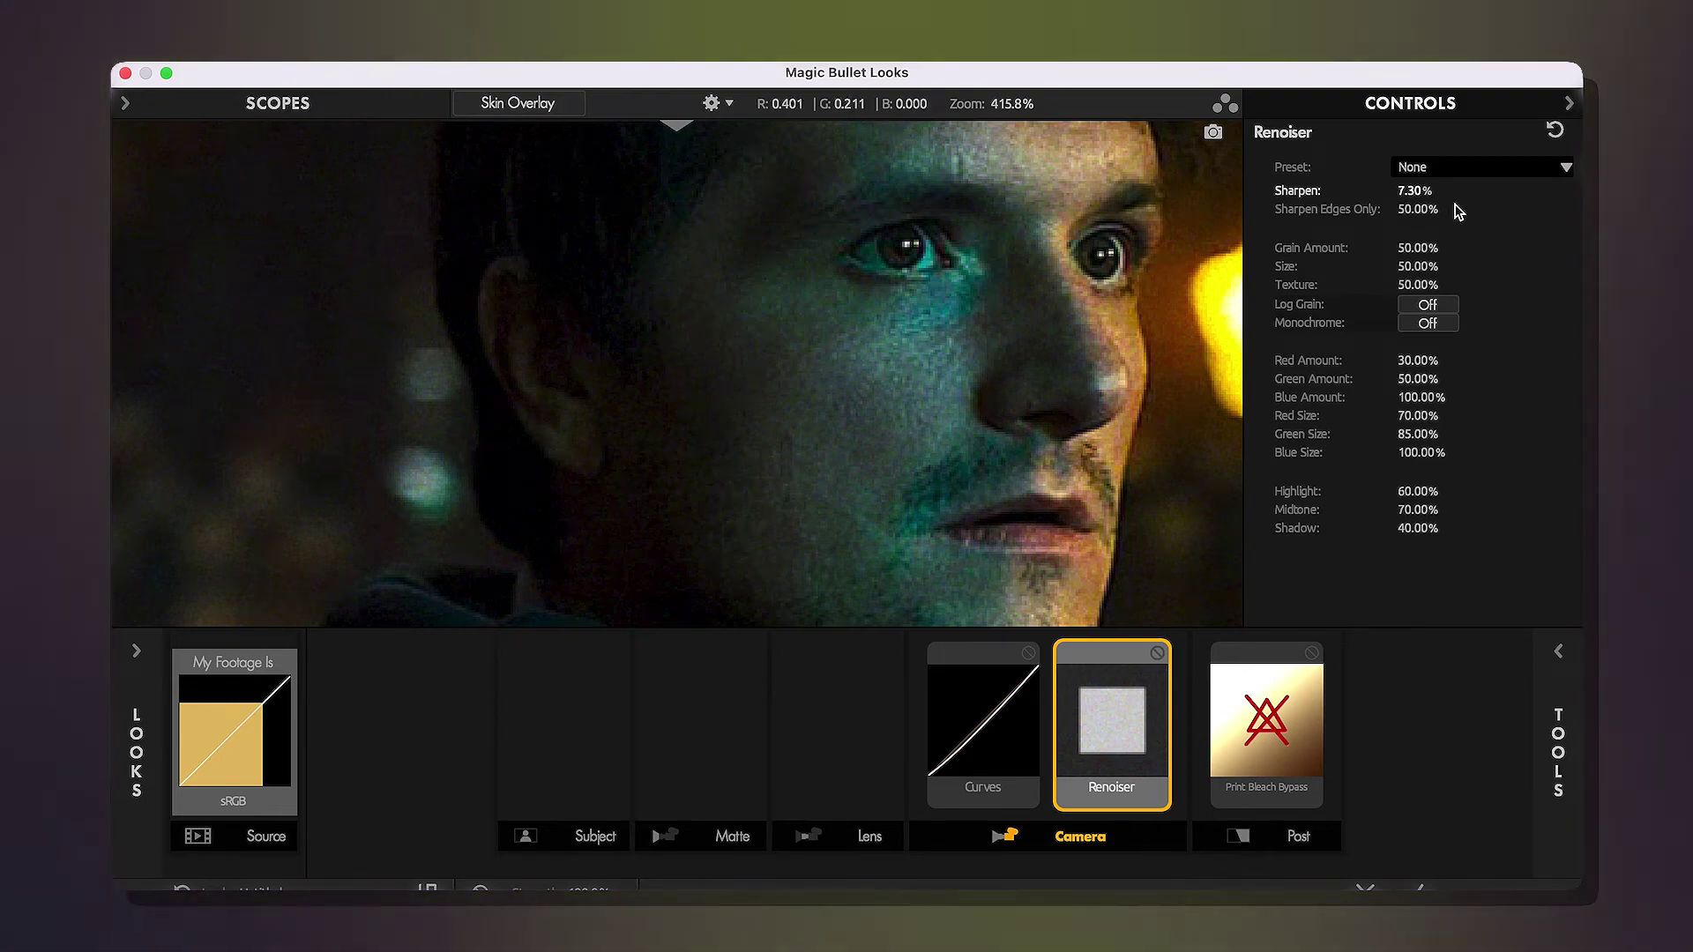
{"action": "left_click", "coordinate": [1157, 654]}
{"action": "left_click", "coordinate": [1157, 654]}
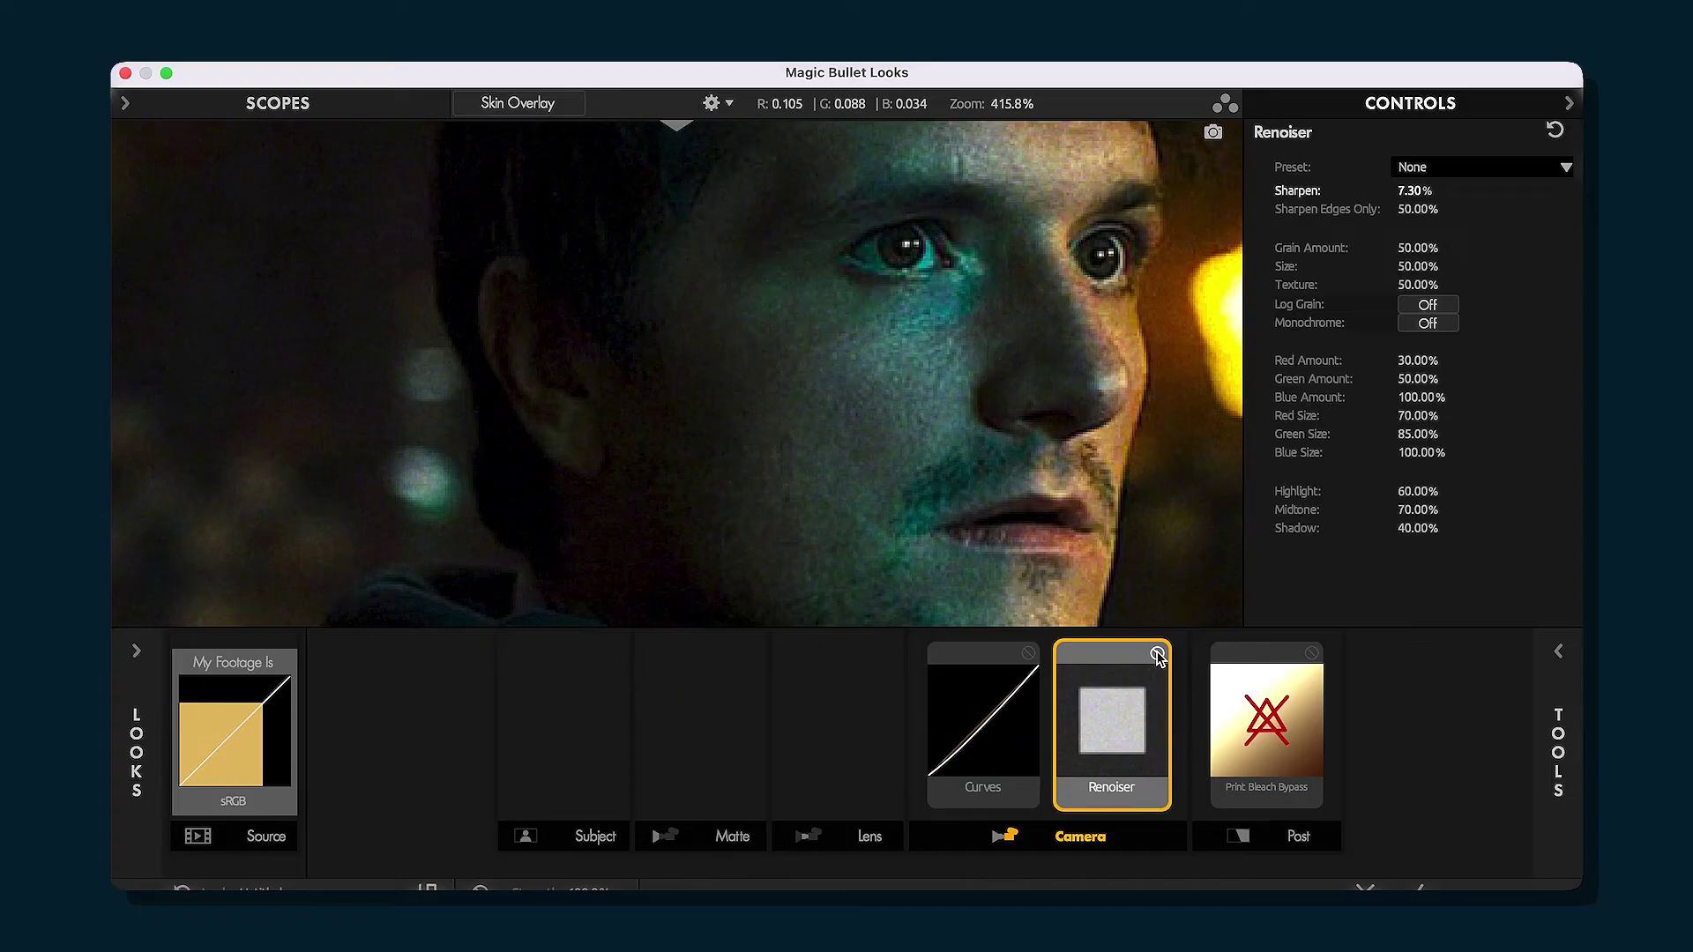
{"action": "scroll", "coordinate": [1066, 373], "scroll_direction": "down", "scroll_amount": 10}
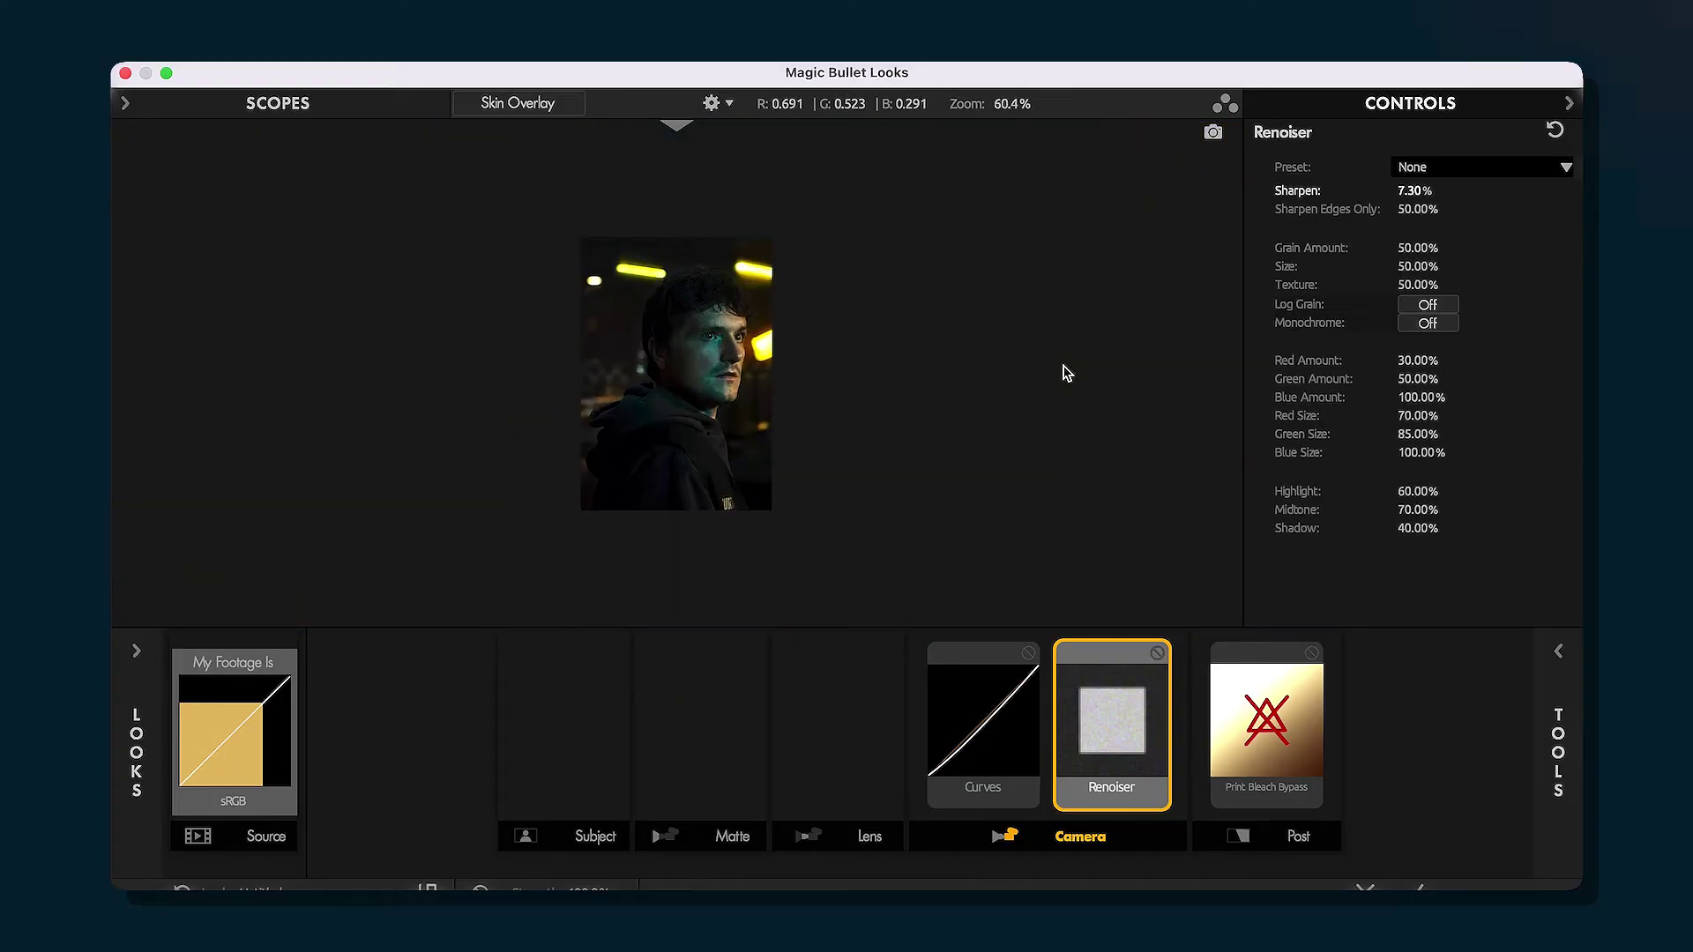
{"action": "scroll", "coordinate": [1066, 373], "scroll_direction": "up", "scroll_amount": 5}
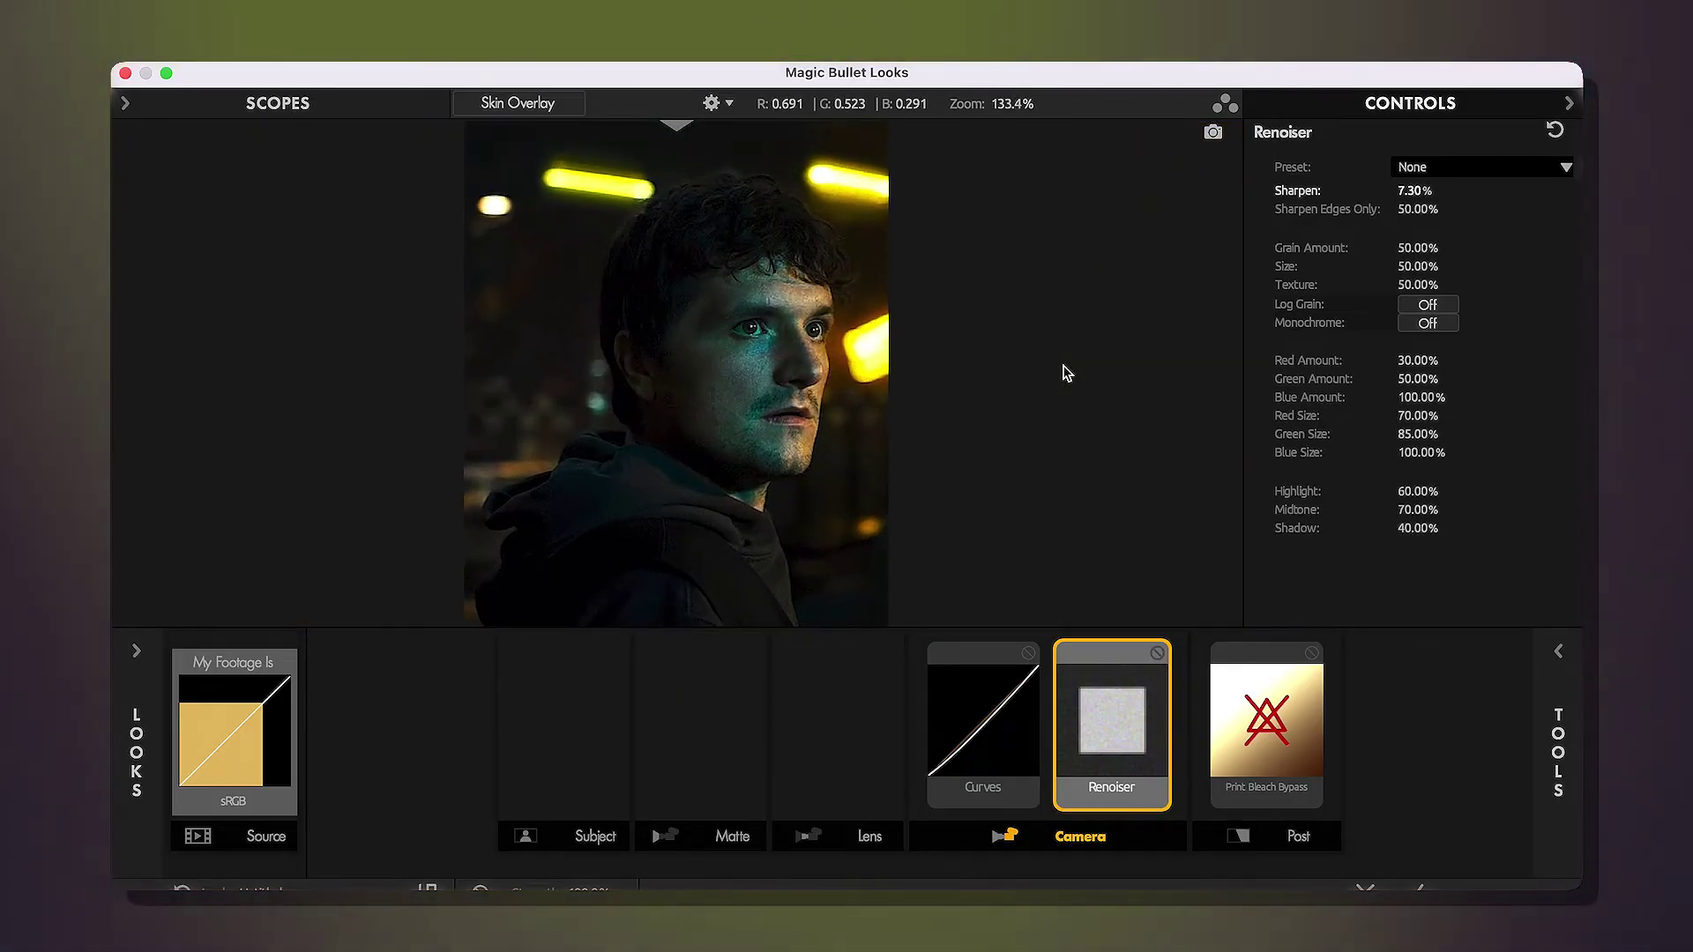
{"action": "scroll", "coordinate": [1066, 373], "scroll_direction": "down", "scroll_amount": 1}
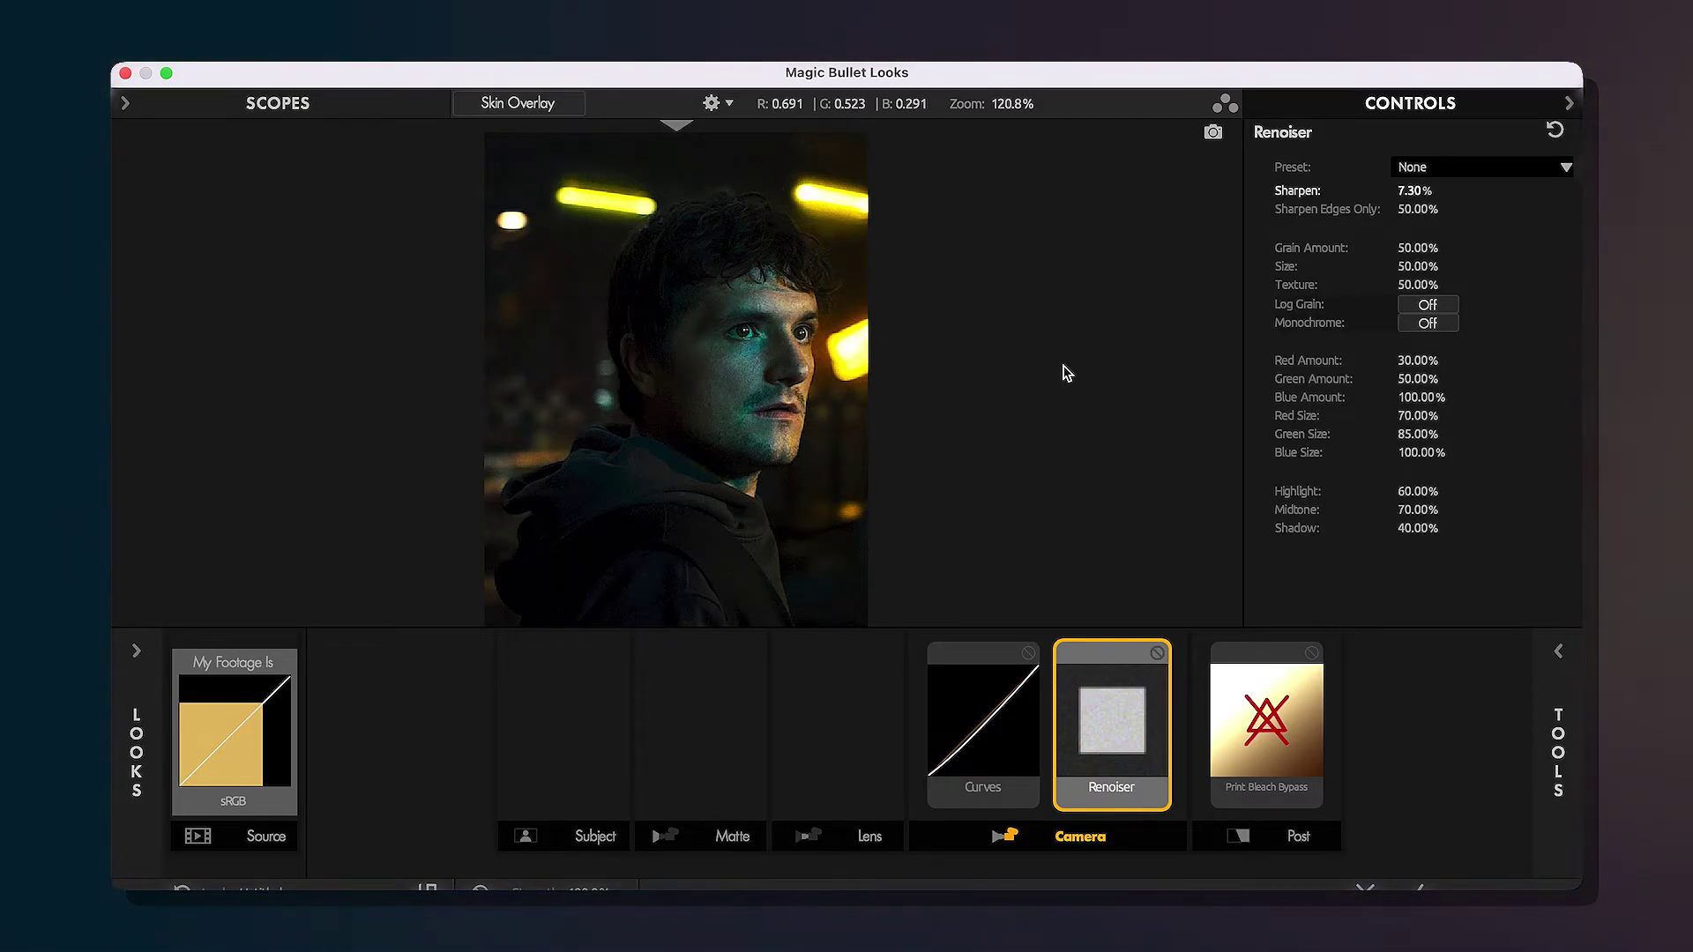
Add Film Print after Print Bleach Bypass in the Post stage, using Kodak 2395 film stock
{"action": "mouse_move", "coordinate": [1432, 613]}
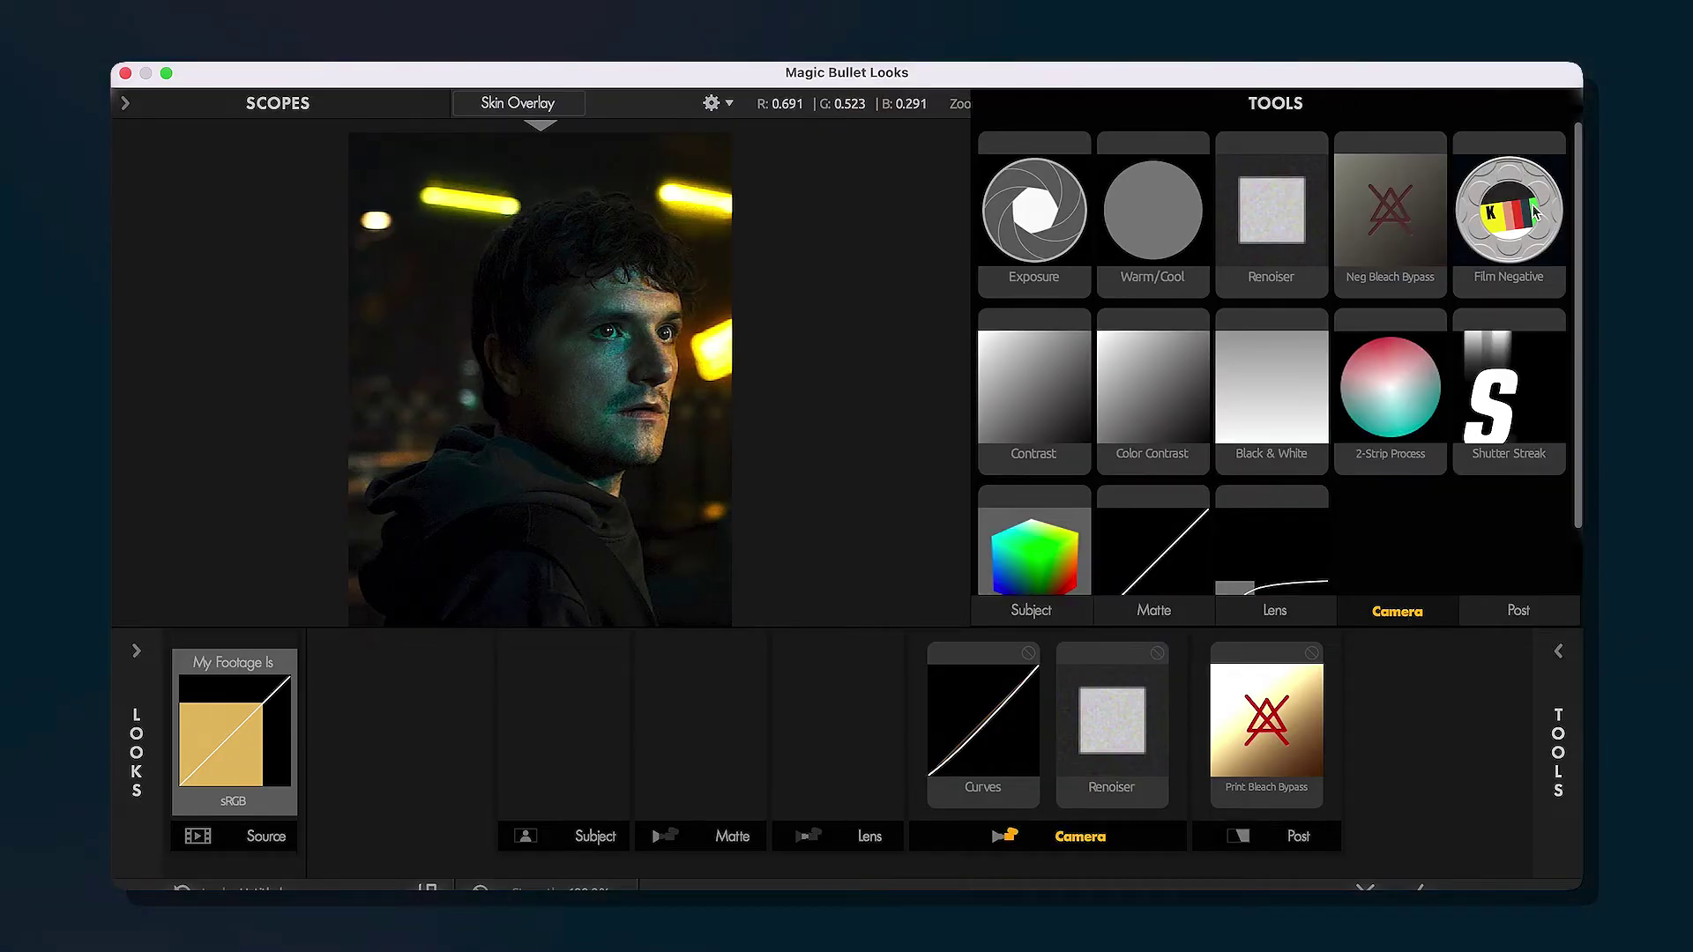
{"action": "left_click", "coordinate": [1518, 610]}
{"action": "double_click", "coordinate": [1499, 264]}
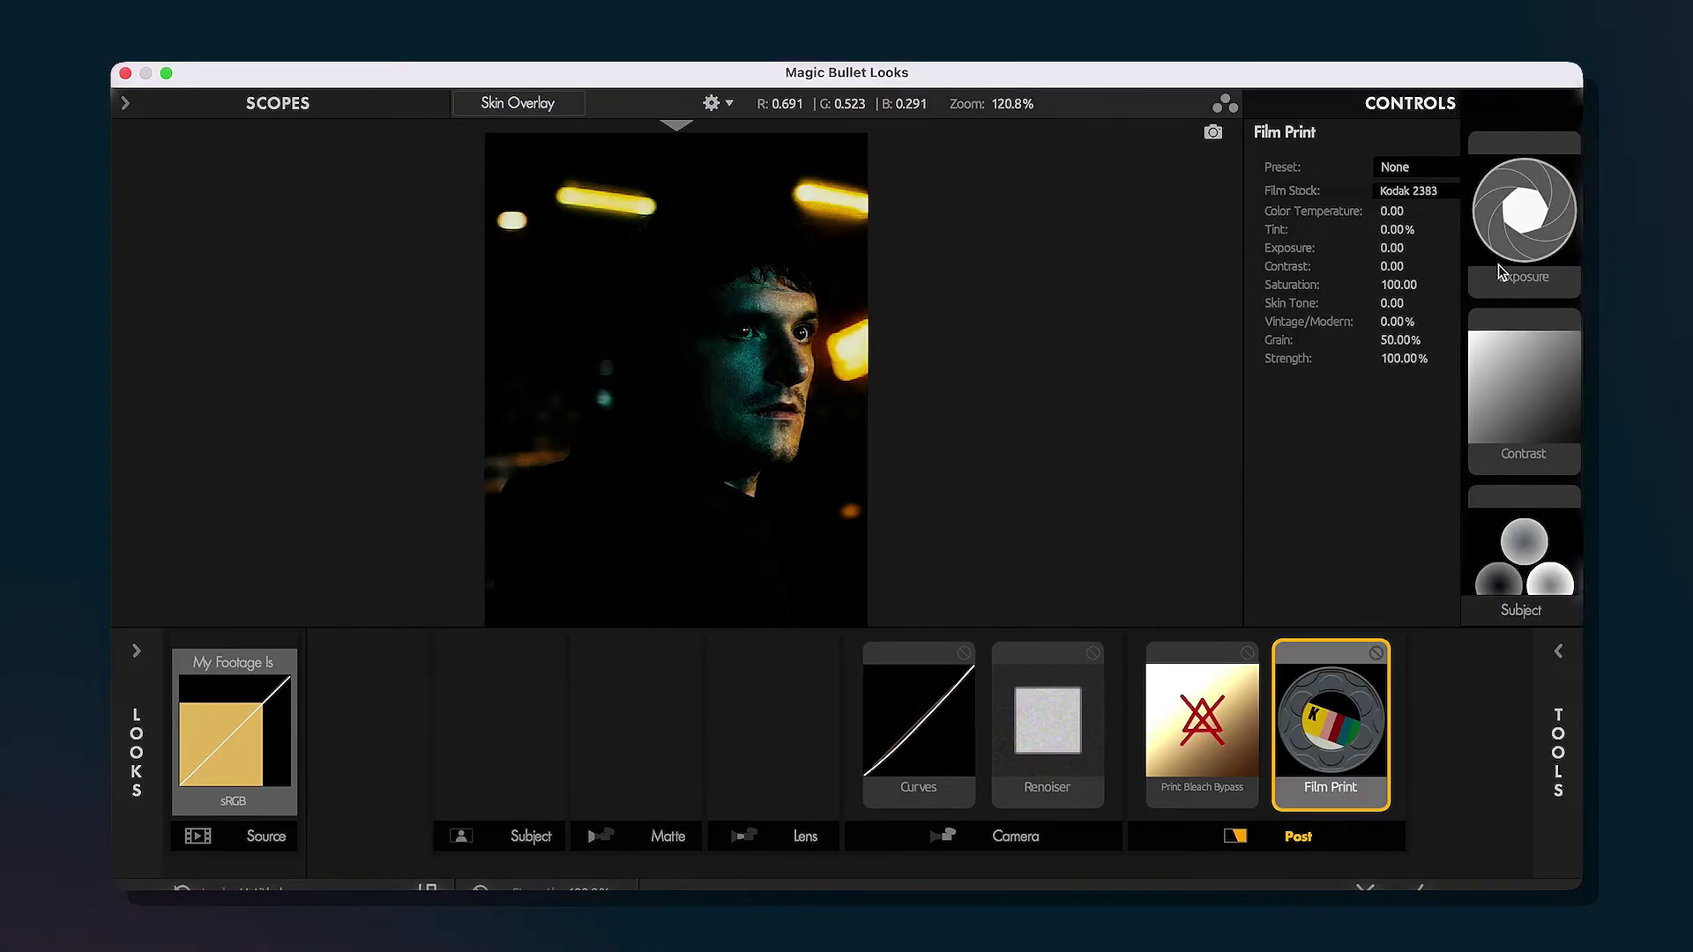
{"action": "left_click_drag", "start_coordinate": [1289, 649], "coordinate": [1342, 661]}
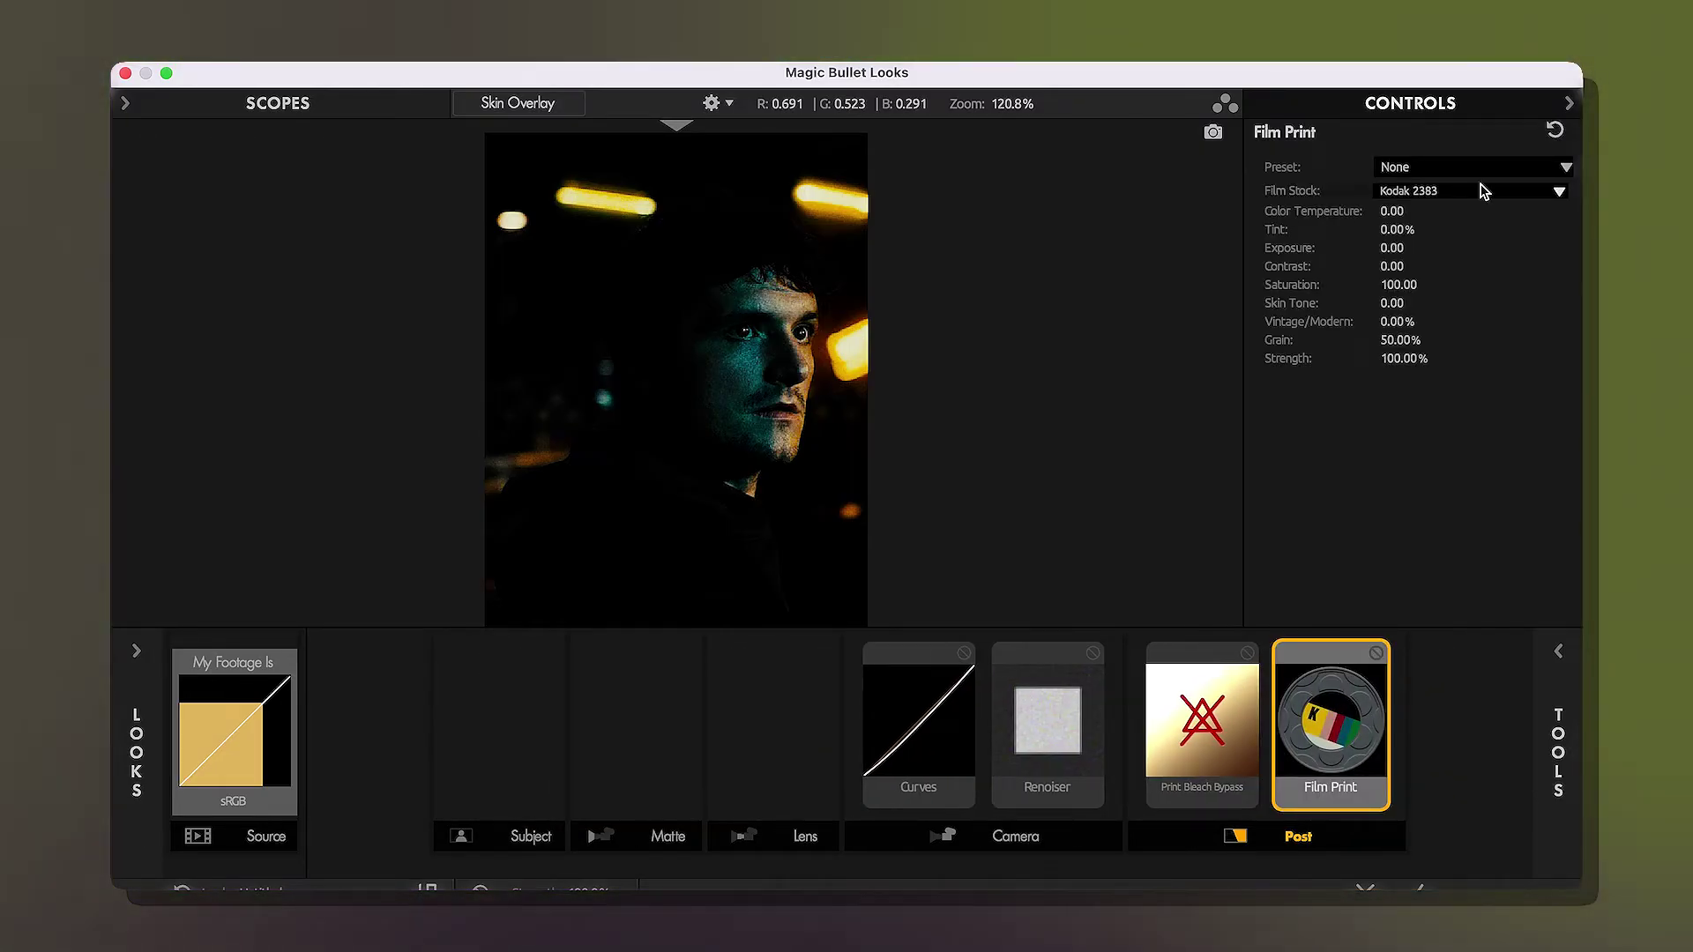
{"action": "left_click", "coordinate": [1403, 194]}
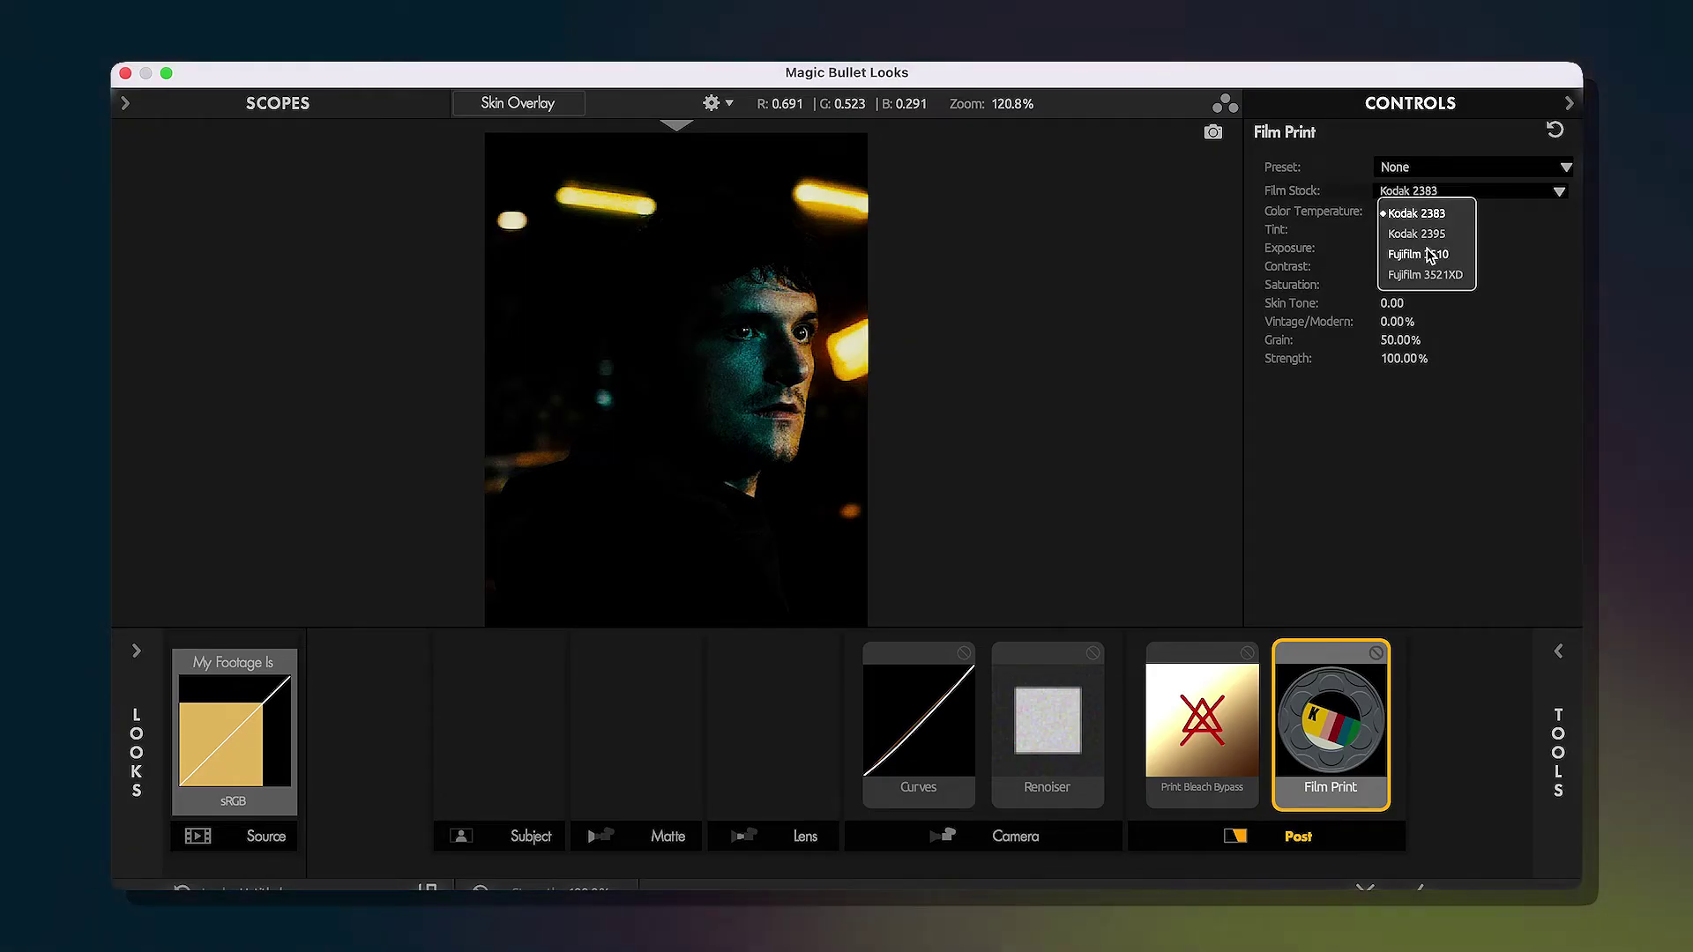
{"action": "left_click", "coordinate": [1427, 235]}
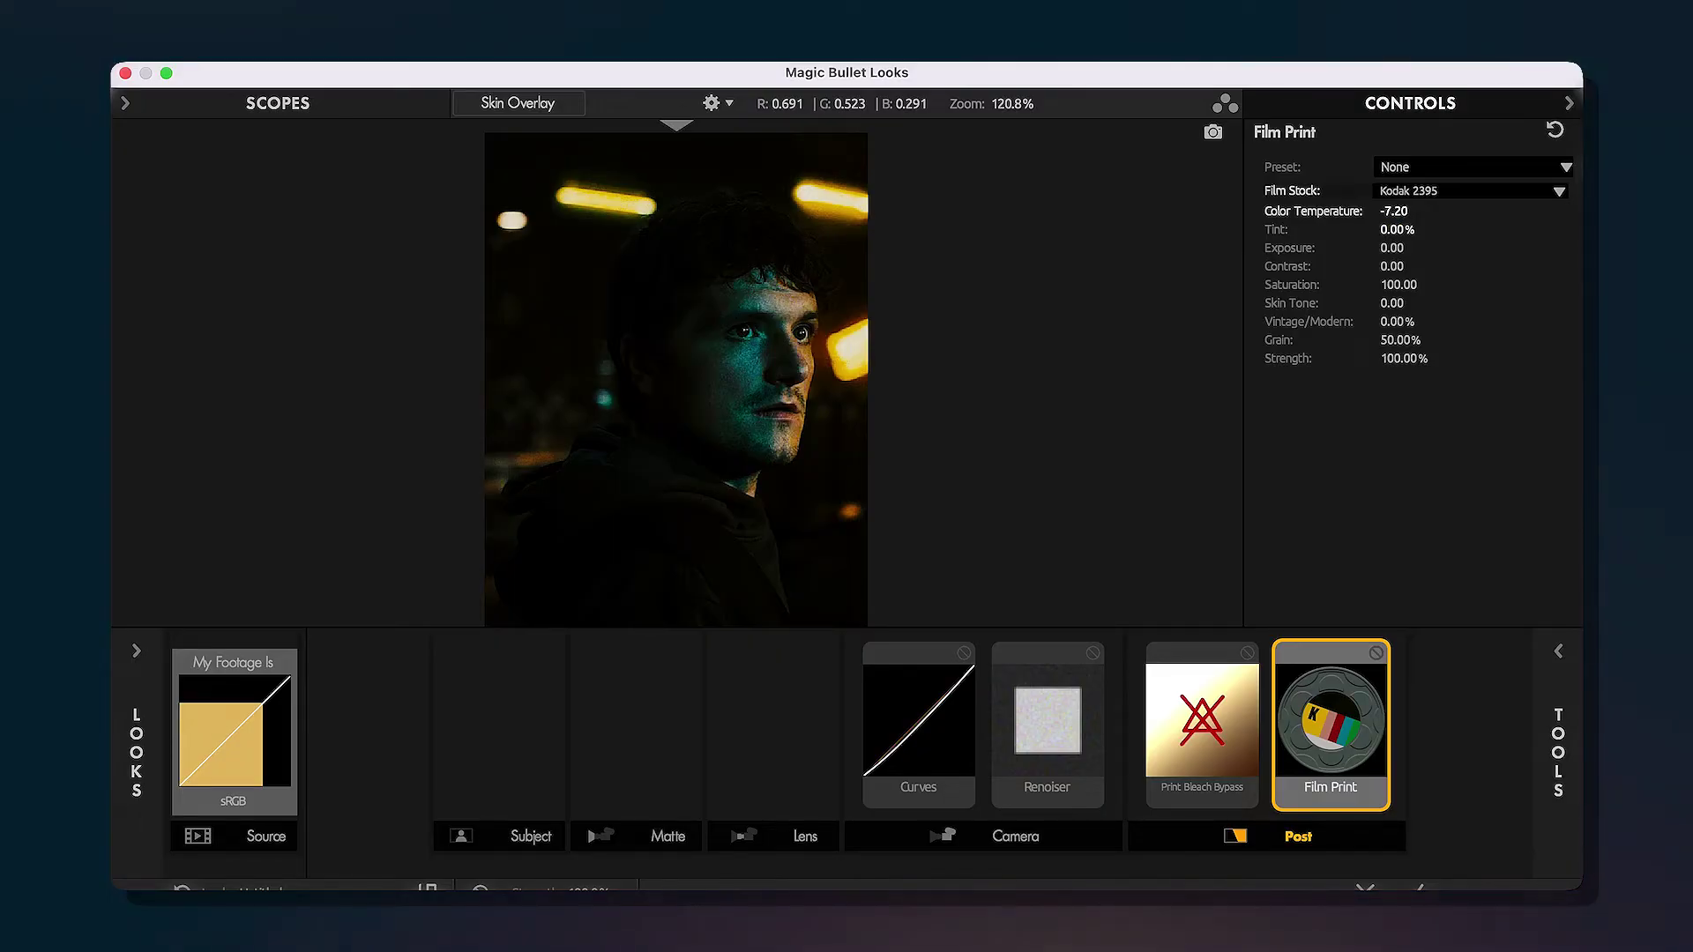
Set Film Print Tint to -7.20%, Exposure to +0.20 and Contrast to +6.00
{"action": "left_click_drag", "start_coordinate": [1393, 228], "coordinate": [1287, 229]}
{"action": "mouse_move", "coordinate": [1393, 248]}
{"action": "left_mouse_down"}
{"action": "mouse_move", "coordinate": [1375, 248]}
{"action": "mouse_move", "coordinate": [1418, 248]}
{"action": "left_mouse_up"}
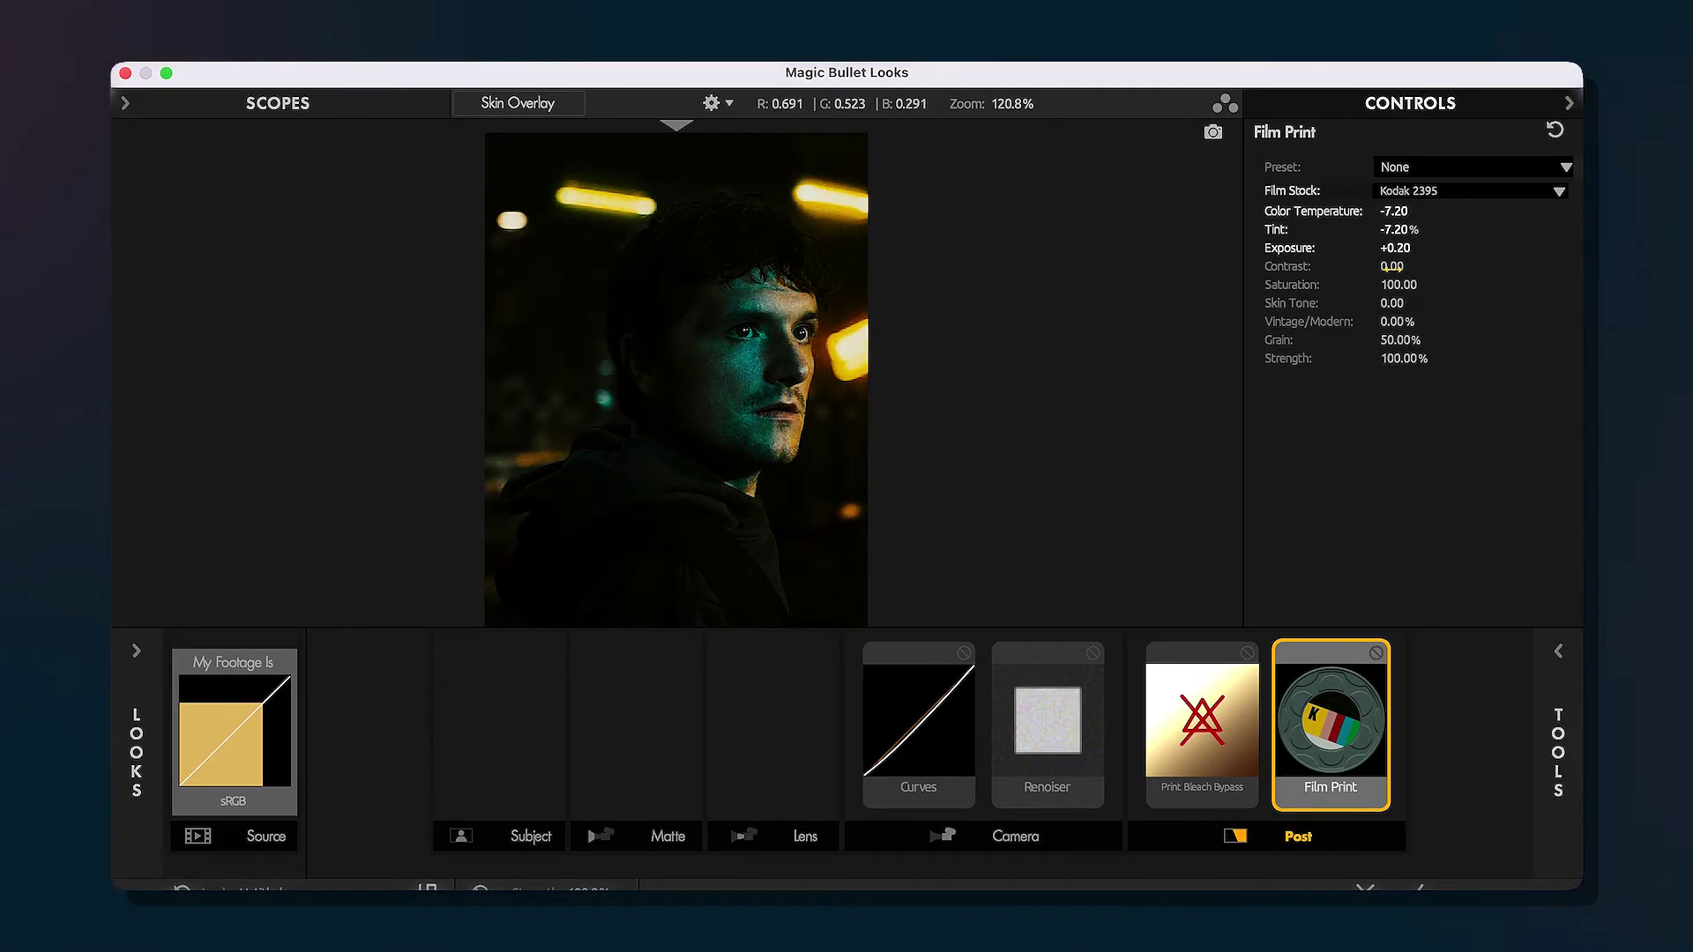
{"action": "type", "text": "6"}
{"action": "key", "text": "Return"}
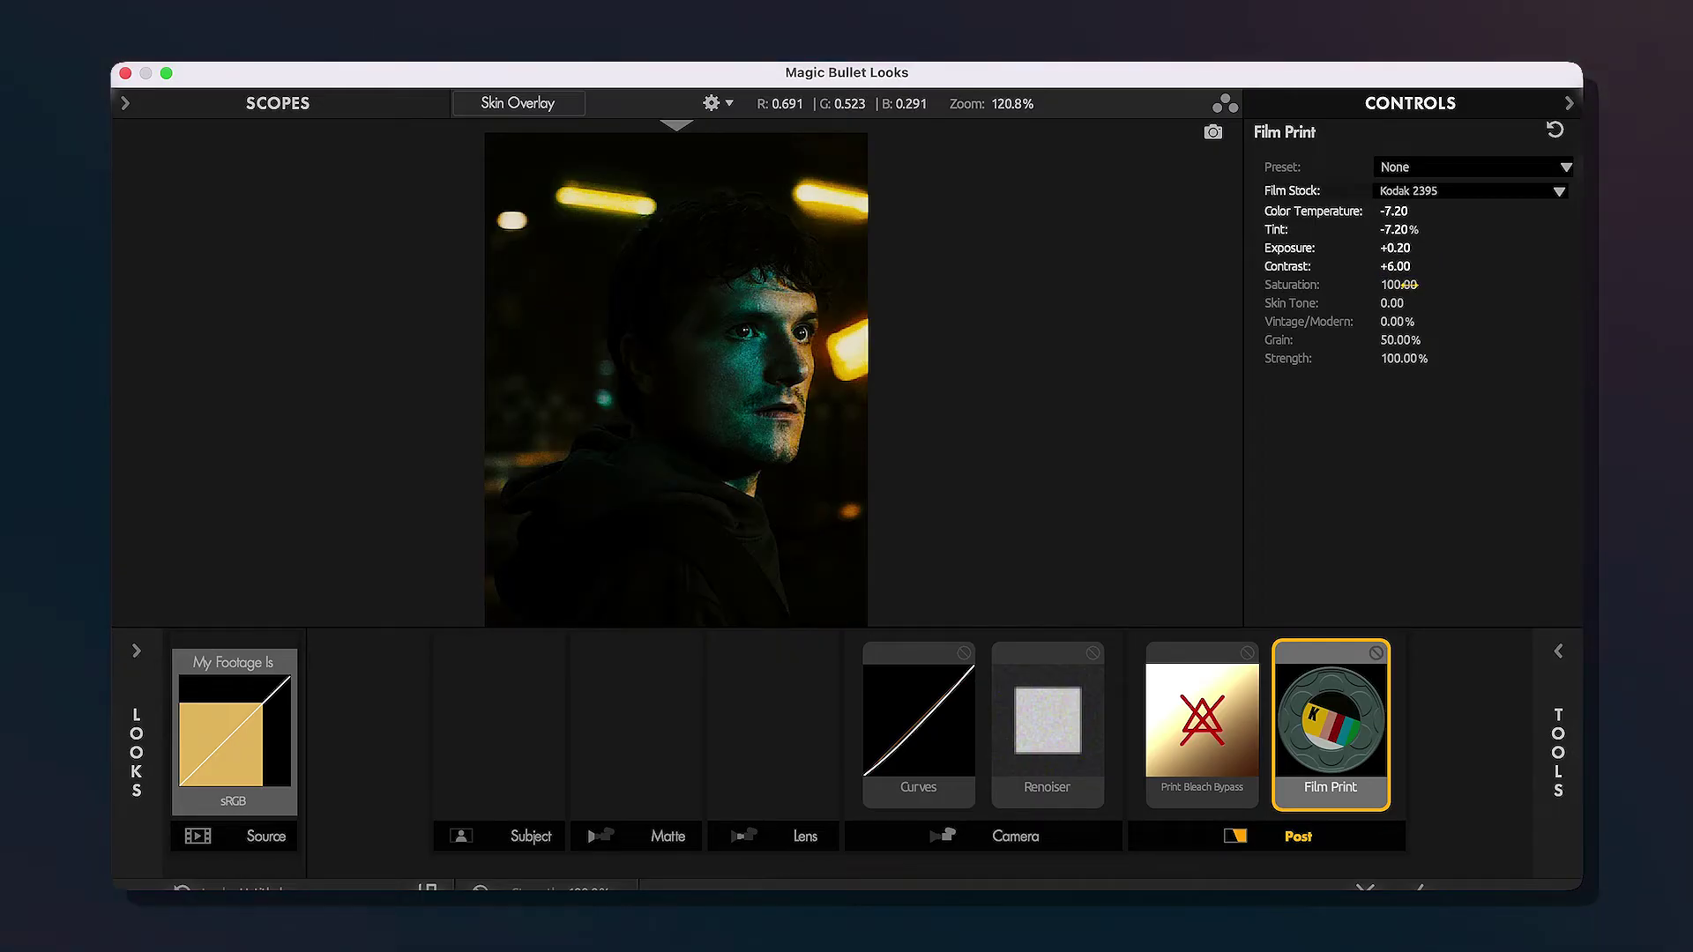
Bring Film Print Saturation to 85.10, Skin Tone to -0.20 and Vintage/Modern to about -25.80%
{"action": "type", "text": "96.9"}
{"action": "key", "text": "Return"}
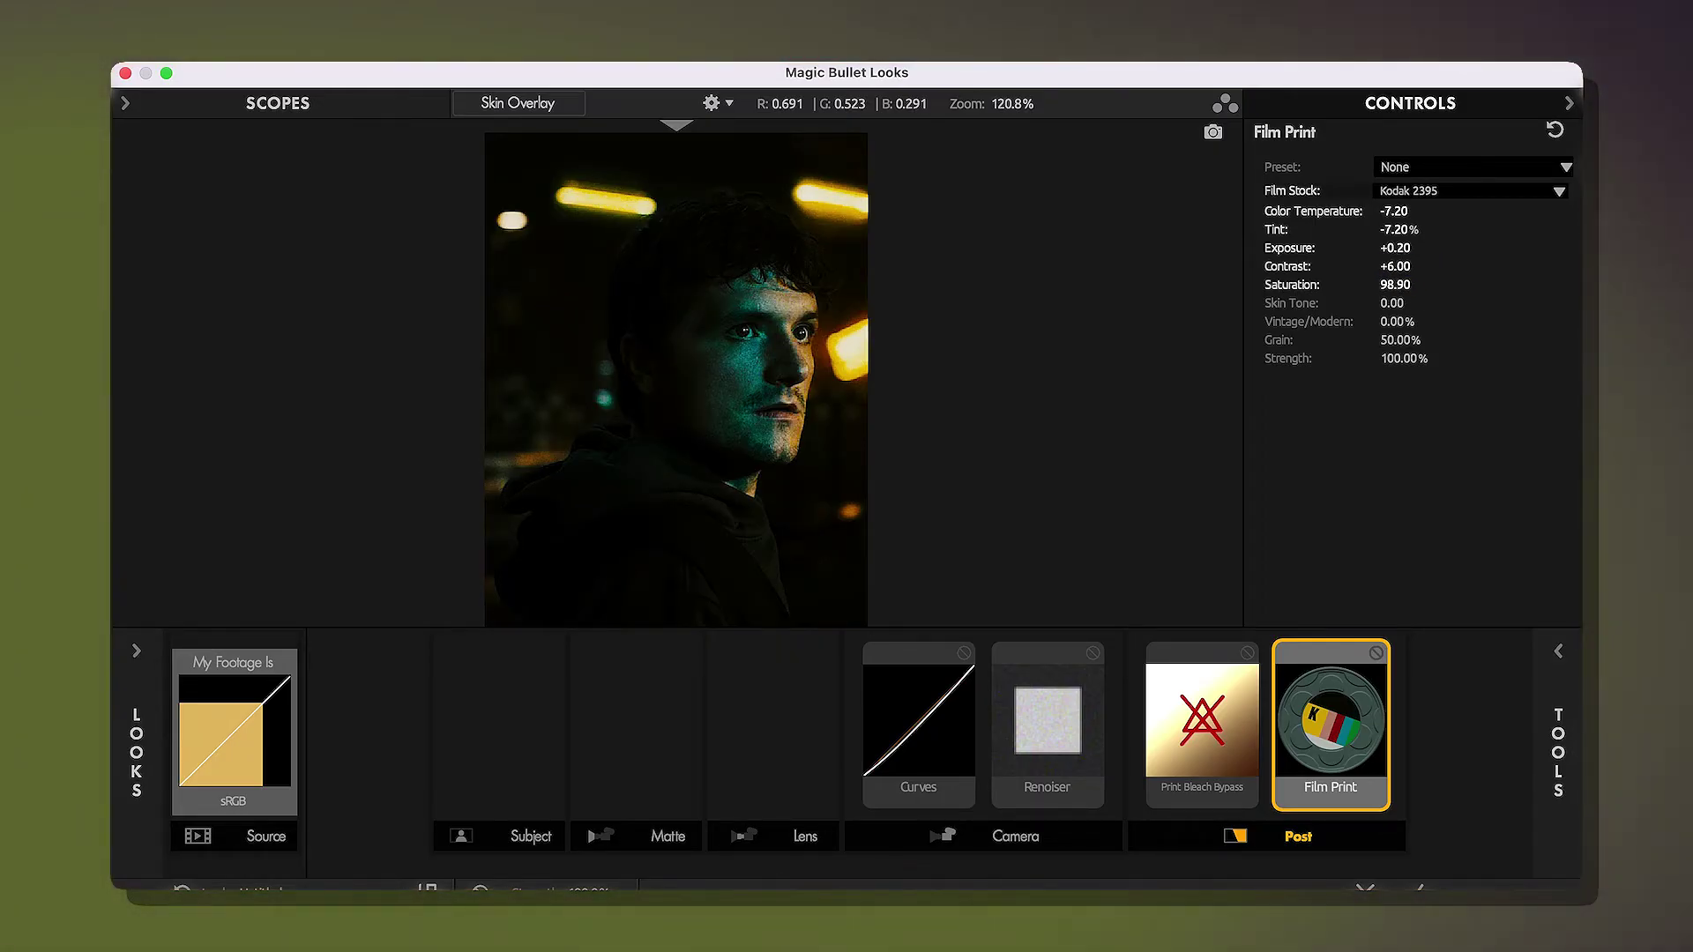
{"action": "left_click_drag", "start_coordinate": [1394, 284], "coordinate": [1376, 284]}
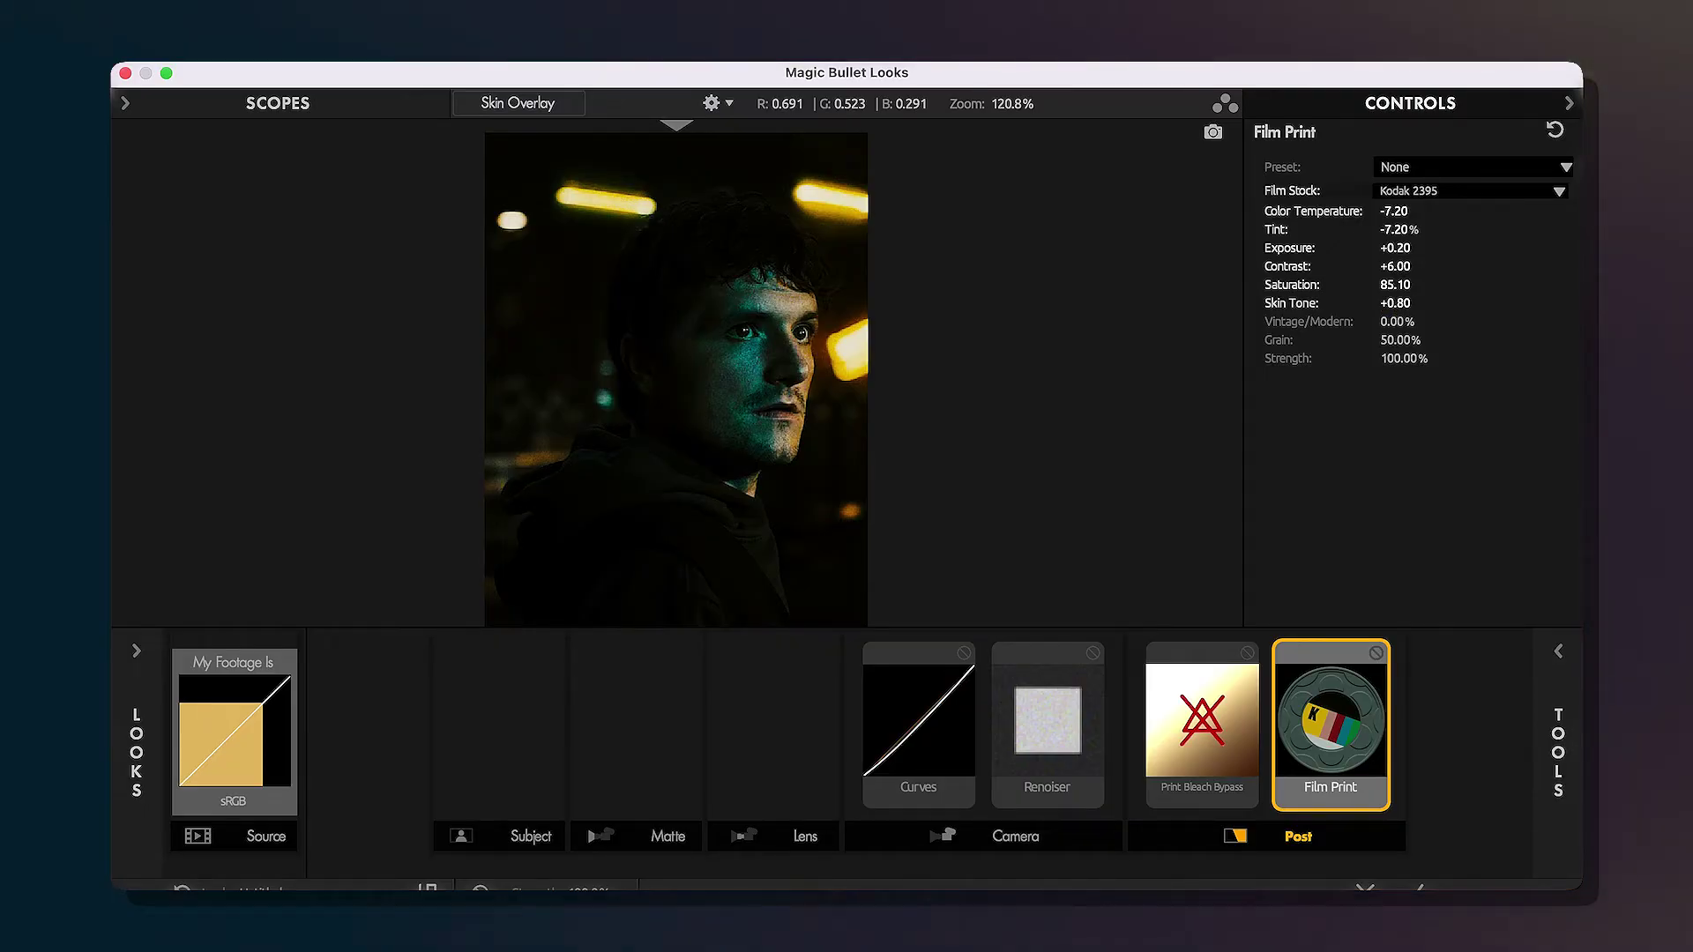
{"action": "left_click_drag", "start_coordinate": [1395, 303], "coordinate": [1388, 303]}
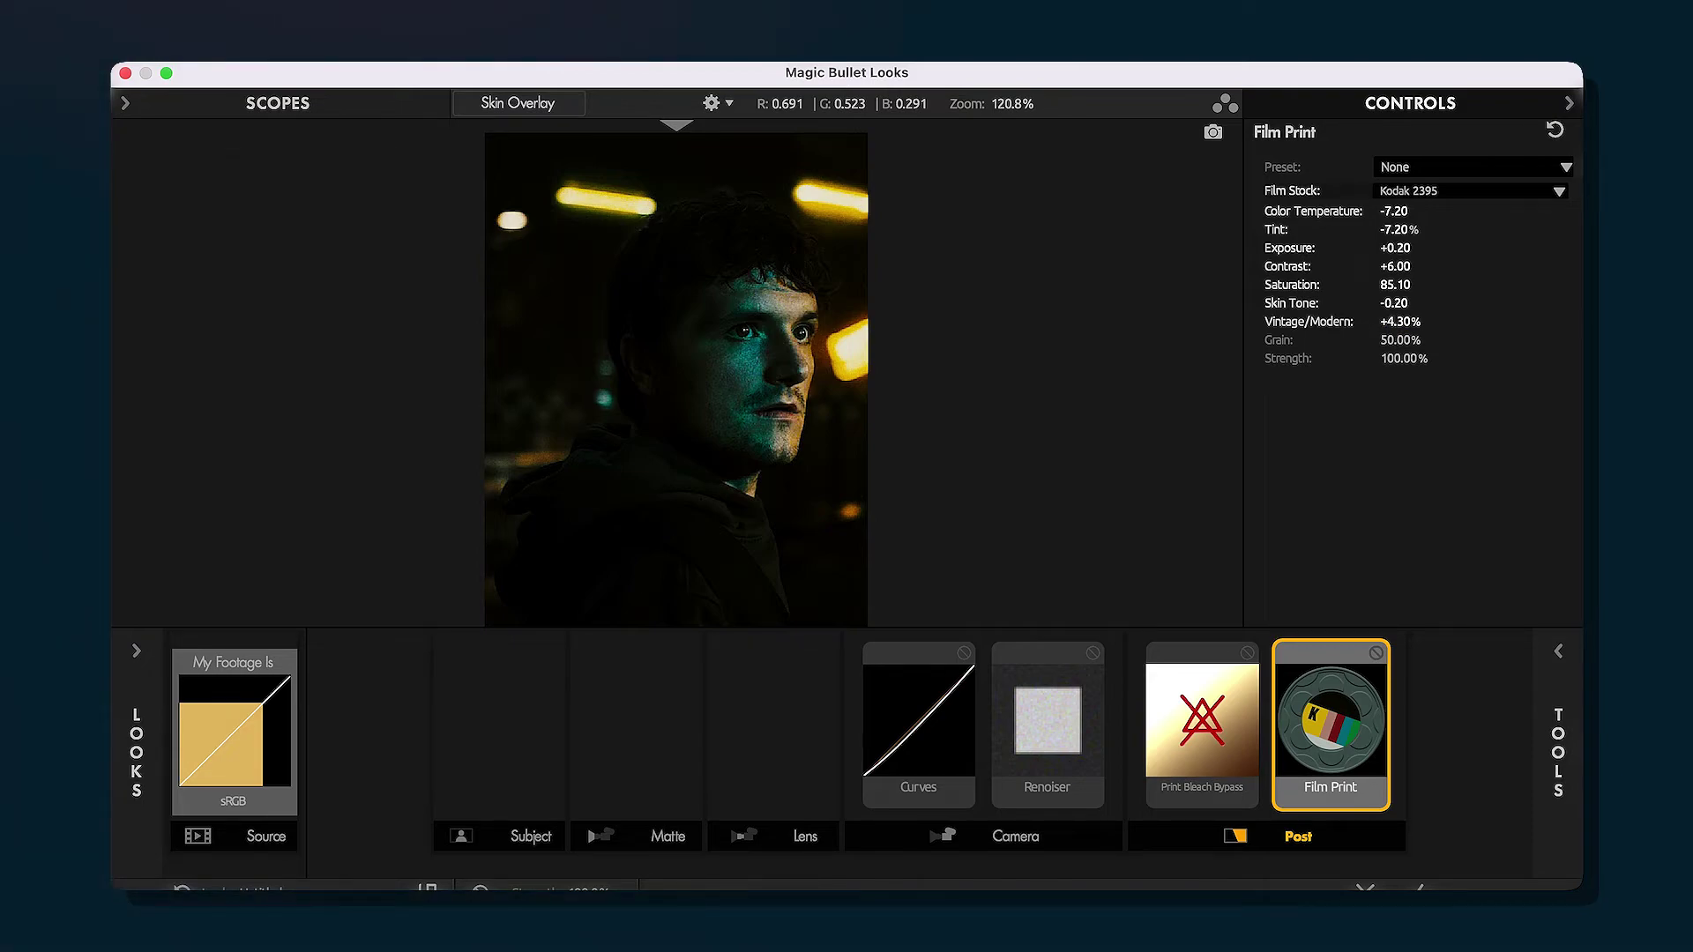
{"action": "mouse_move", "coordinate": [1402, 321]}
{"action": "left_mouse_down"}
{"action": "mouse_move", "coordinate": [1367, 322]}
{"action": "mouse_move", "coordinate": [1408, 320]}
{"action": "left_mouse_up"}
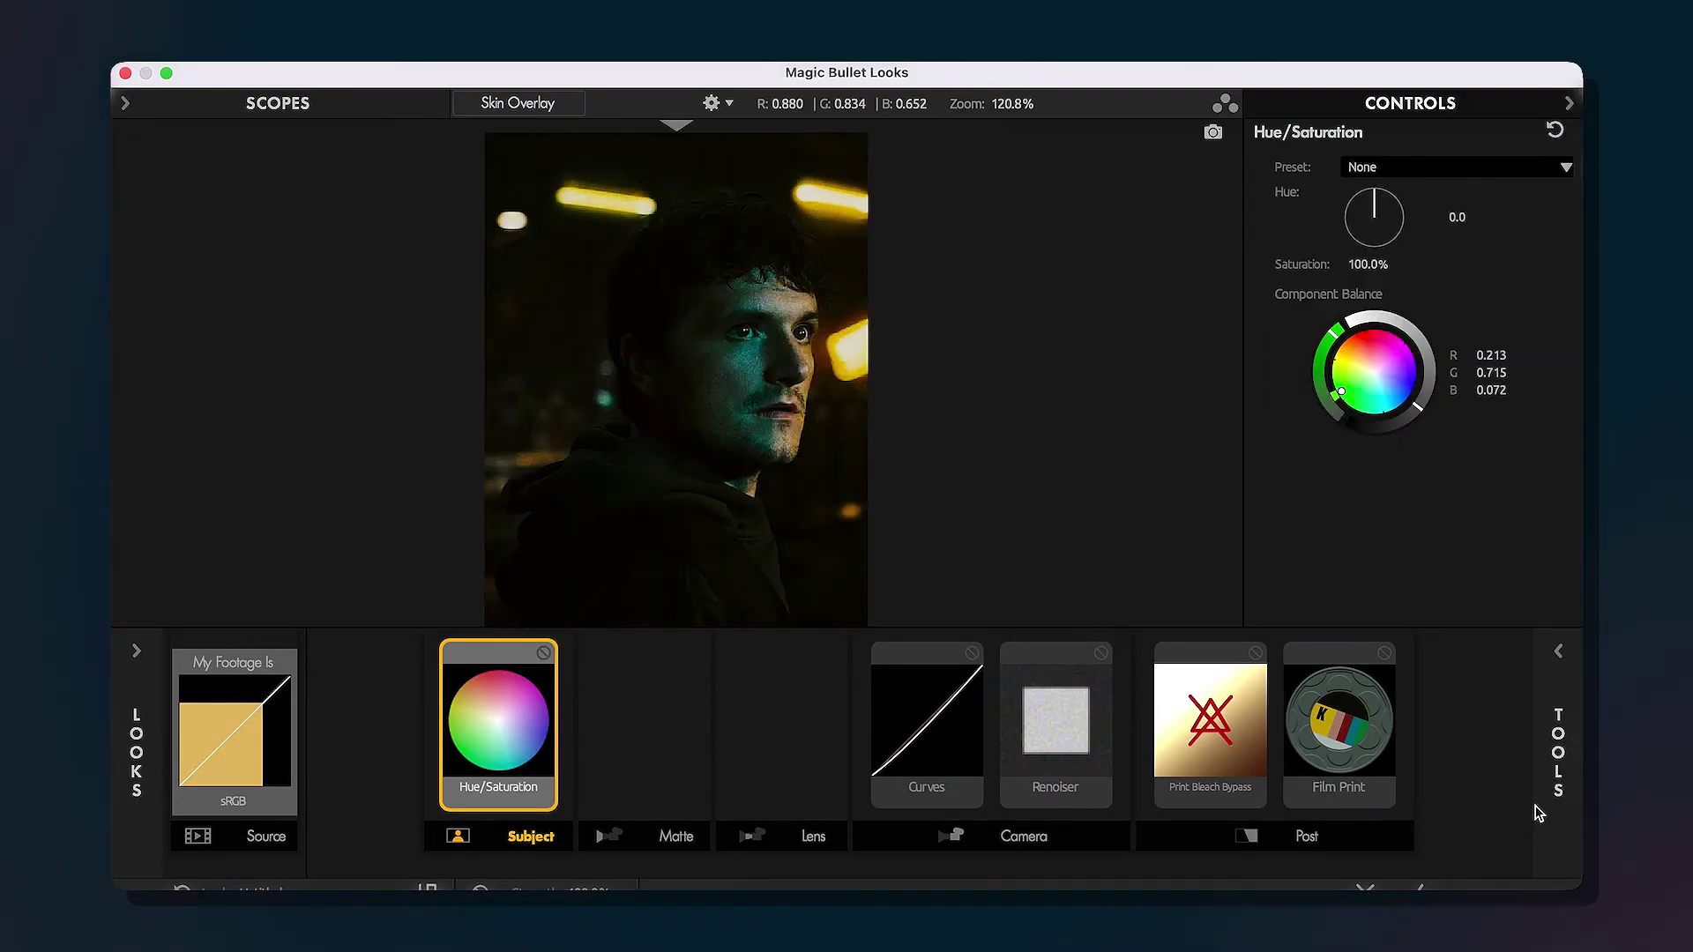
Set Hue/Saturation saturation to 58%, toggling its bypass off and on to compare
{"action": "left_click", "coordinate": [1539, 807]}
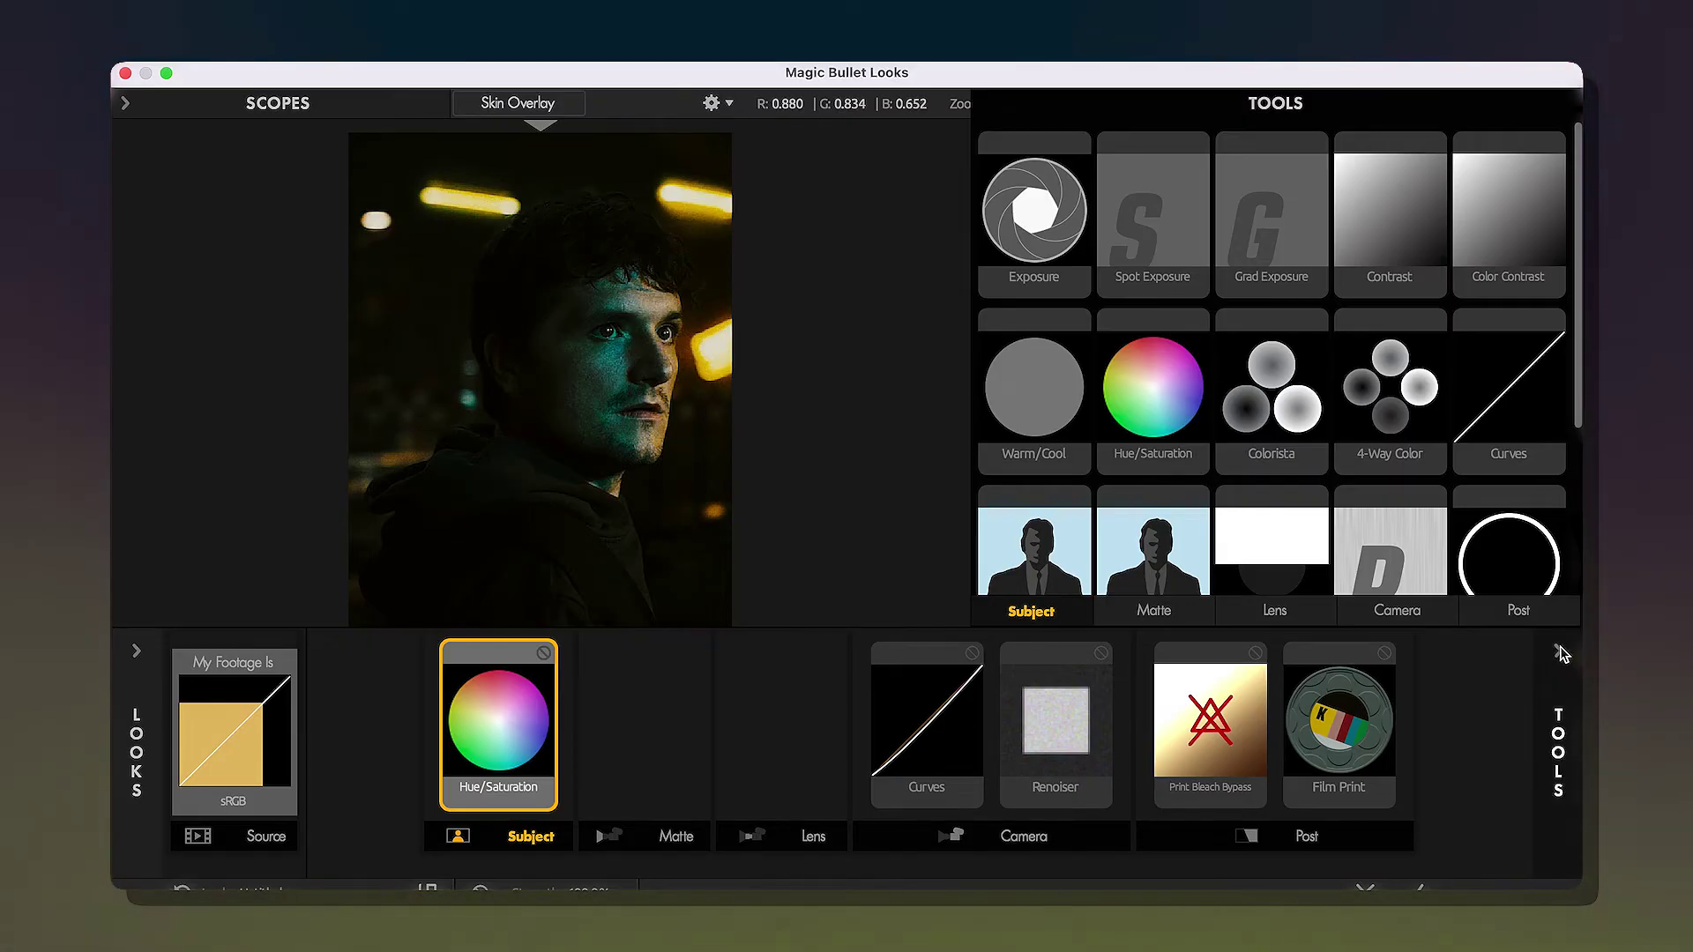
{"action": "left_click", "coordinate": [1558, 658]}
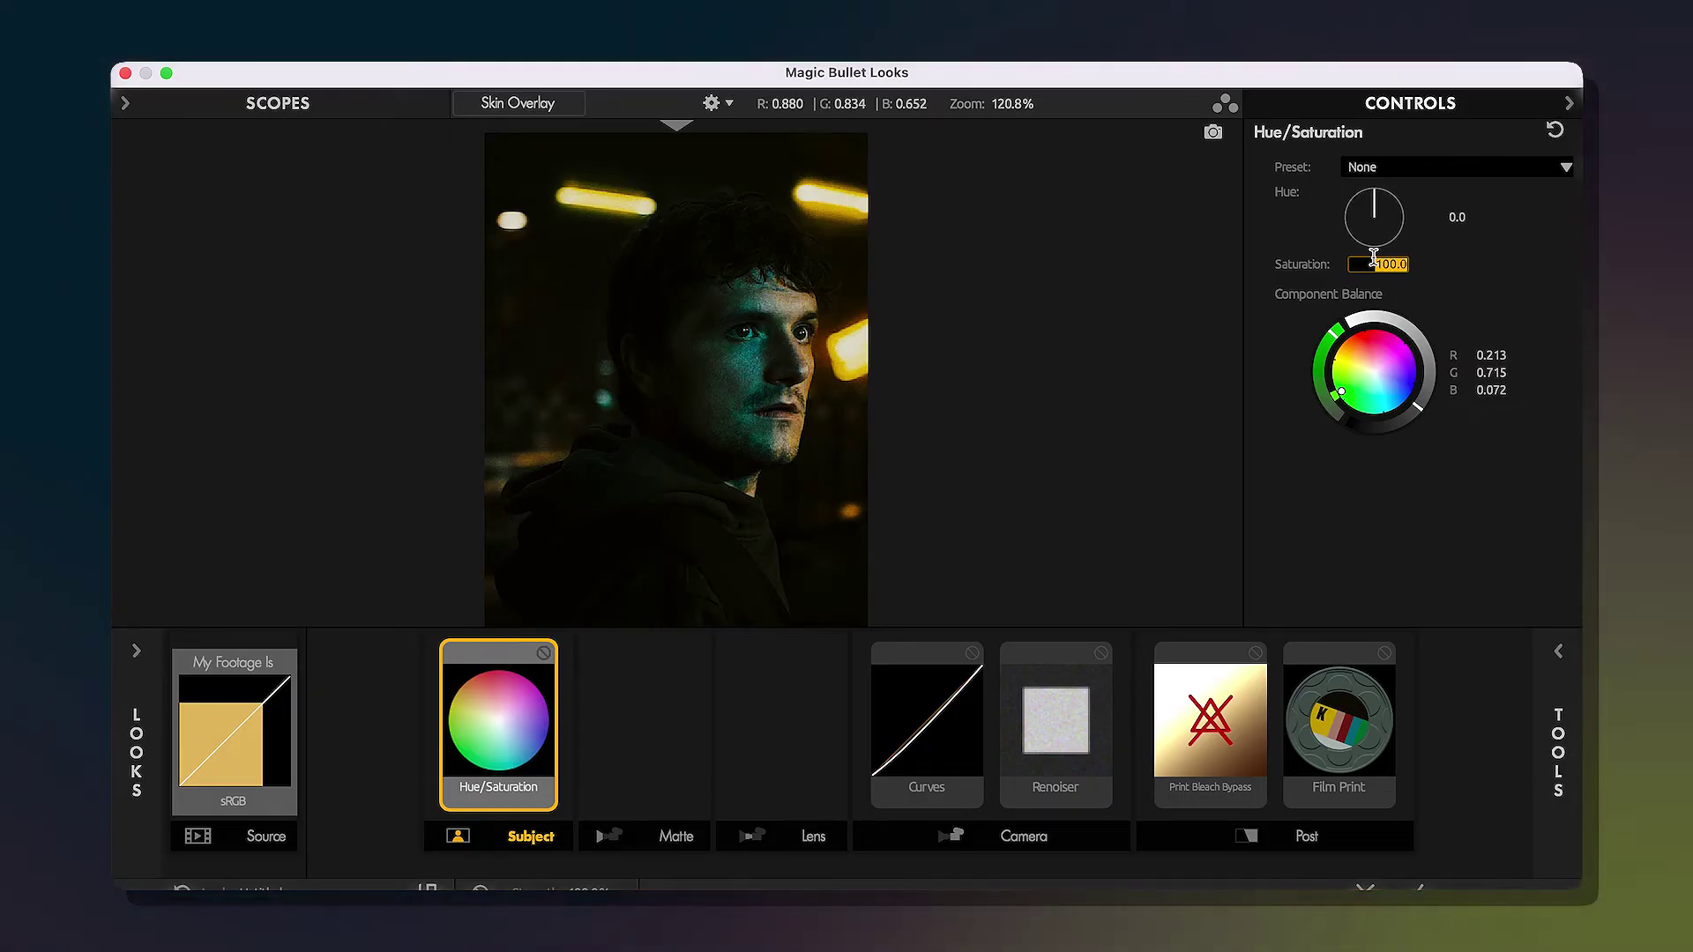
{"action": "type", "text": "58"}
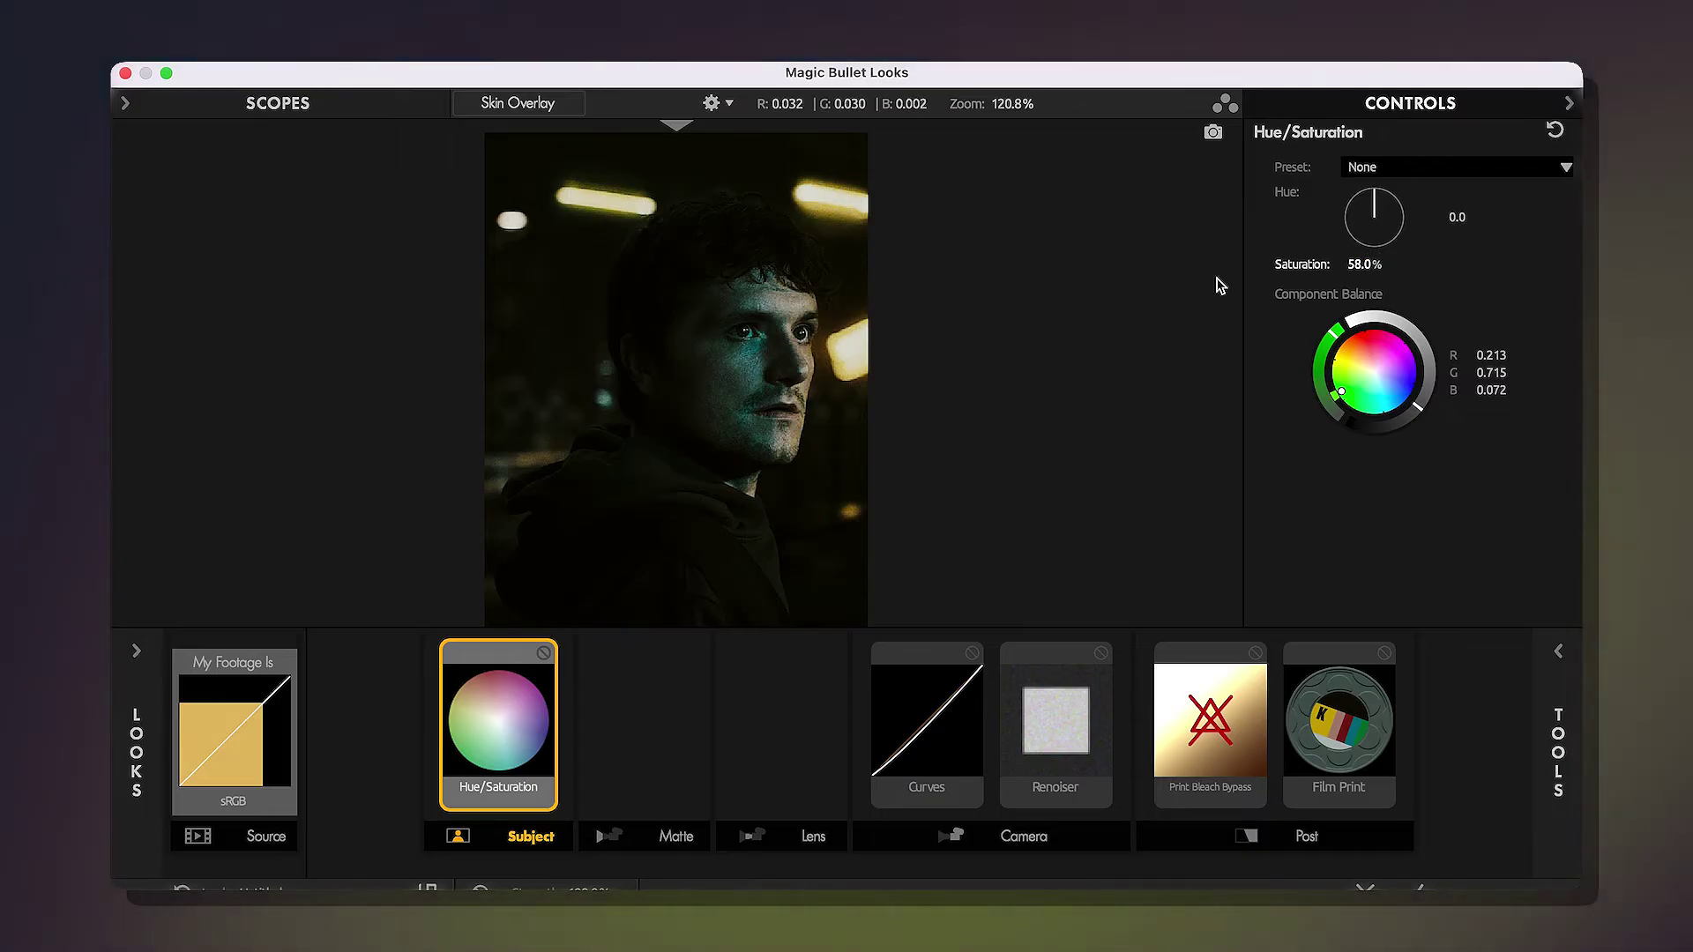
{"action": "left_click", "coordinate": [544, 654]}
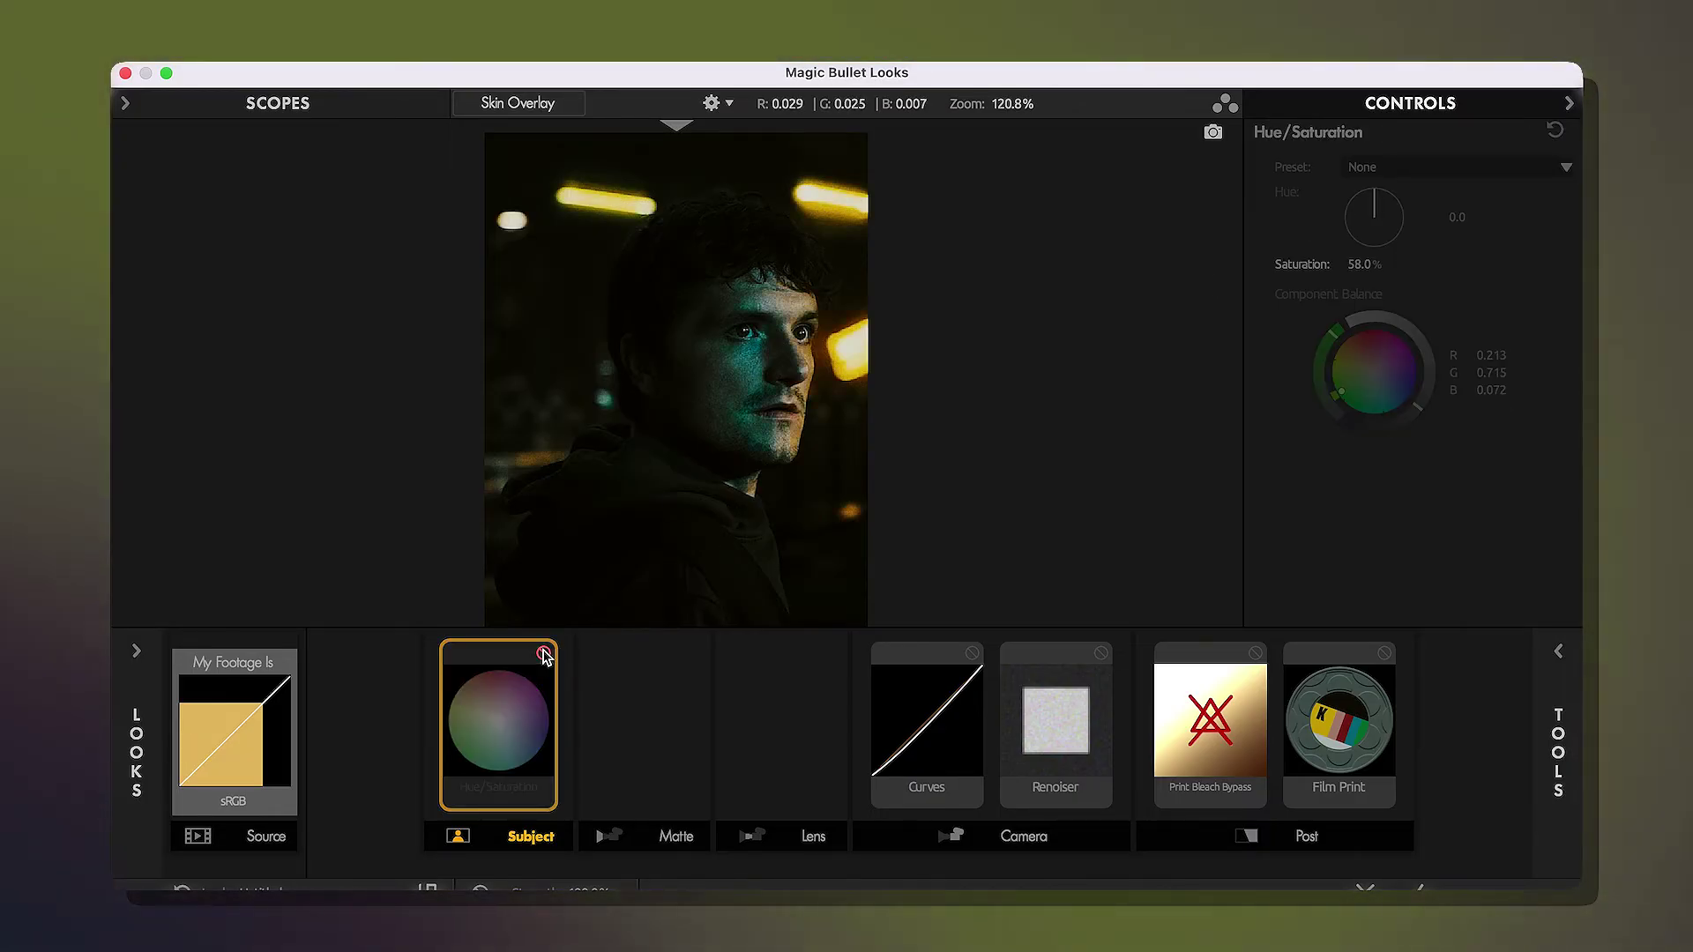
{"action": "left_click", "coordinate": [544, 654]}
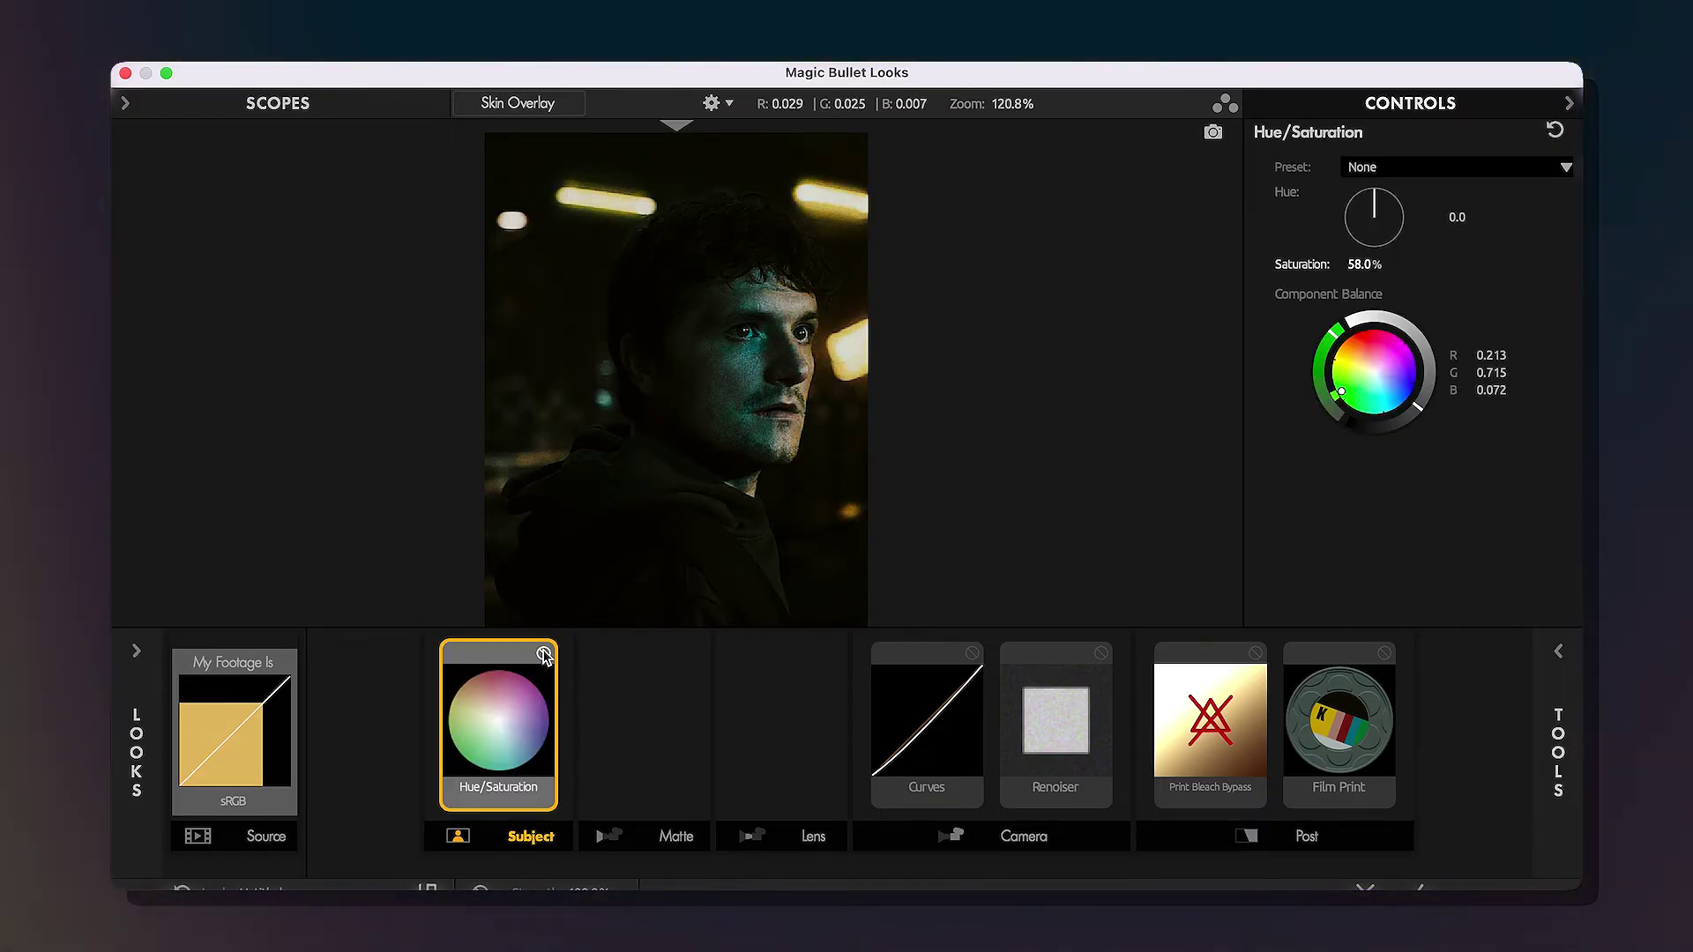
{"action": "scroll", "coordinate": [770, 488], "scroll_direction": "down", "scroll_amount": 2}
{"action": "scroll", "coordinate": [771, 487], "scroll_direction": "up", "scroll_amount": 3}
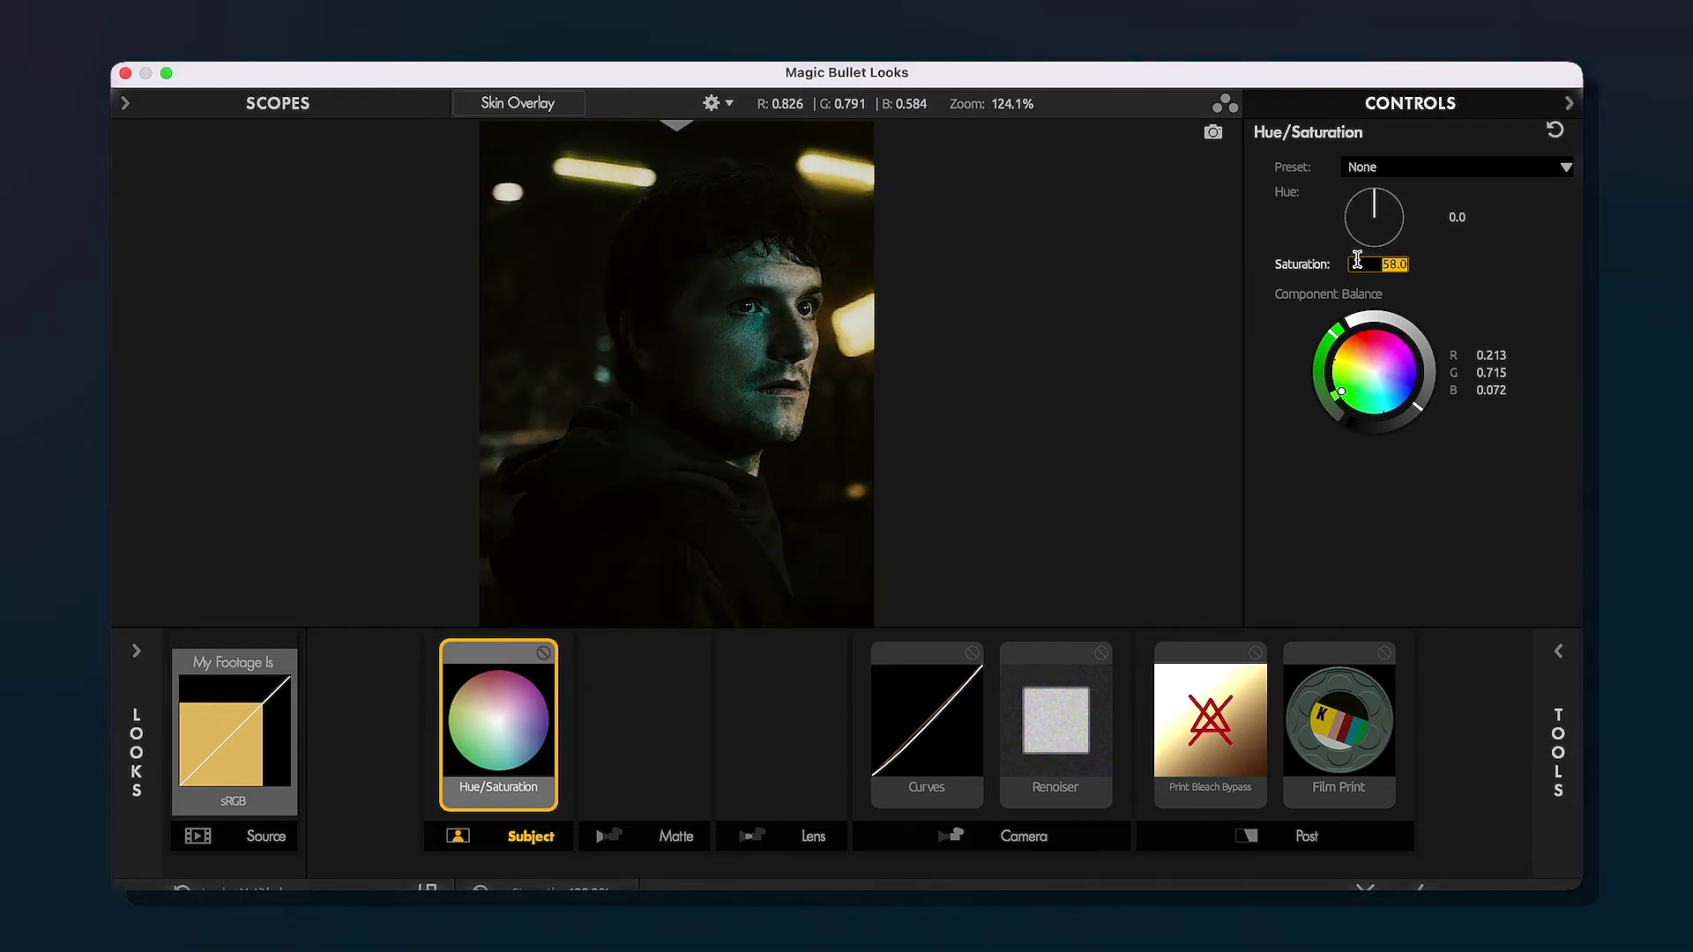
{"action": "key", "text": "Return"}
{"action": "left_click", "coordinate": [1558, 750]}
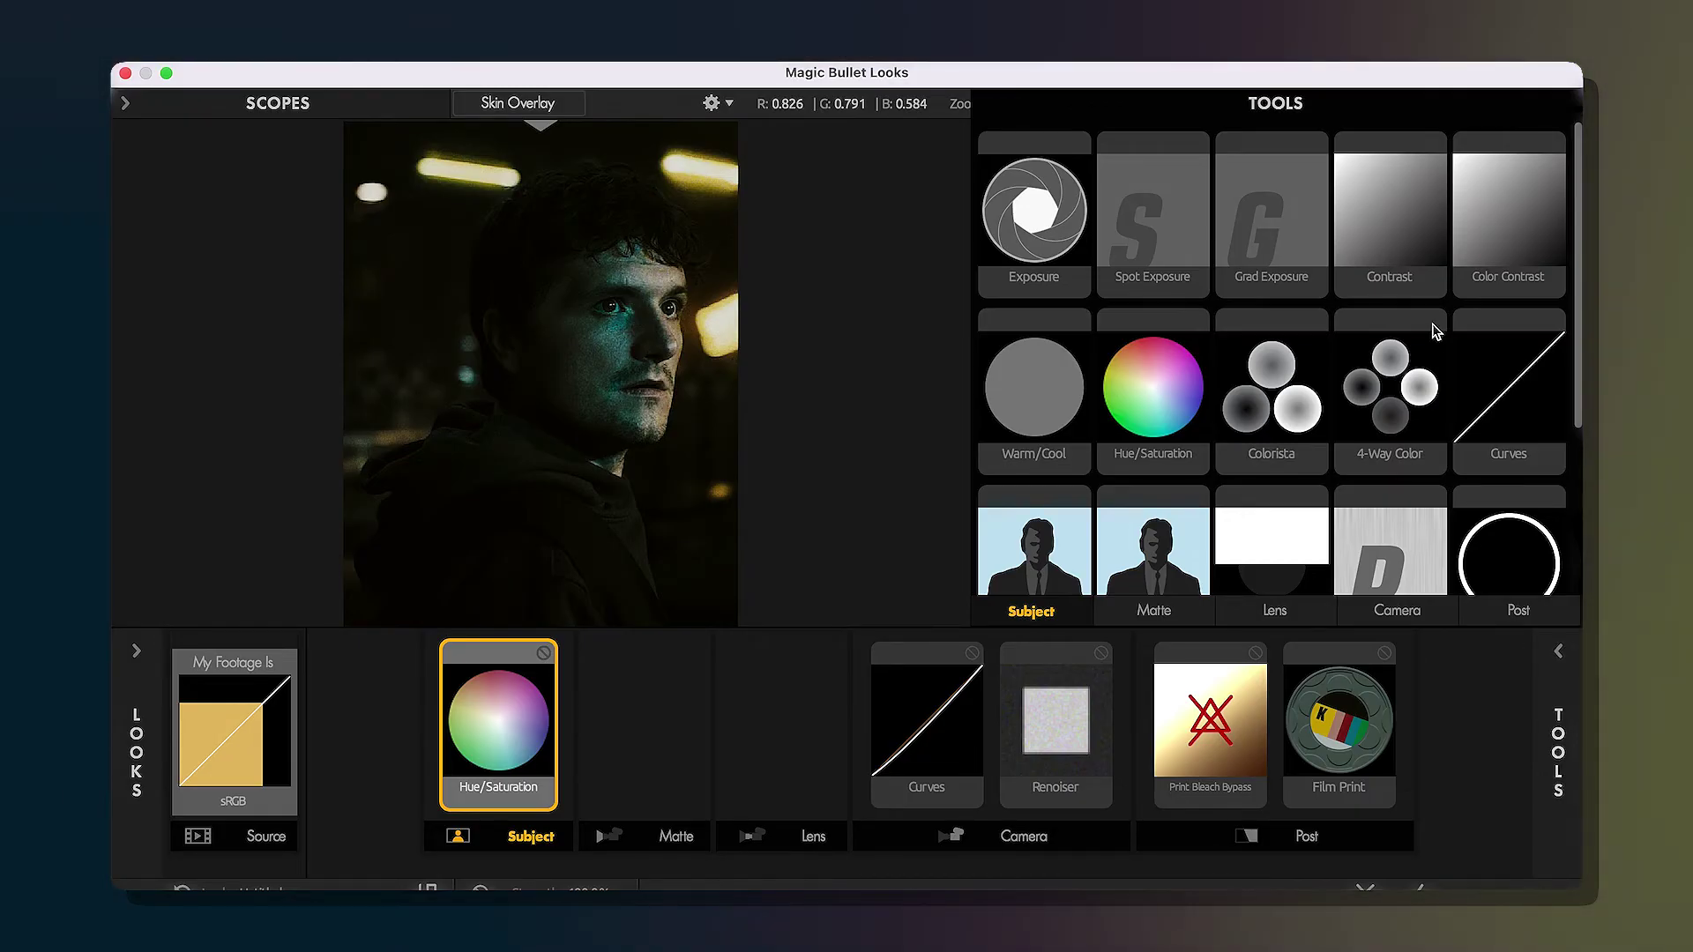
Add a Diffusion tool to the Matte stage and set its Glow to 90%
{"action": "left_click", "coordinate": [1155, 612]}
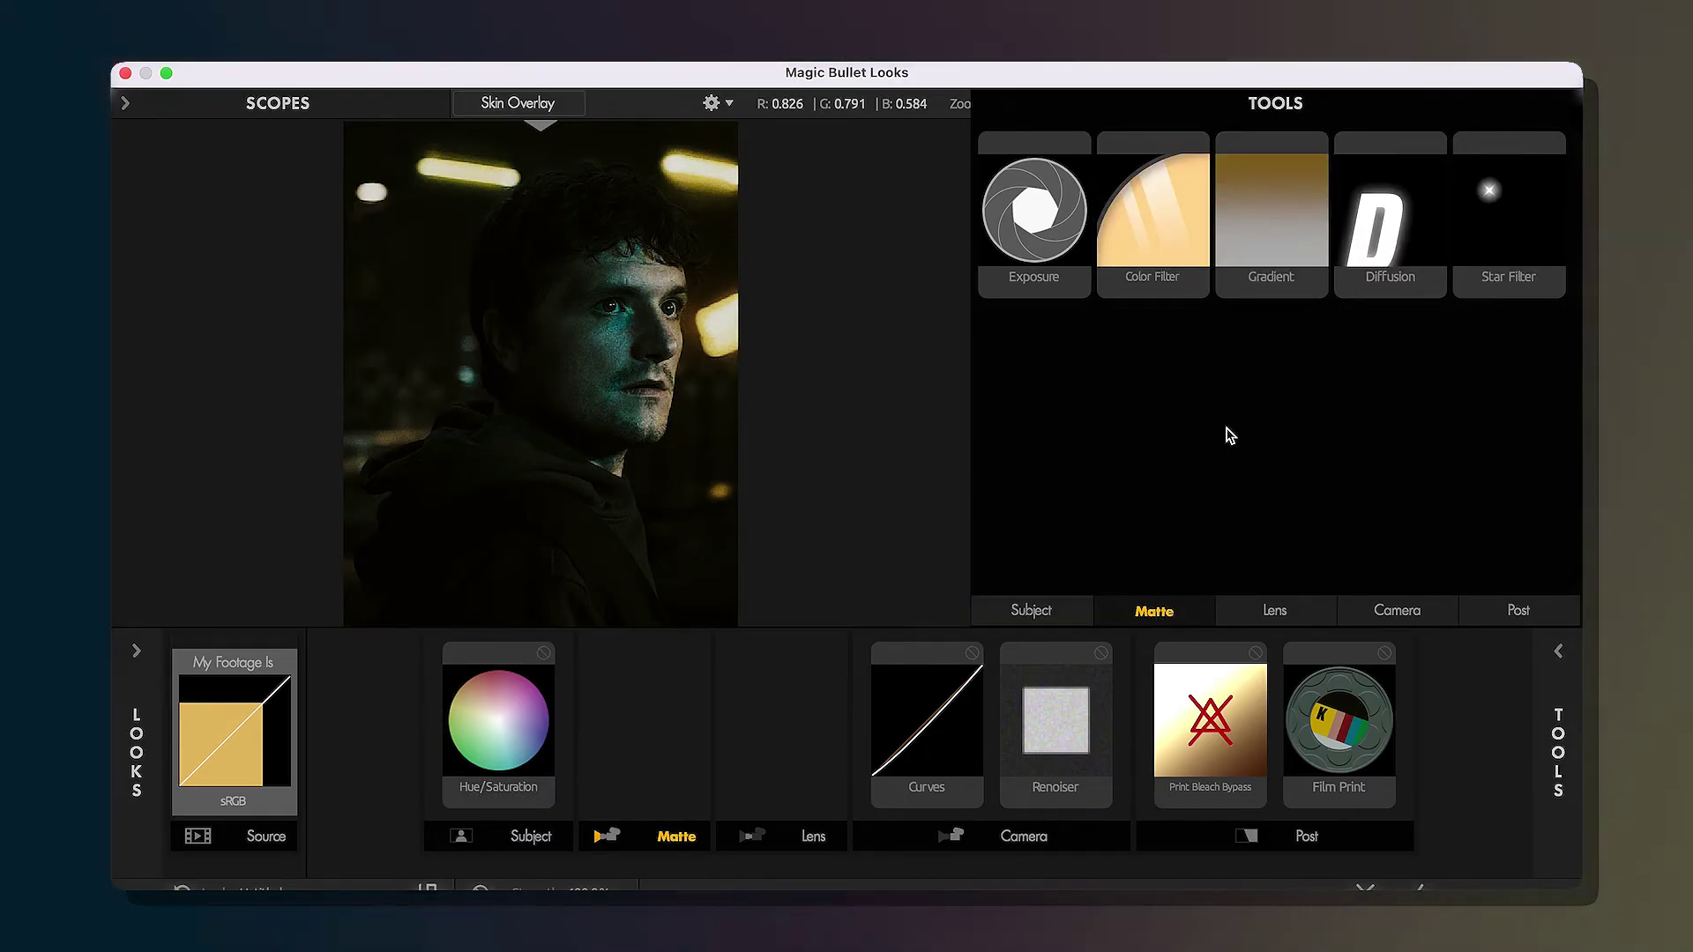
{"action": "double_click", "coordinate": [1351, 246]}
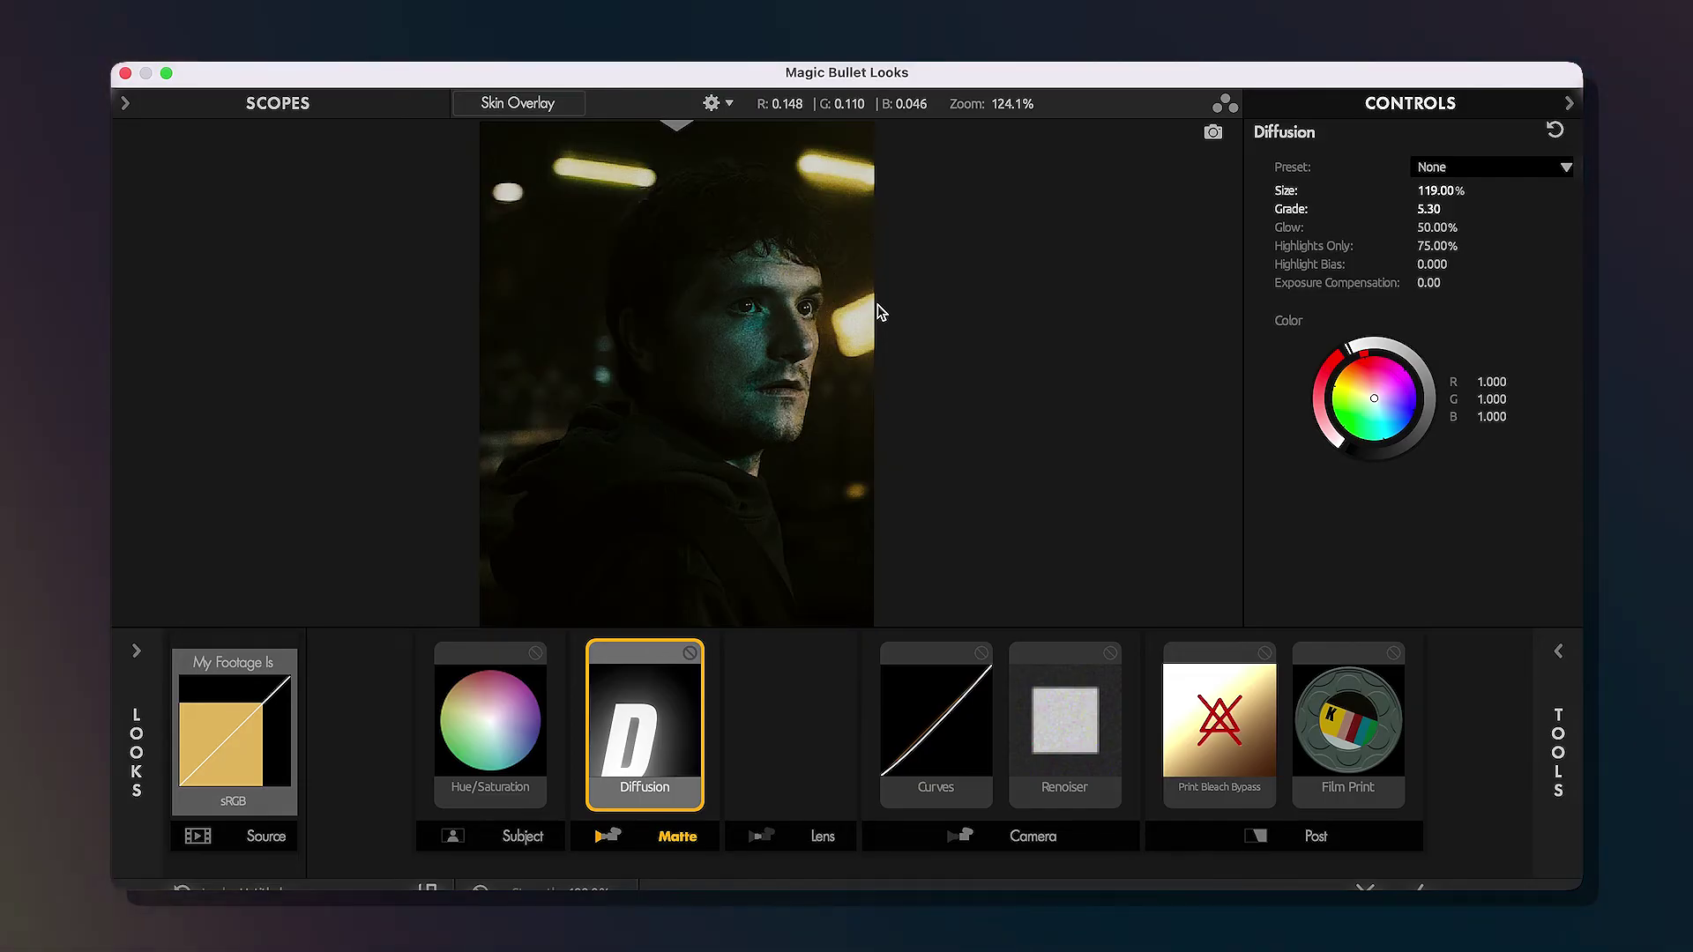
{"action": "left_click", "coordinate": [1428, 228]}
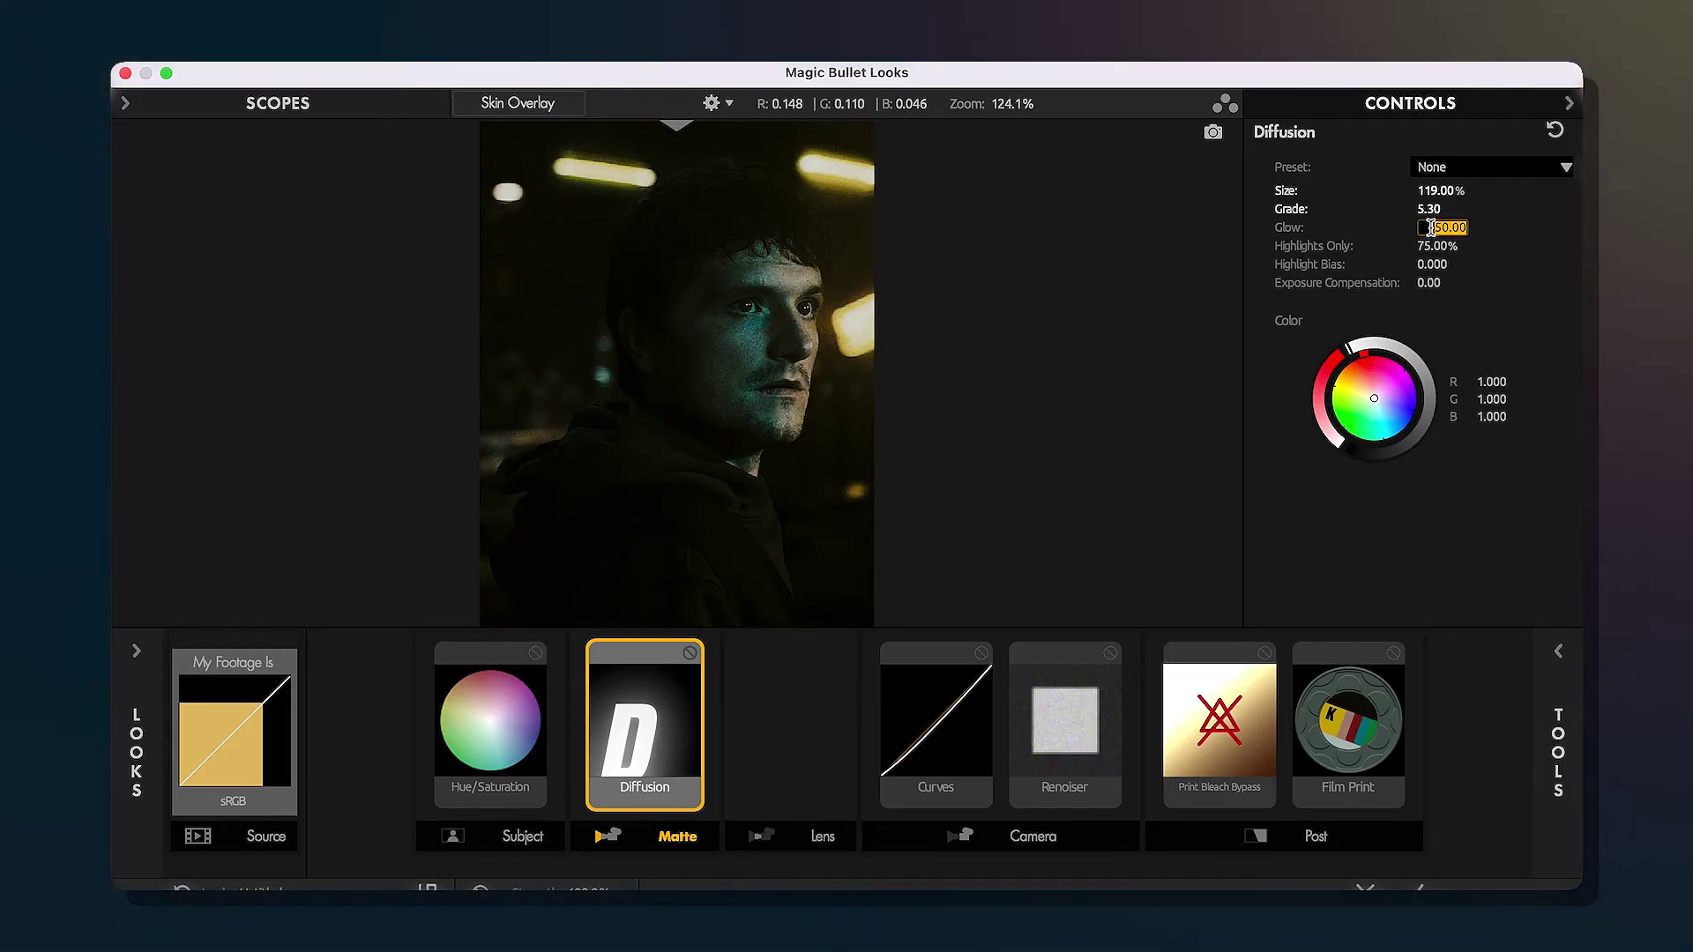
{"action": "type", "text": "90"}
{"action": "key", "text": "Return"}
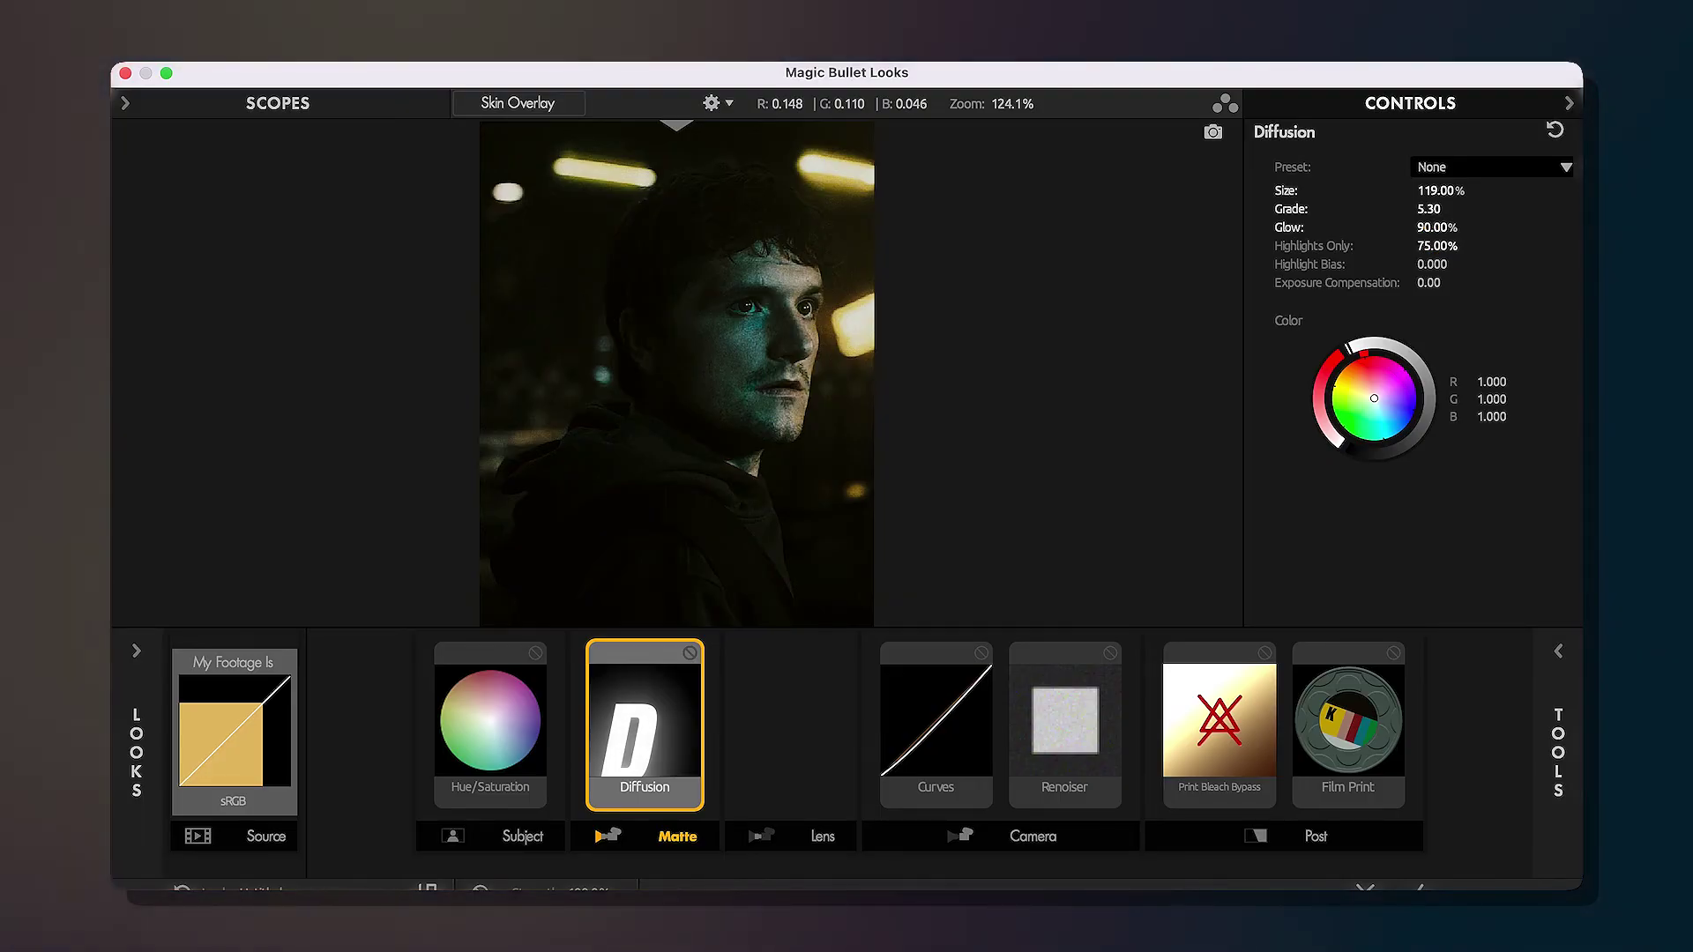
Set Diffusion Highlights Only to 100%, Highlight Bias to +0.510 and Exposure Compensation to 0.15
{"action": "left_click_drag", "start_coordinate": [1428, 248], "coordinate": [1481, 249]}
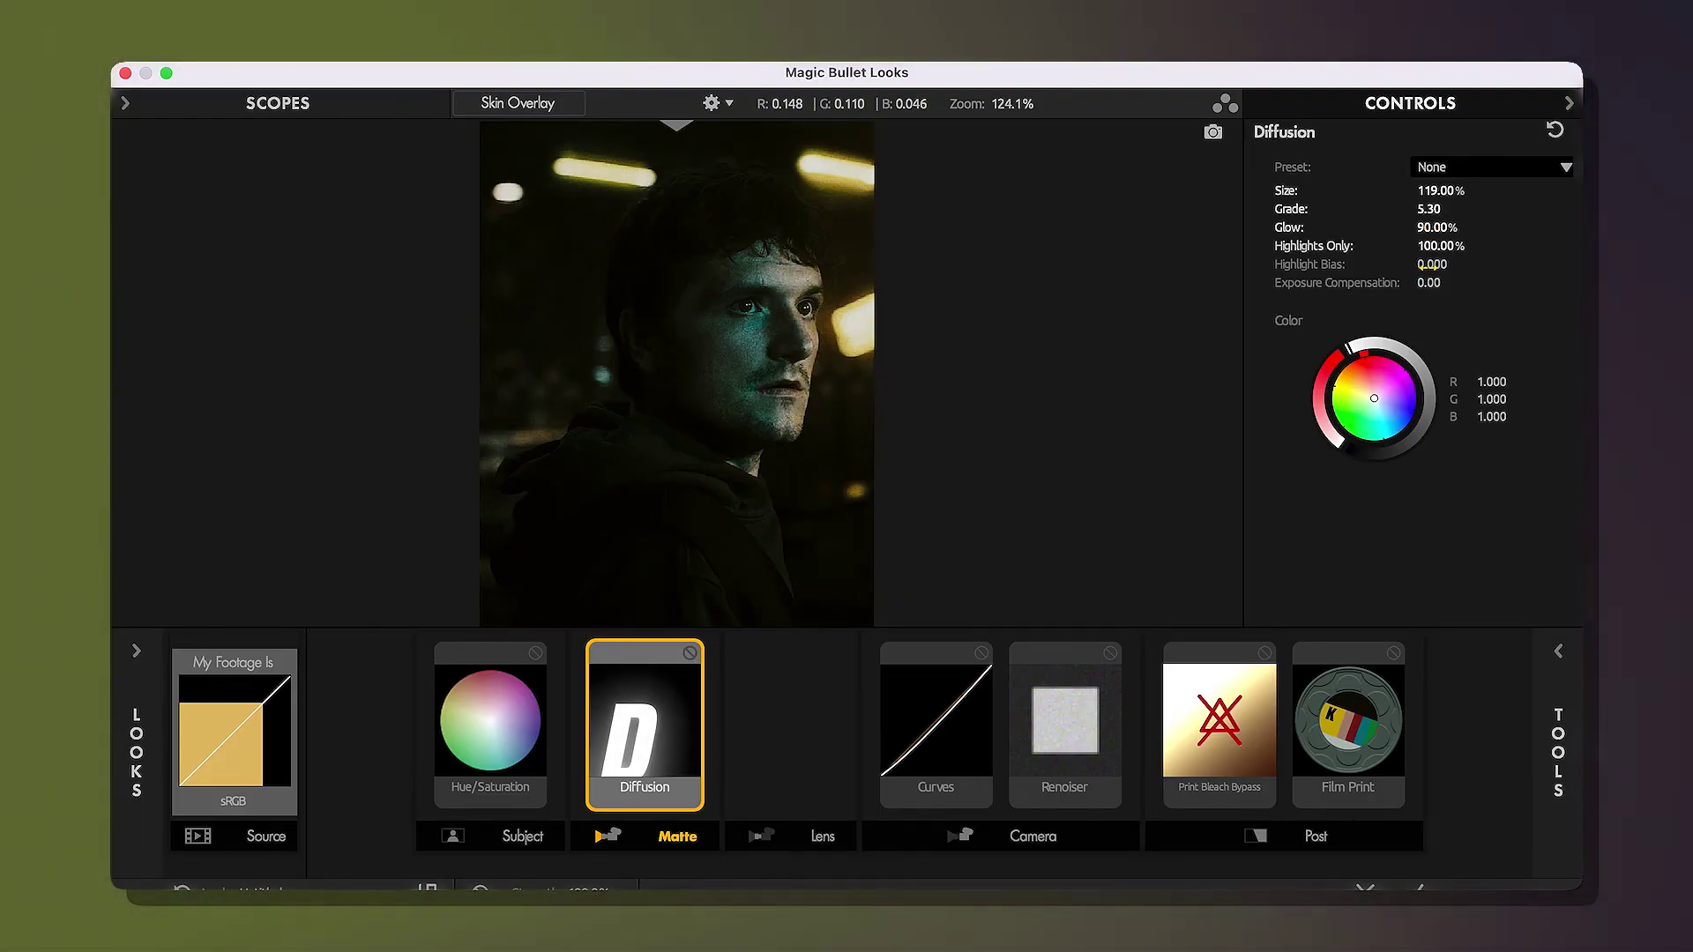
{"action": "left_click_drag", "start_coordinate": [1430, 265], "coordinate": [1472, 264]}
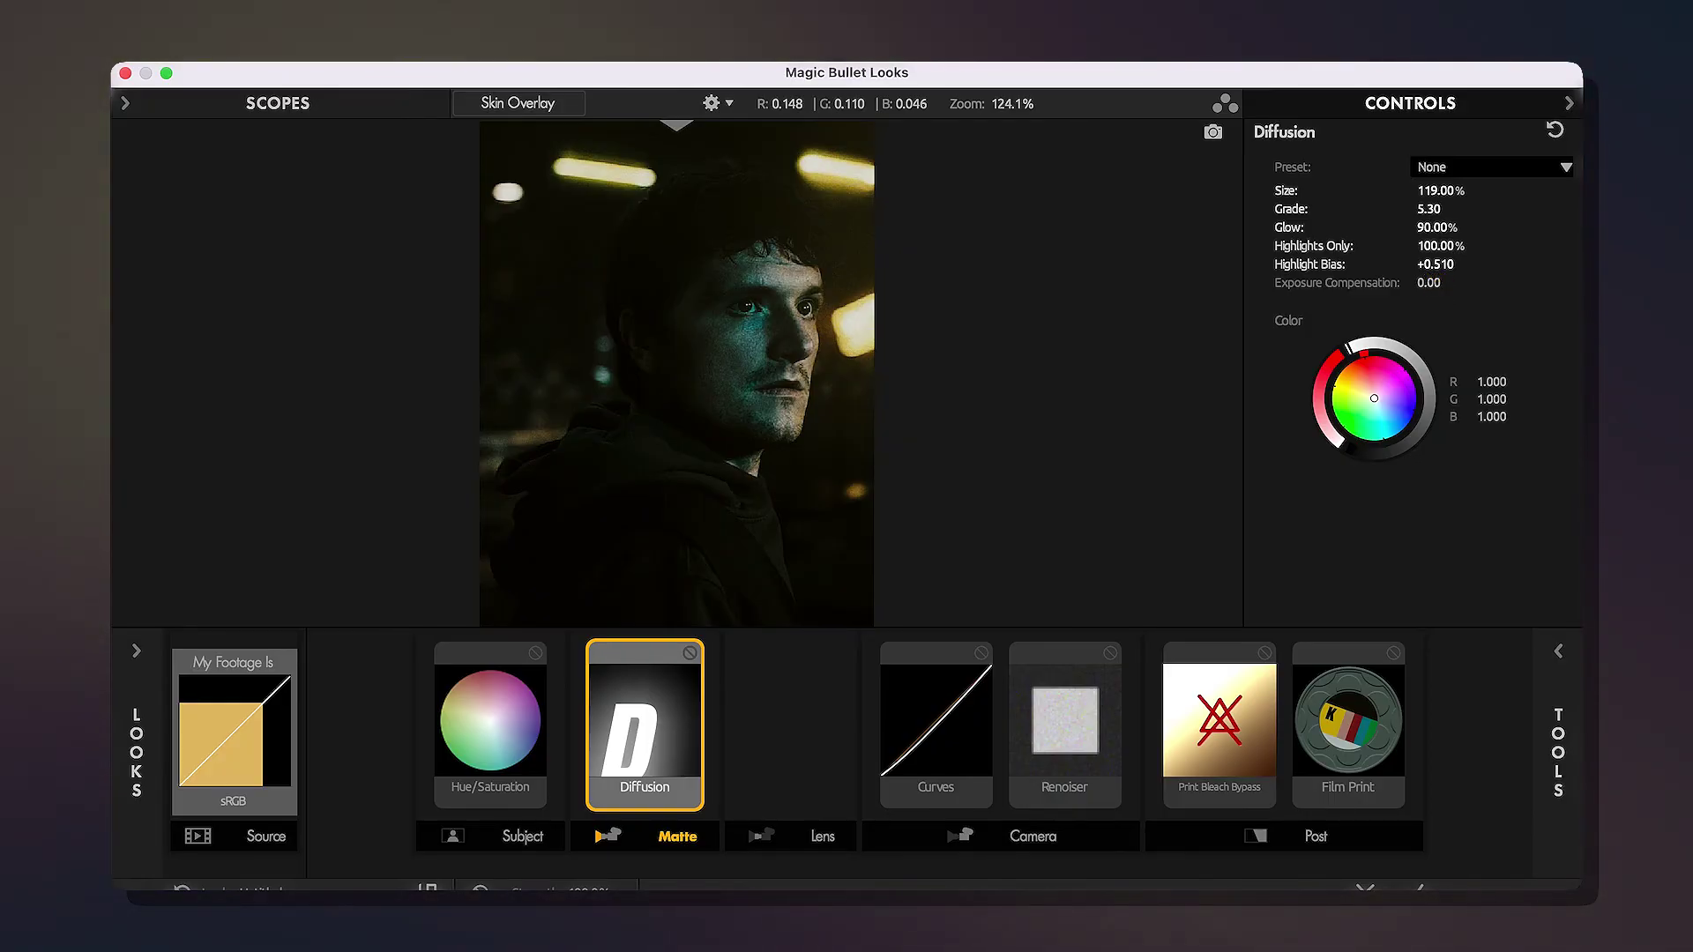
{"action": "left_click_drag", "start_coordinate": [1428, 282], "coordinate": [1391, 283]}
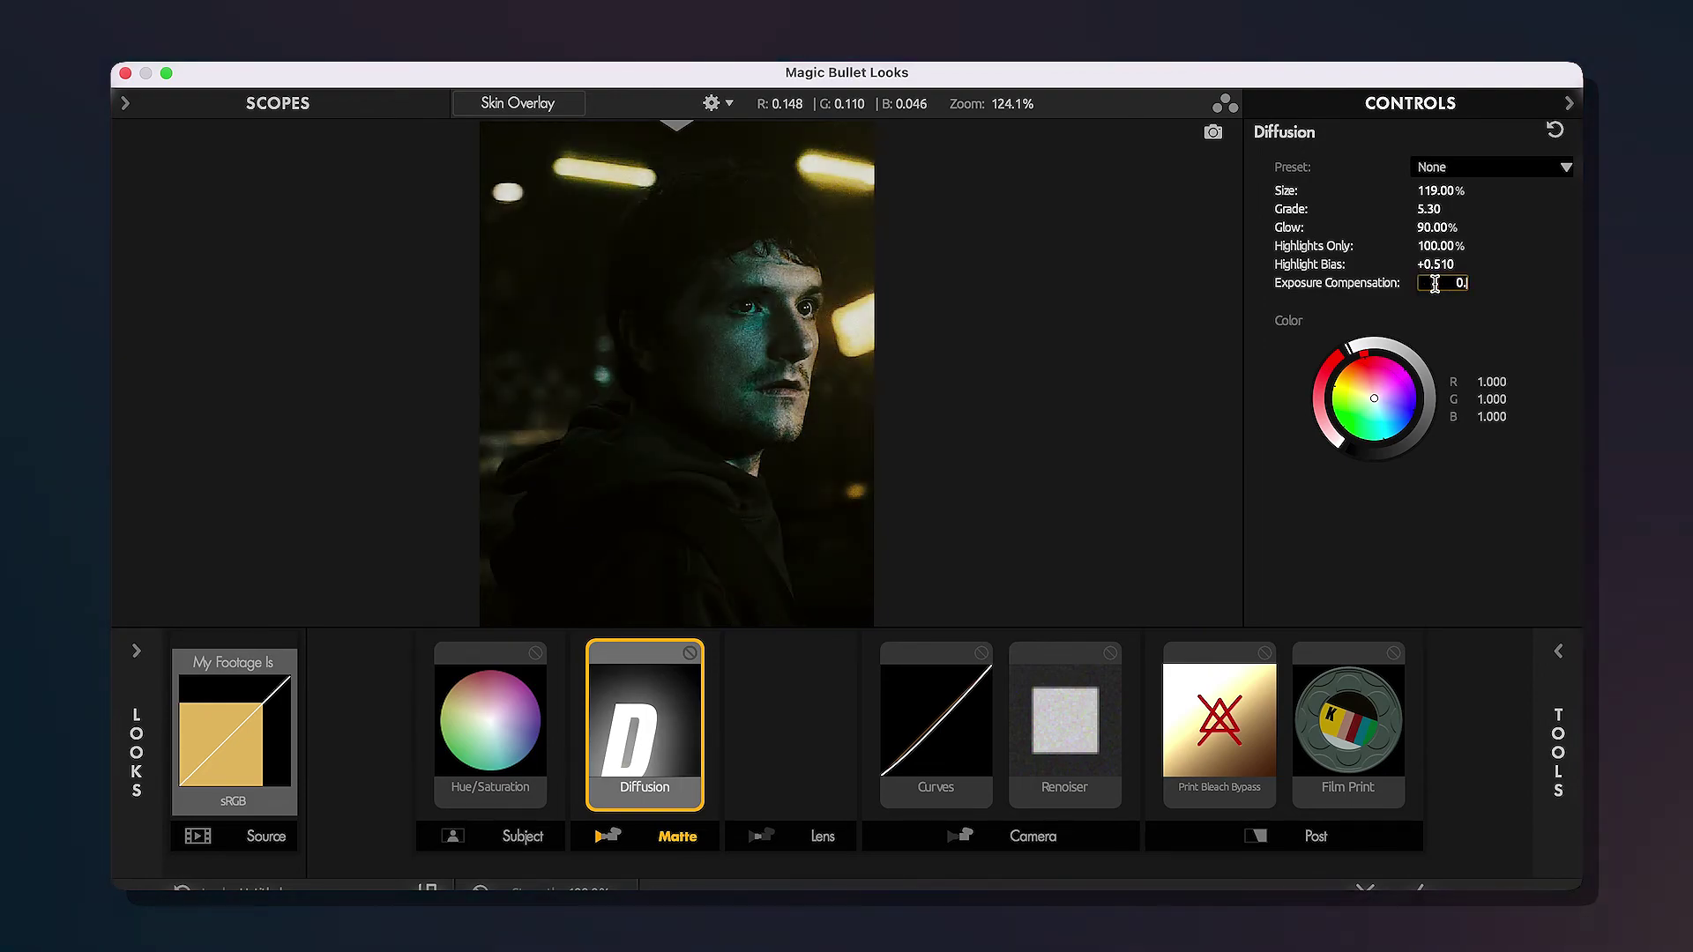
{"action": "type", "text": ".15"}
{"action": "key", "text": "Return"}
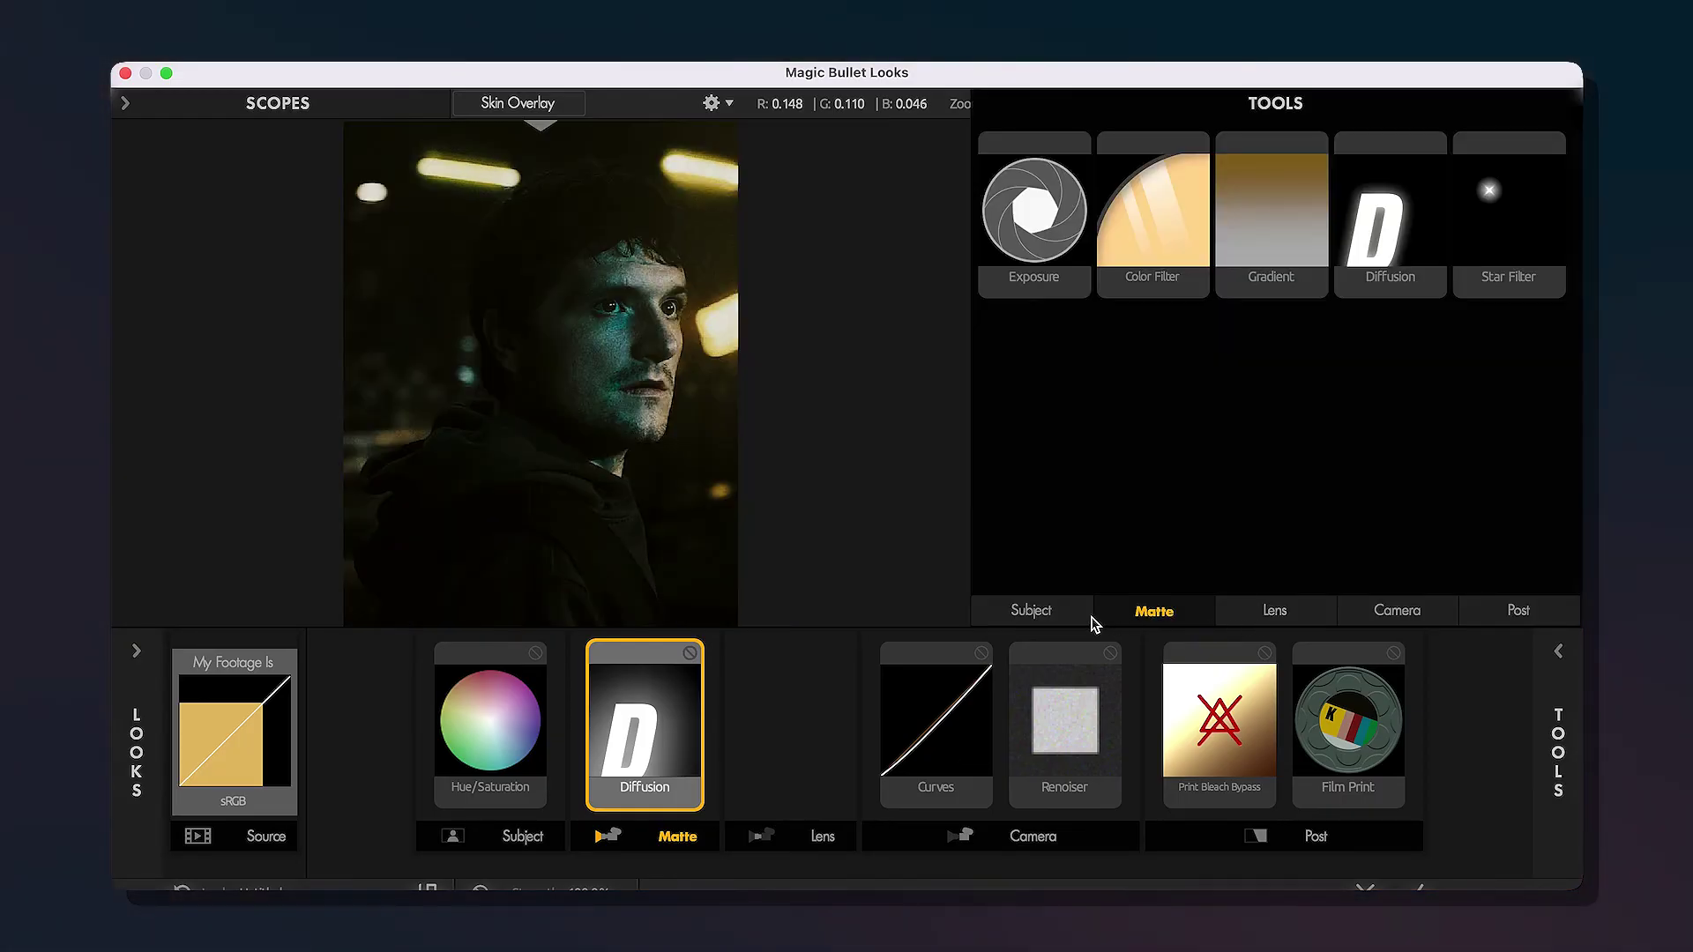
{"action": "left_click", "coordinate": [1076, 612]}
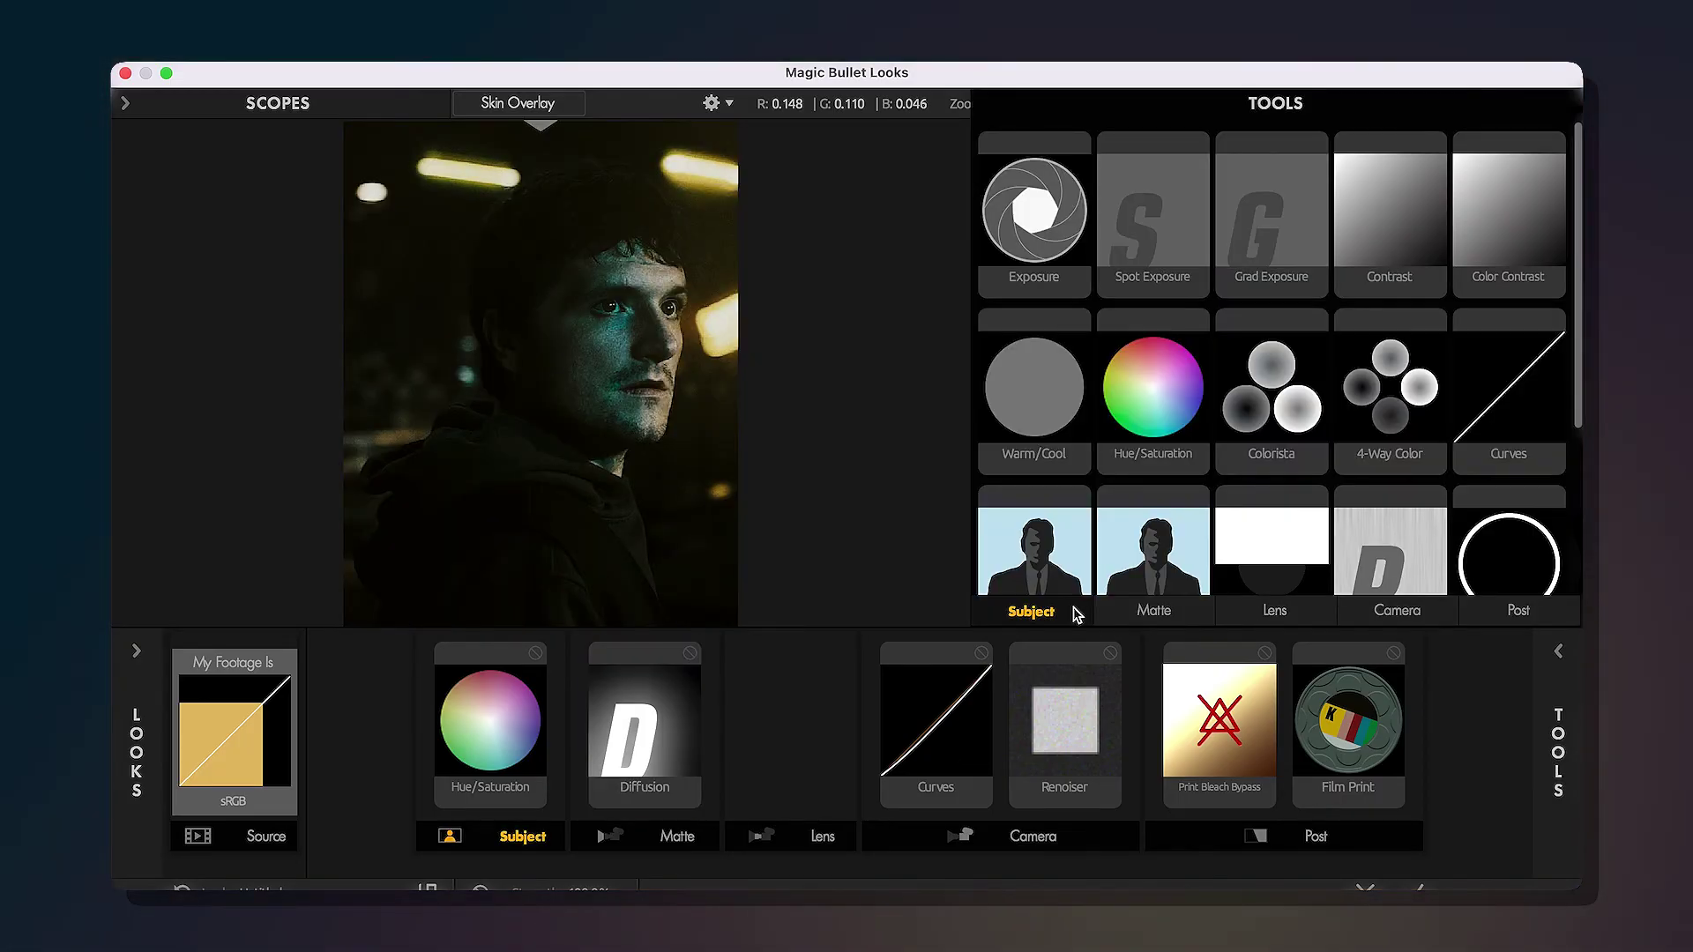
Add a Contrast tool after Hue/Saturation in the Subject stage, with Contrast at +0.180
{"action": "double_click", "coordinate": [1409, 181]}
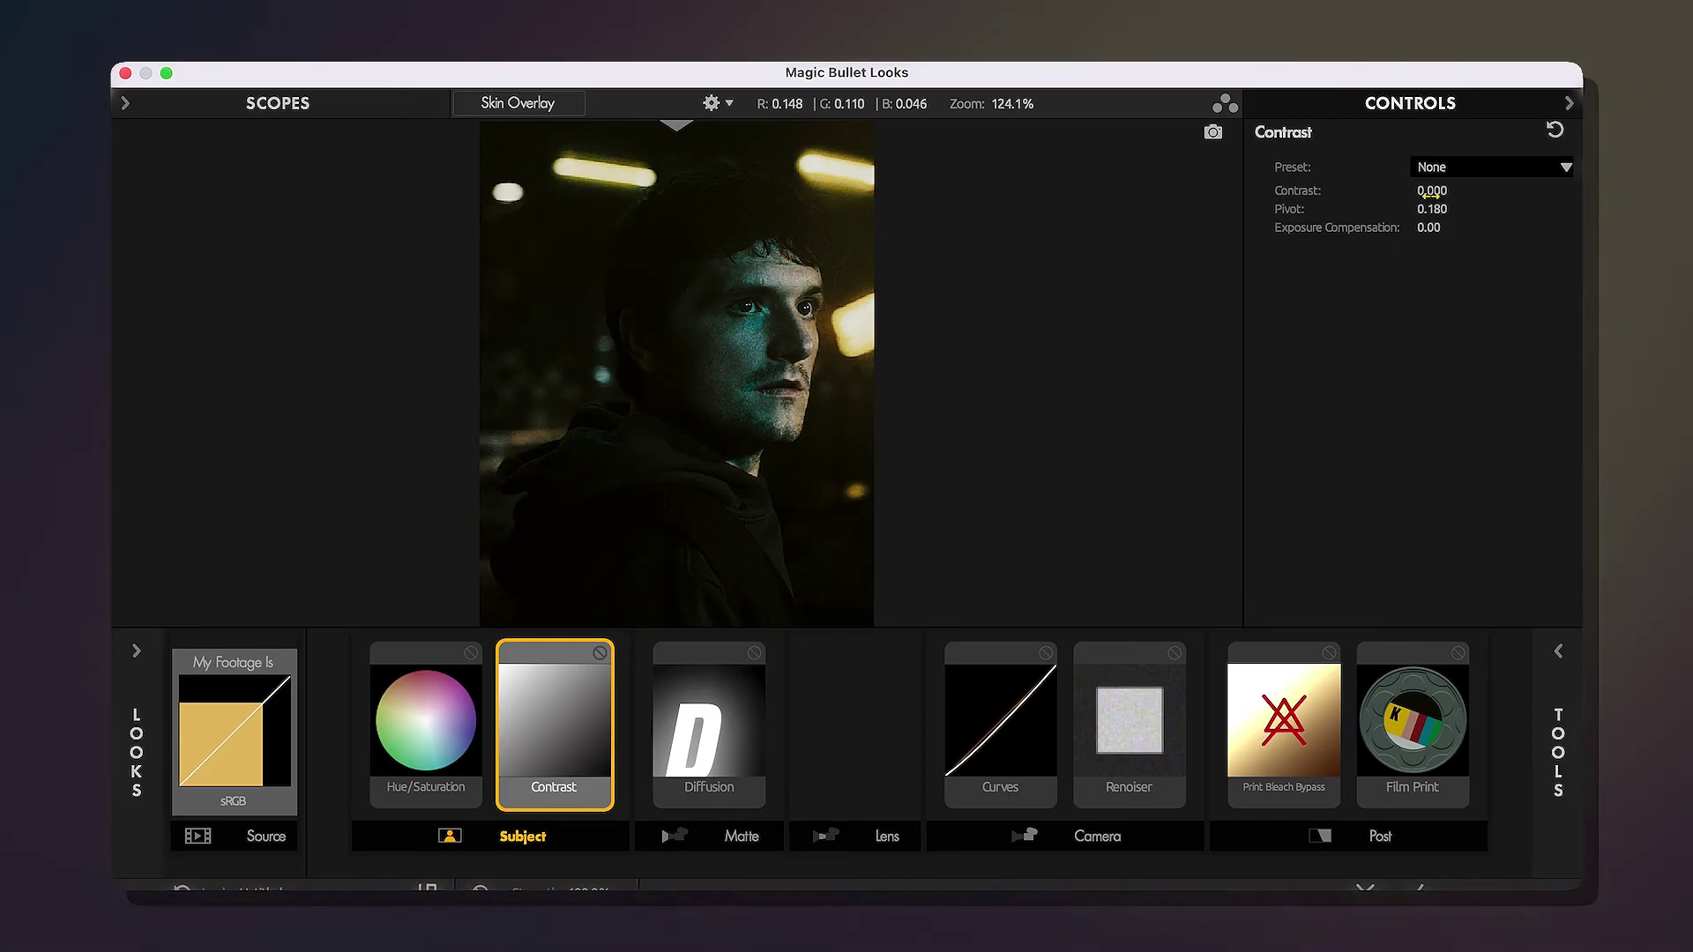
{"action": "left_click_drag", "start_coordinate": [1430, 193], "coordinate": [1462, 192]}
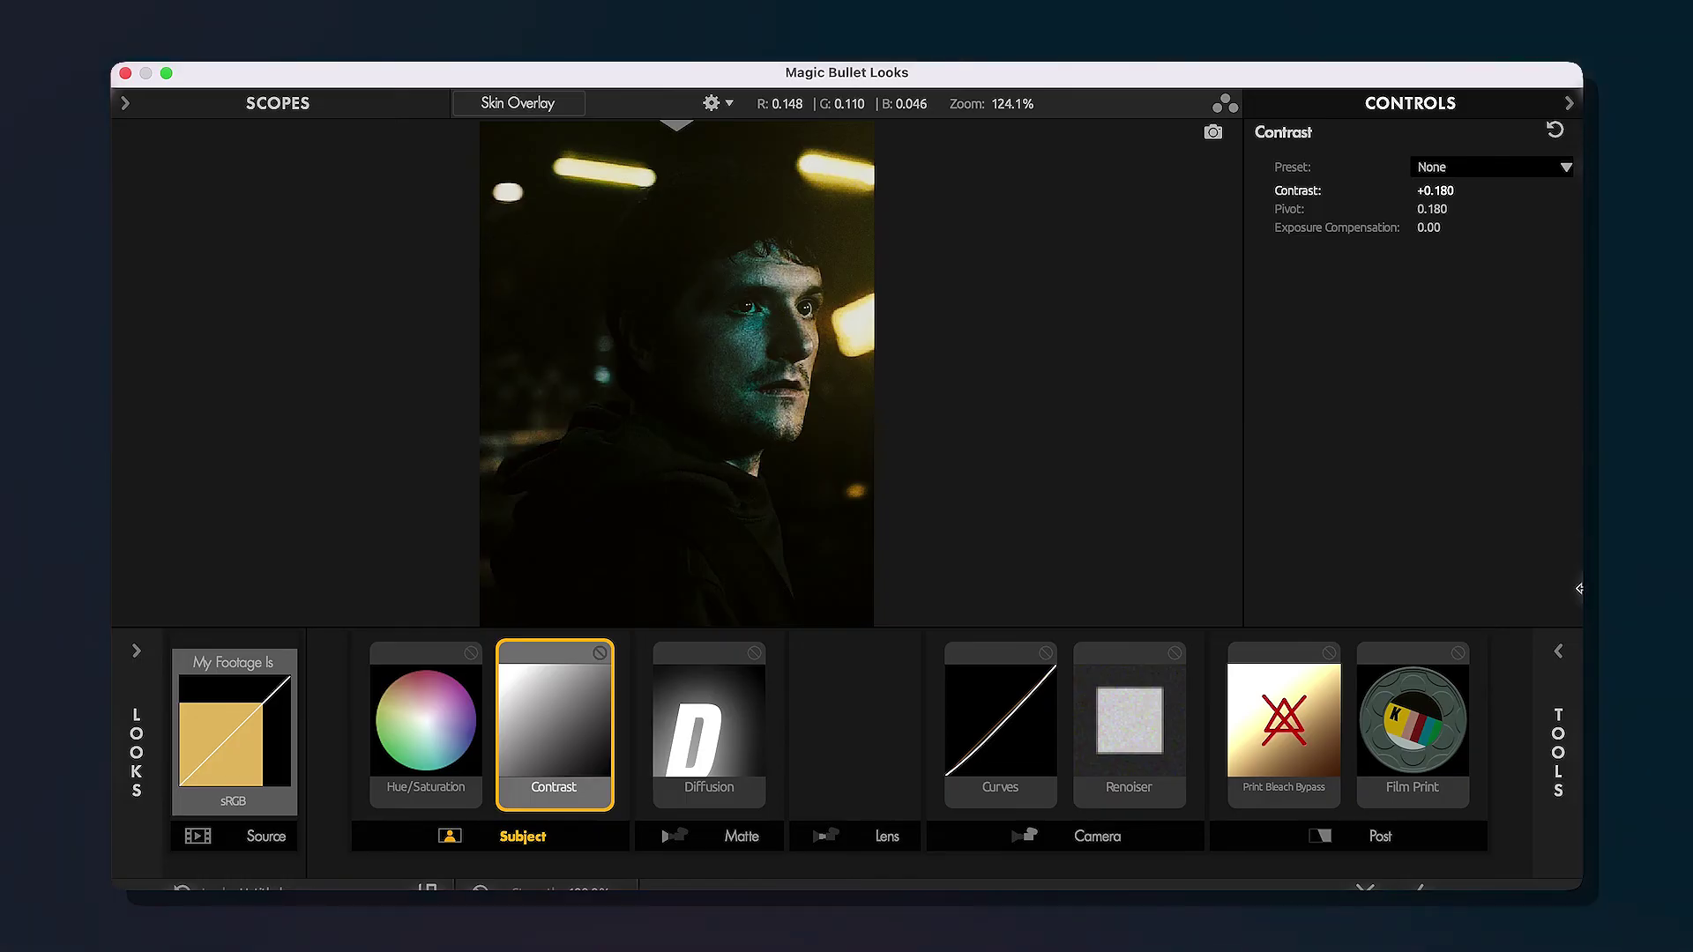
{"action": "left_click", "coordinate": [1578, 680]}
{"action": "left_click", "coordinate": [1170, 613]}
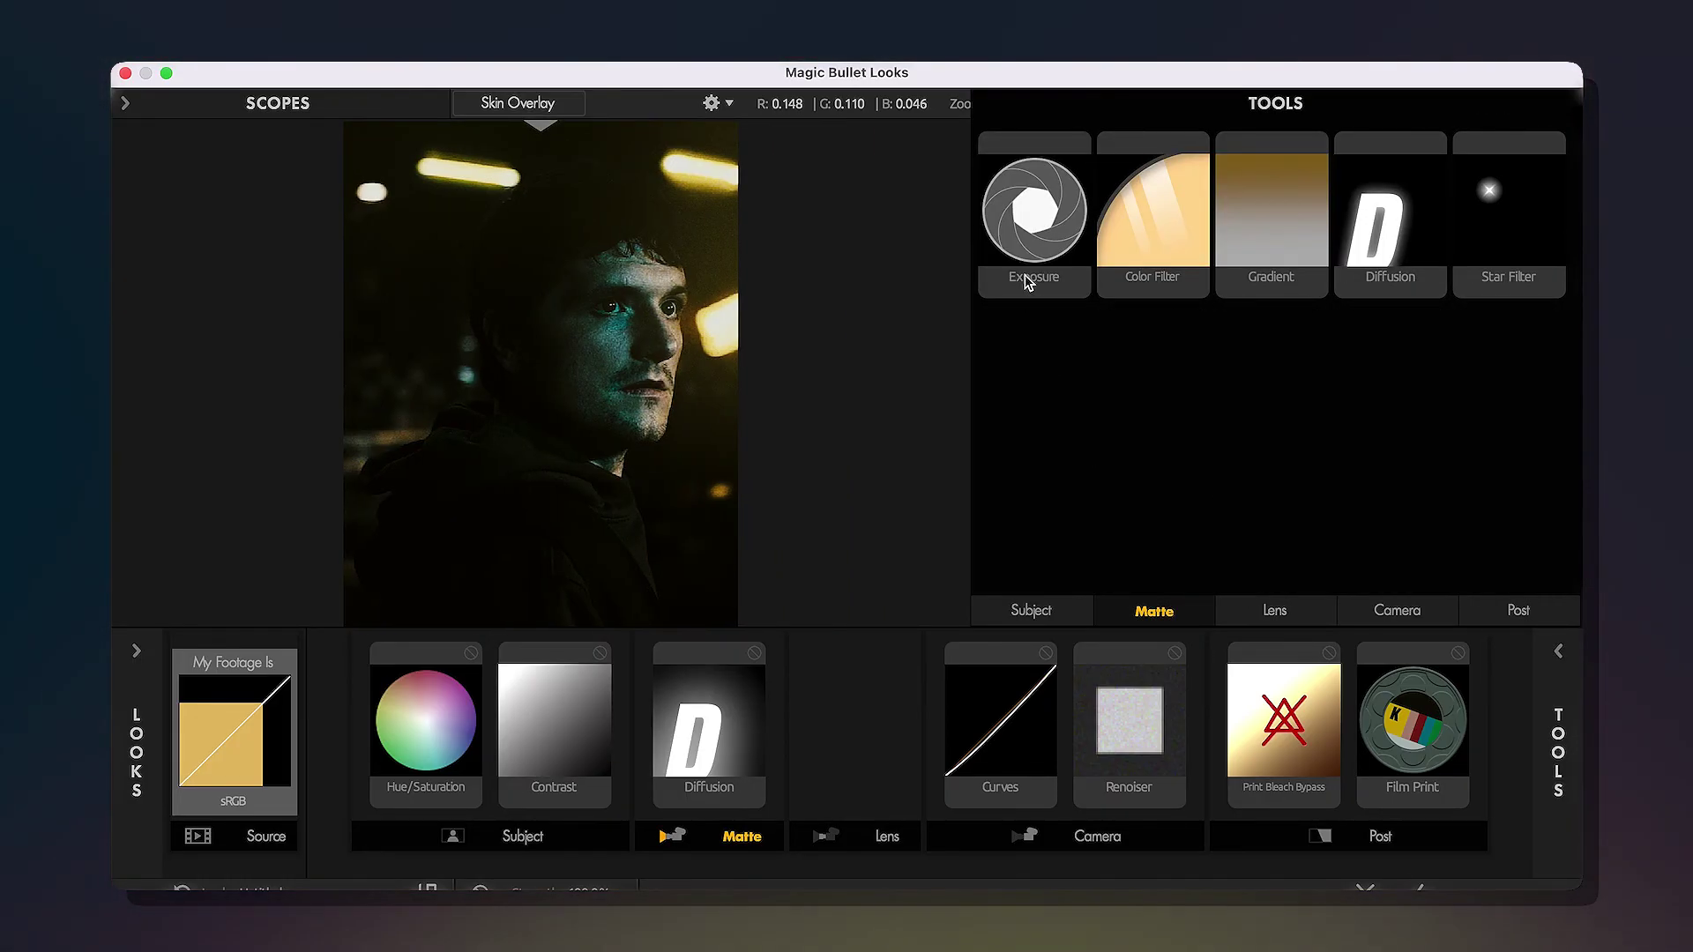
Add an Exposure tool and move it into the Lens stage
{"action": "double_click", "coordinate": [1034, 241]}
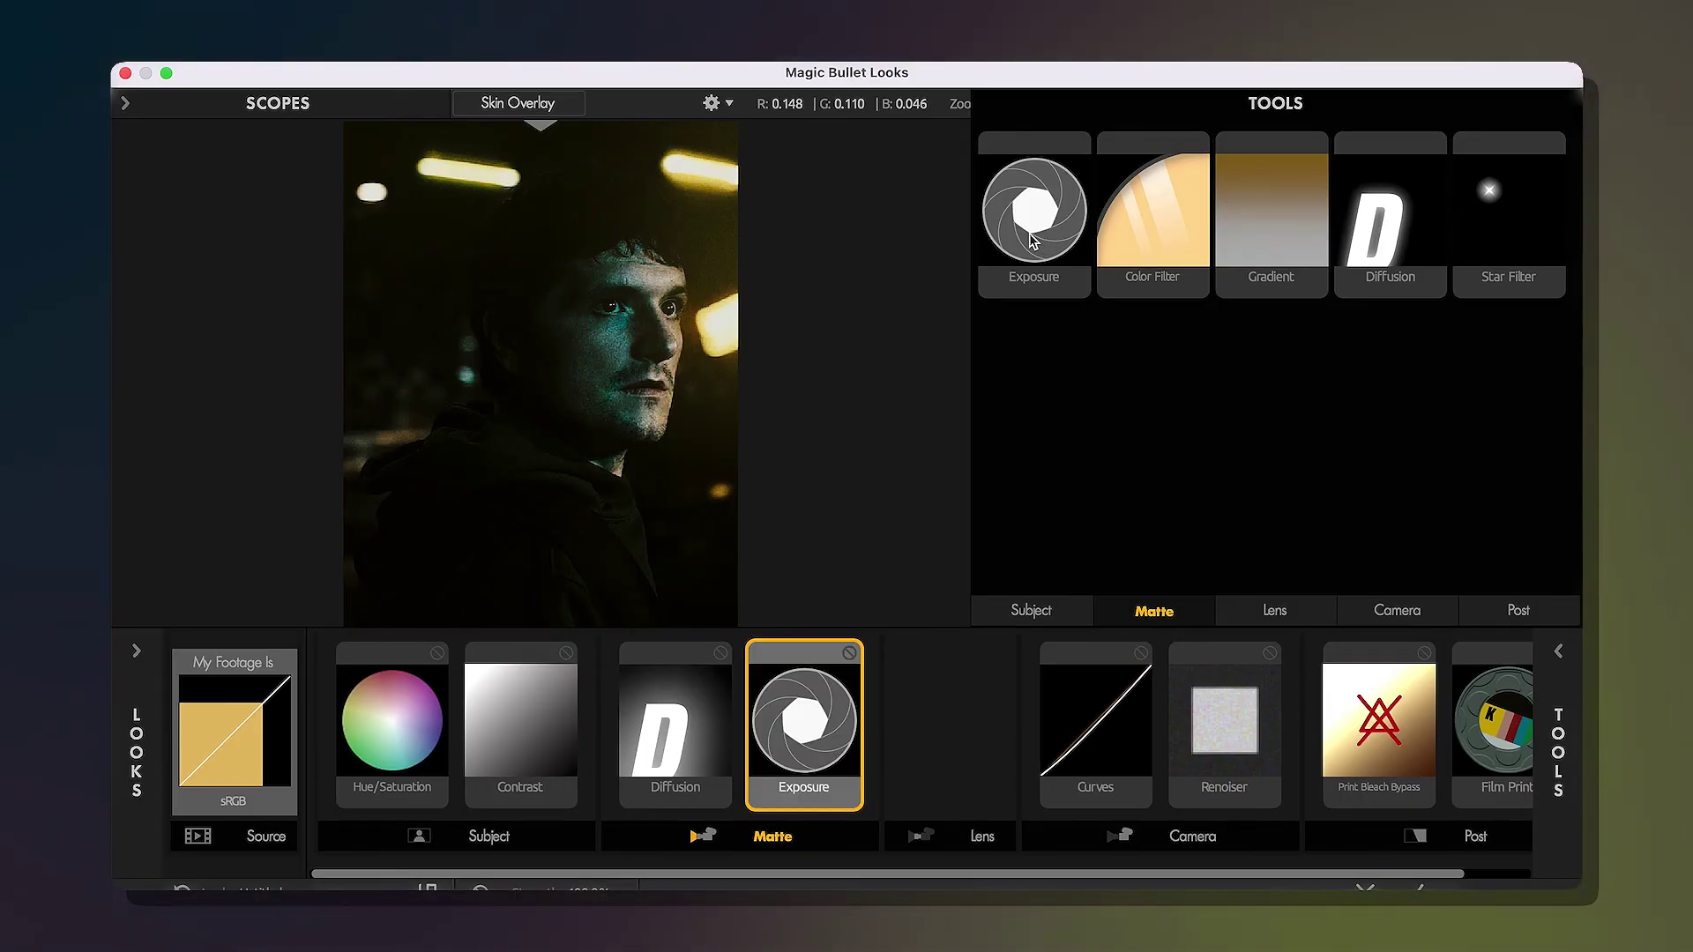
{"action": "left_click", "coordinate": [1558, 651]}
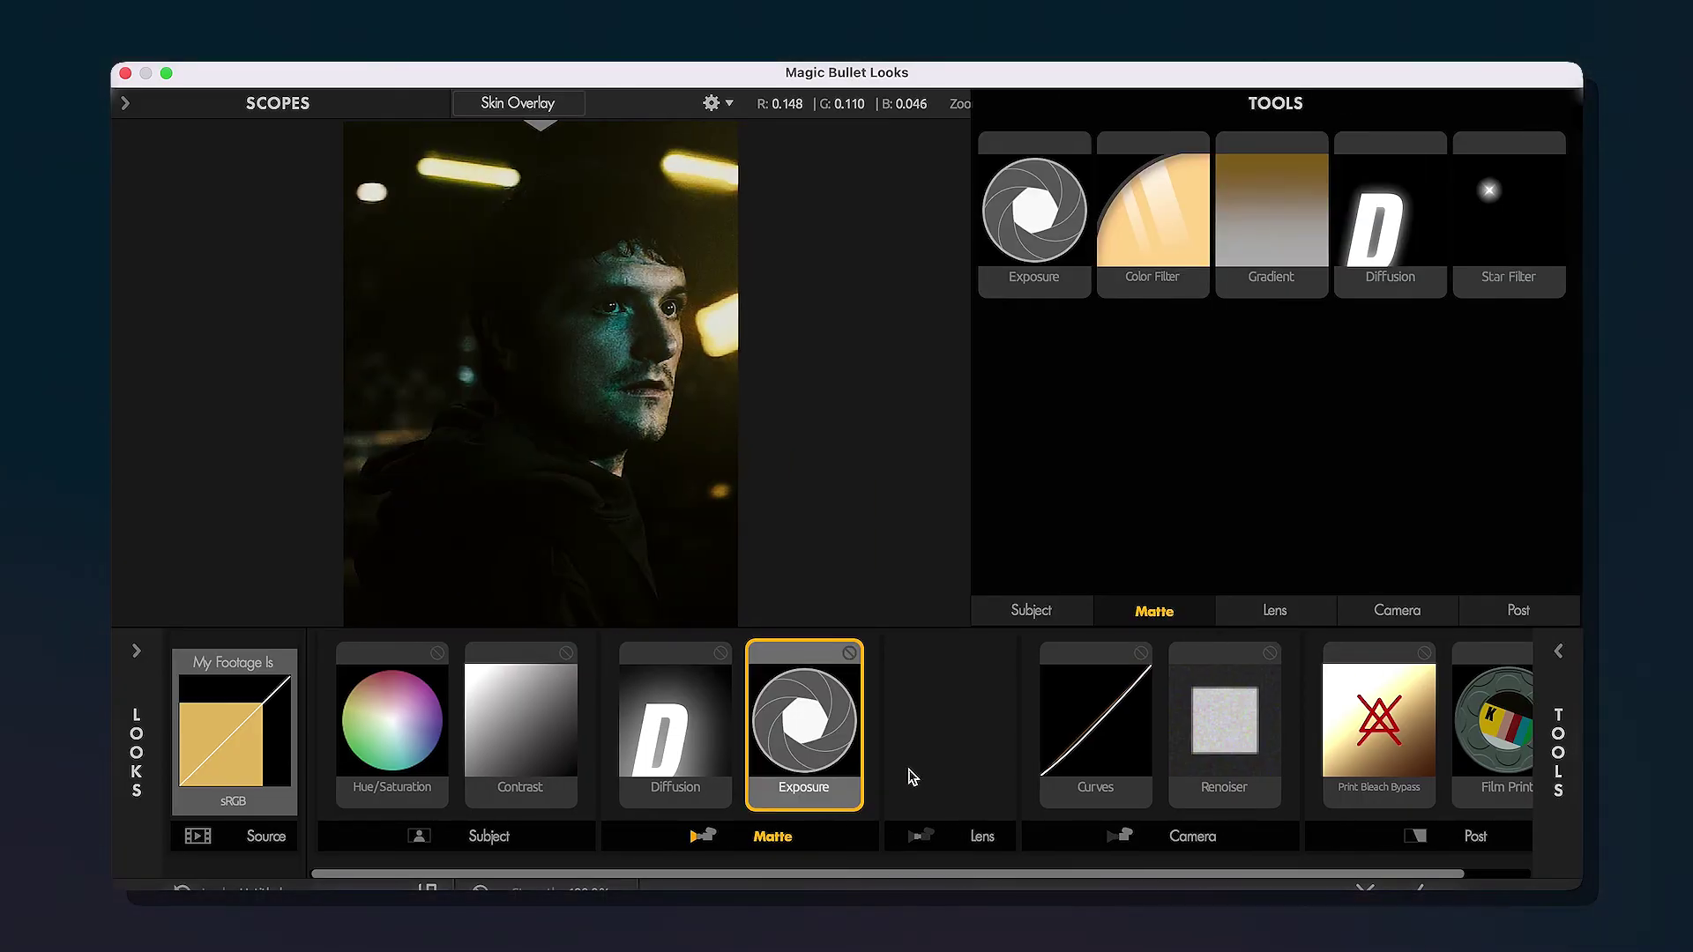
{"action": "left_click", "coordinate": [912, 778]}
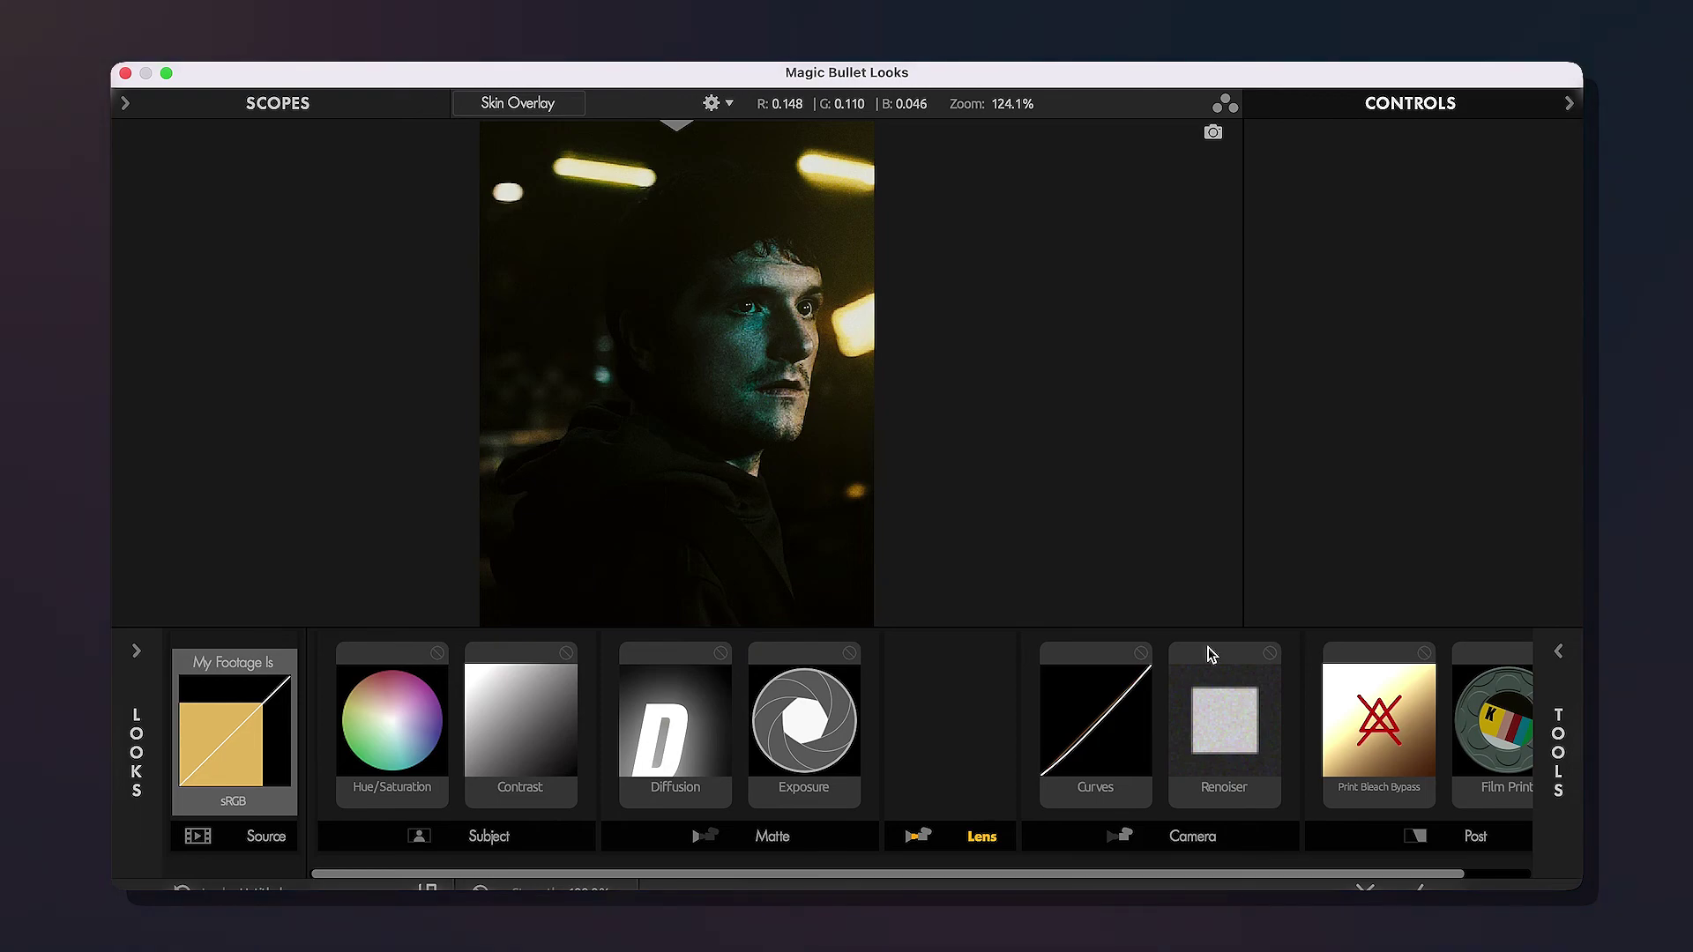
{"action": "left_click", "coordinate": [952, 670]}
{"action": "left_click_drag", "start_coordinate": [796, 661], "coordinate": [861, 672]}
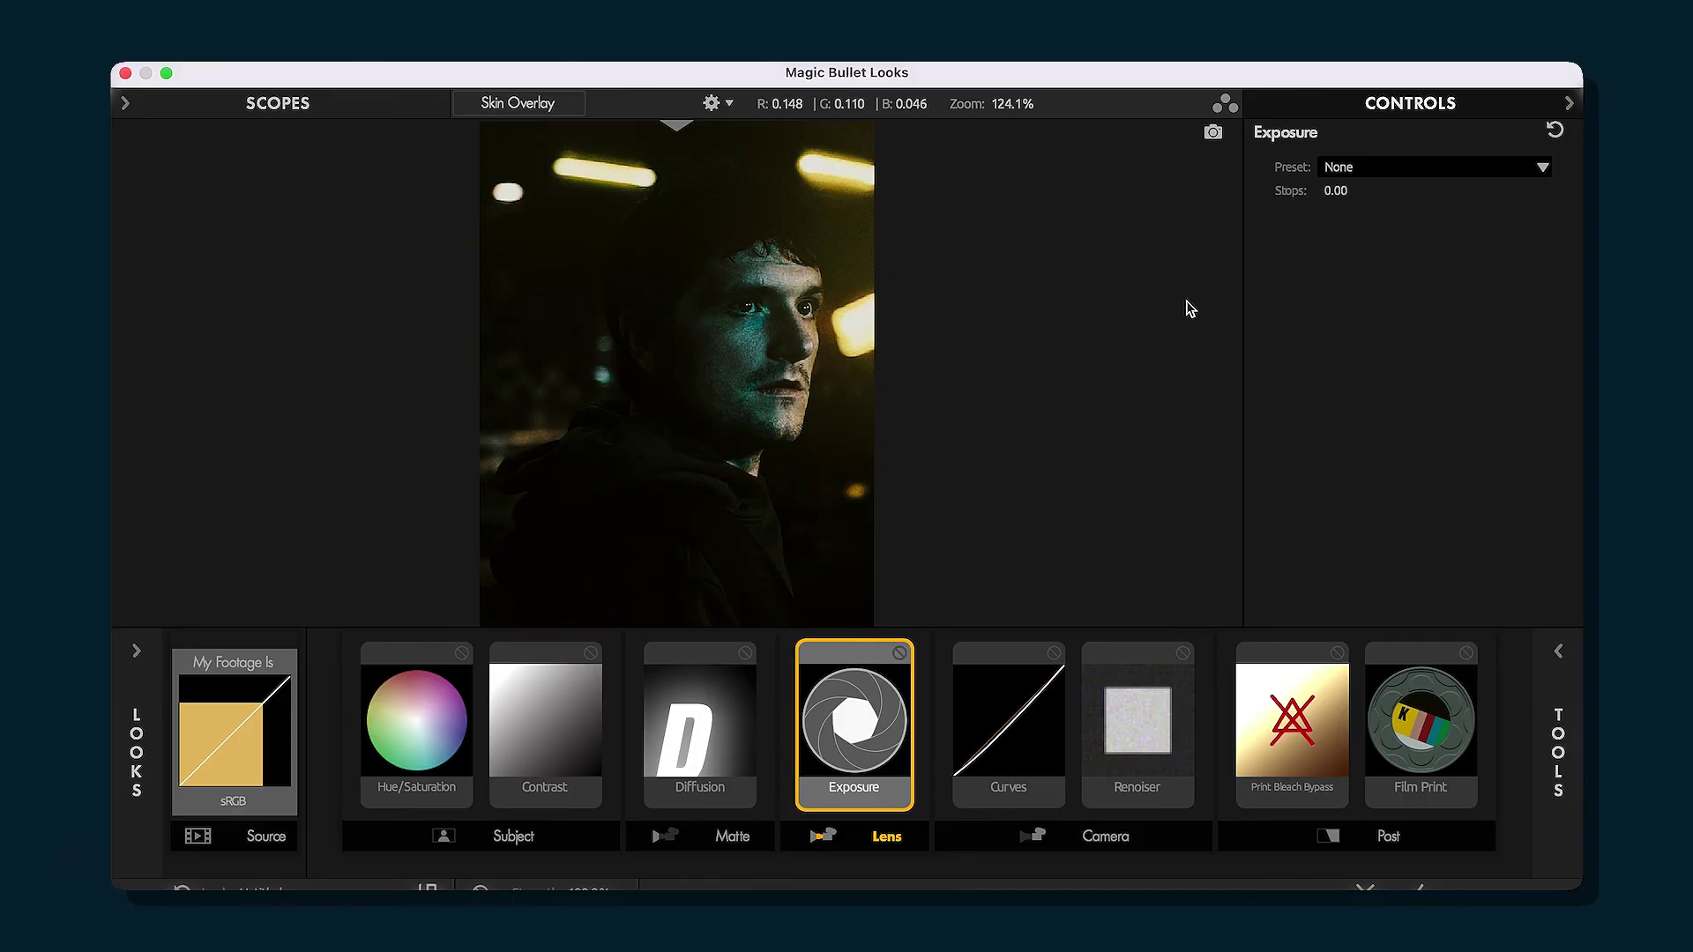
Set the Exposure tool's Stops to +0.20
{"action": "left_click", "coordinate": [1338, 190]}
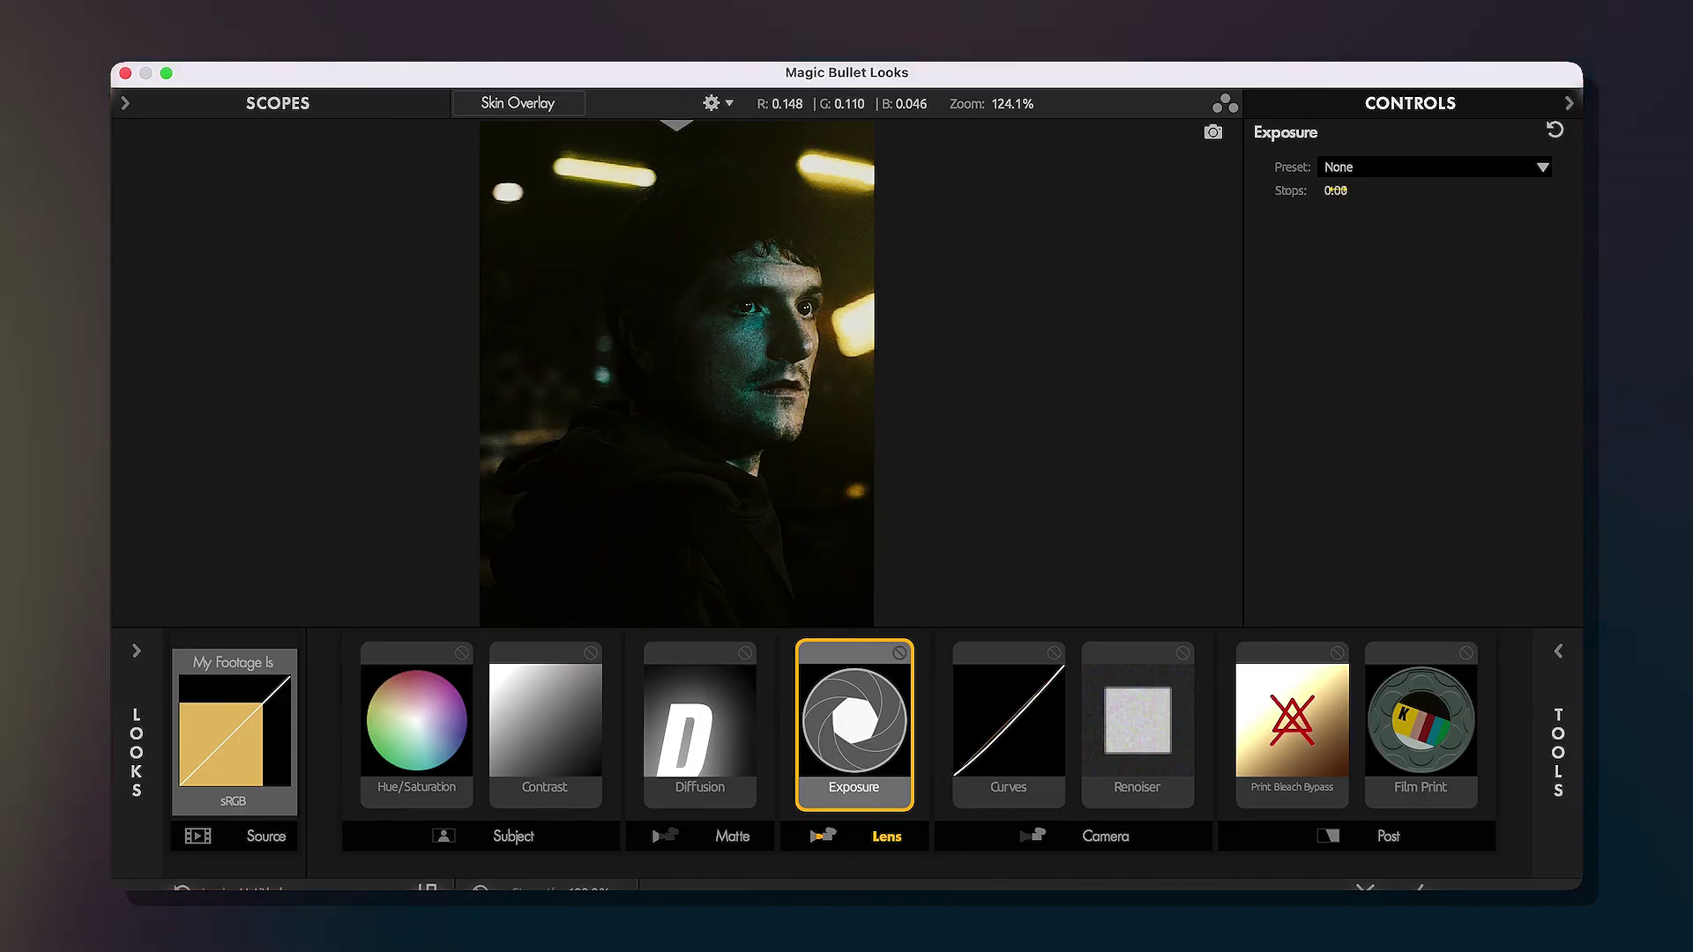
{"action": "type", "text": ".2"}
{"action": "key", "text": "Return"}
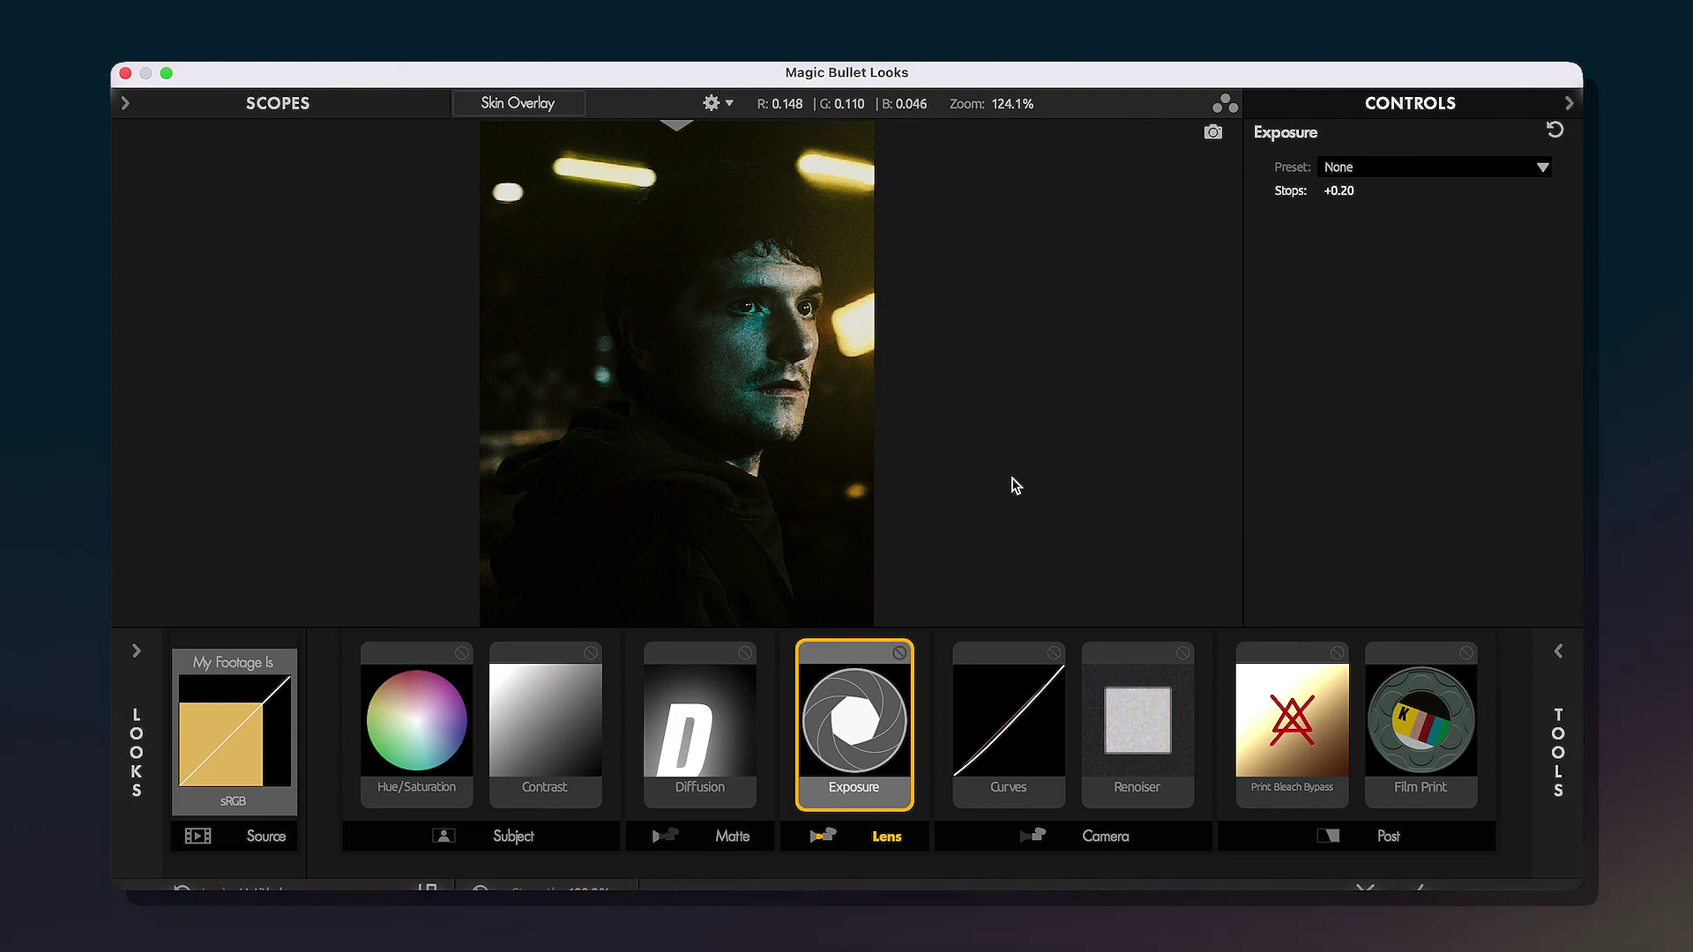
{"action": "left_click", "coordinate": [1579, 661]}
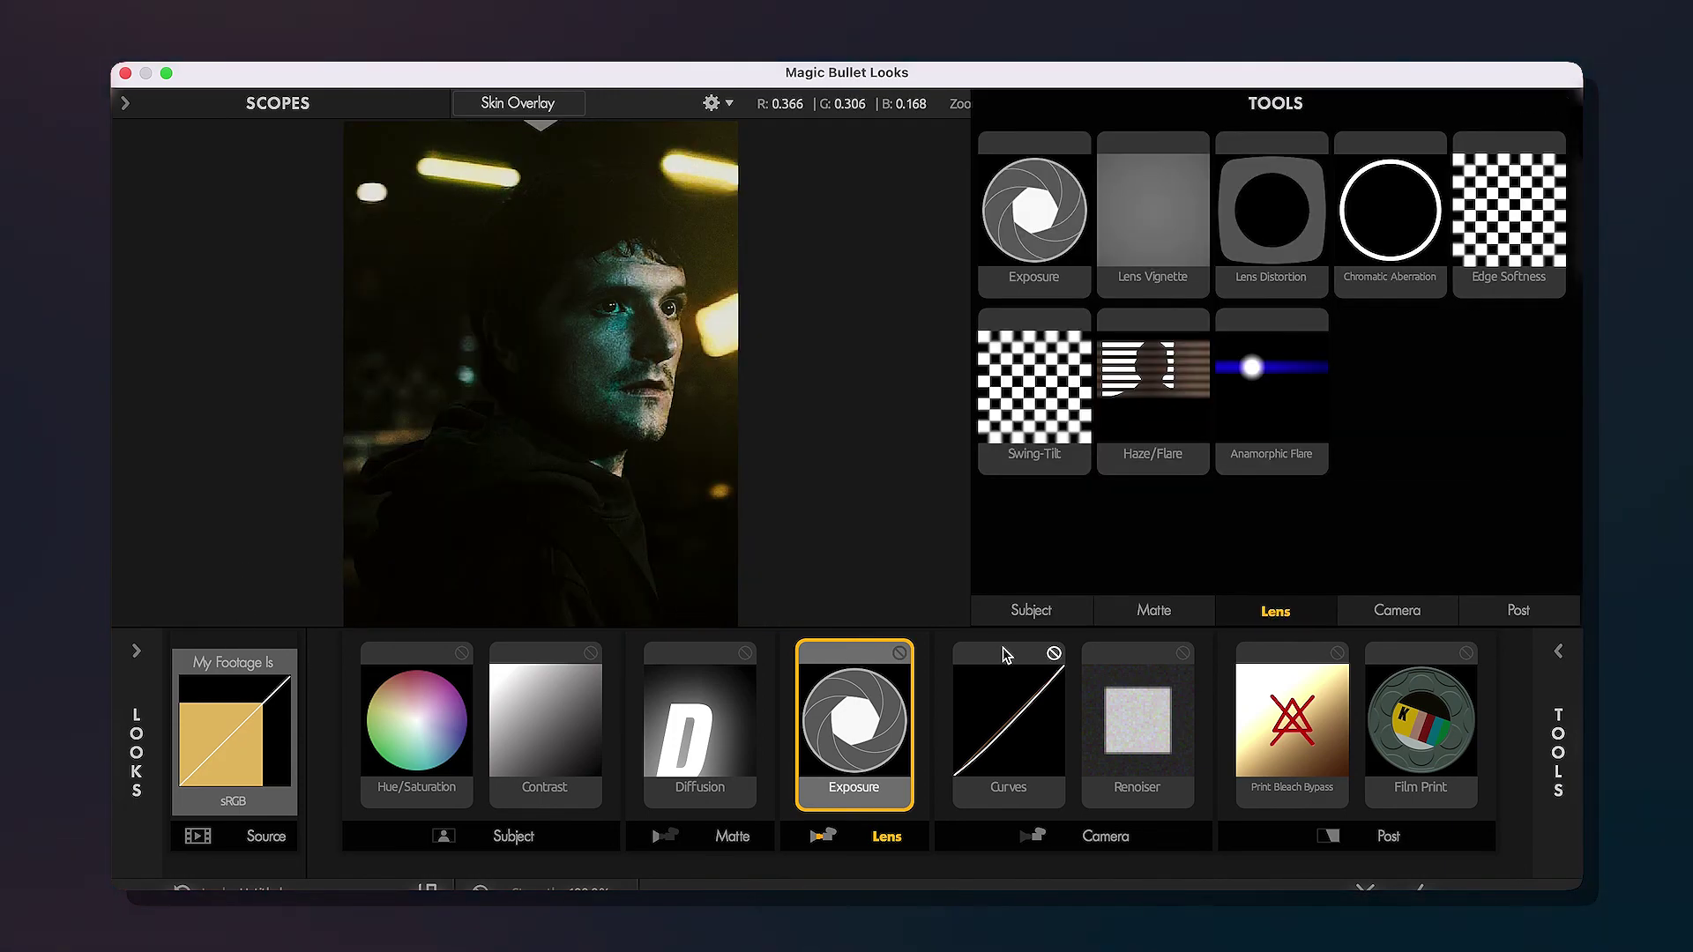
Close the tool library to show the Exposure controls, Stops still at +0.20
{"action": "left_click", "coordinate": [1561, 663]}
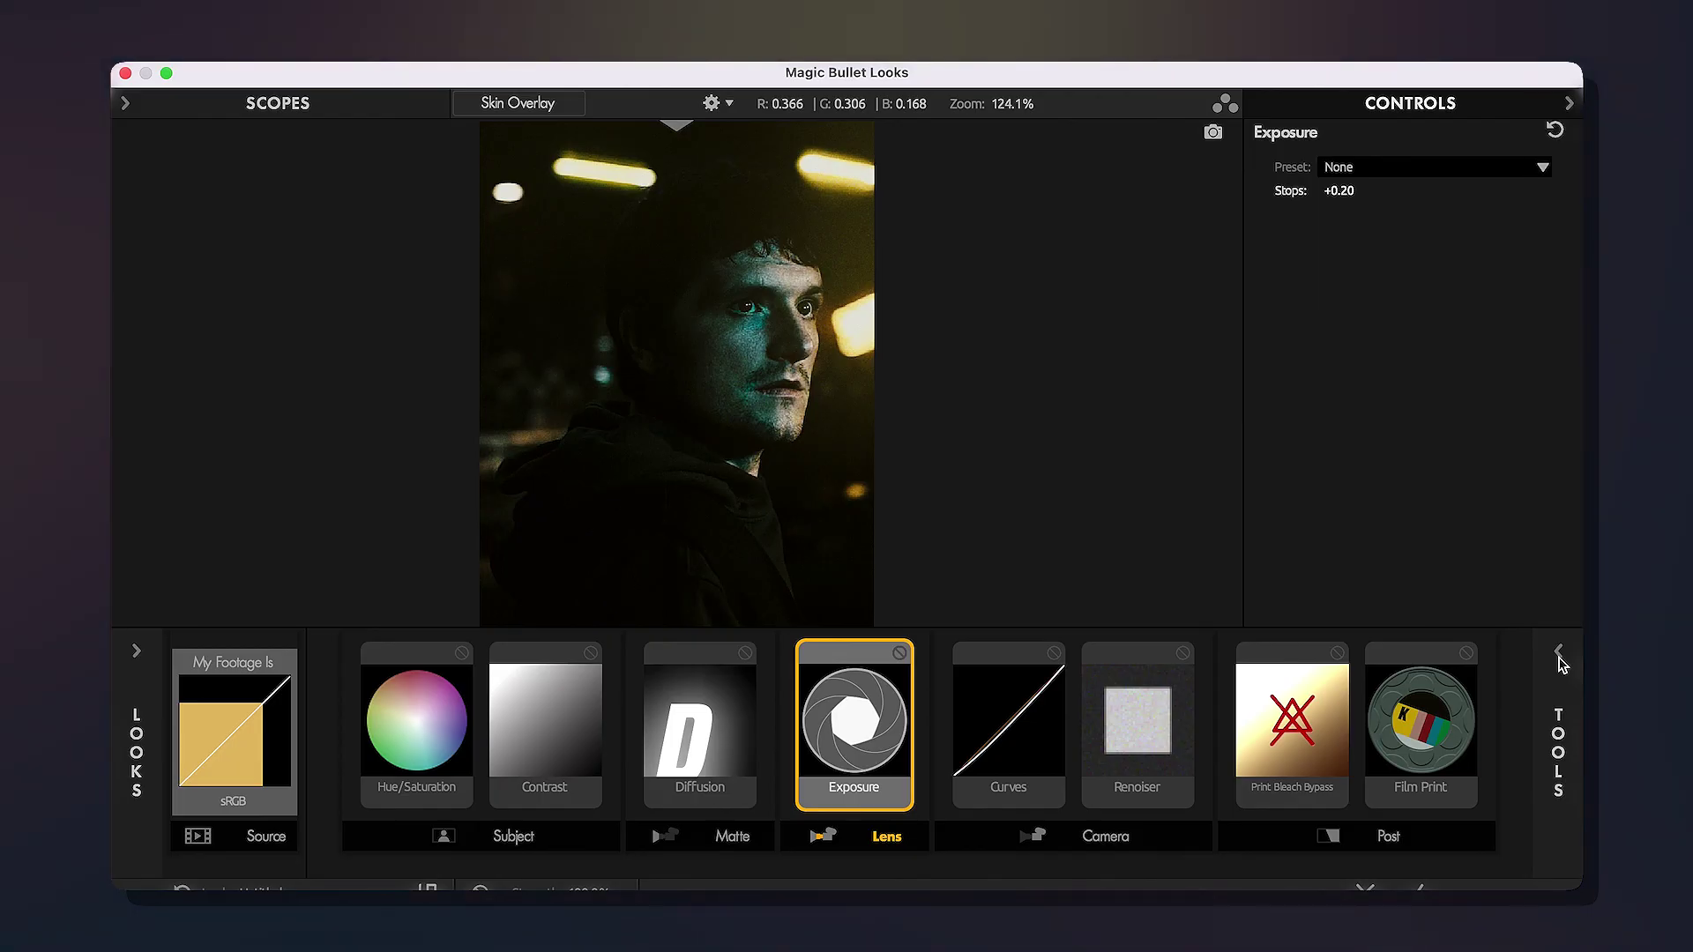